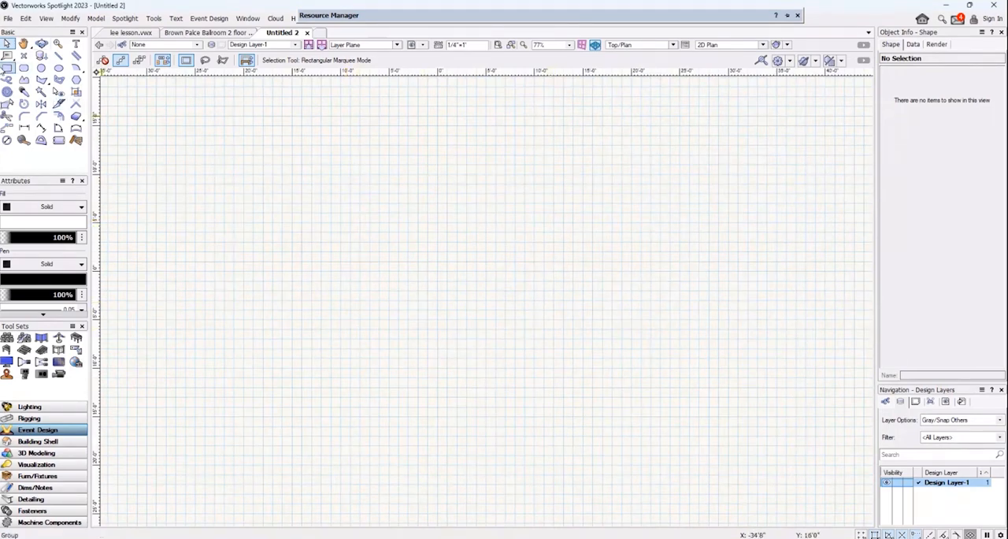
Draw a rectangle about 61' wide and 35' high on the design layer.
click(7, 68)
click(213, 127)
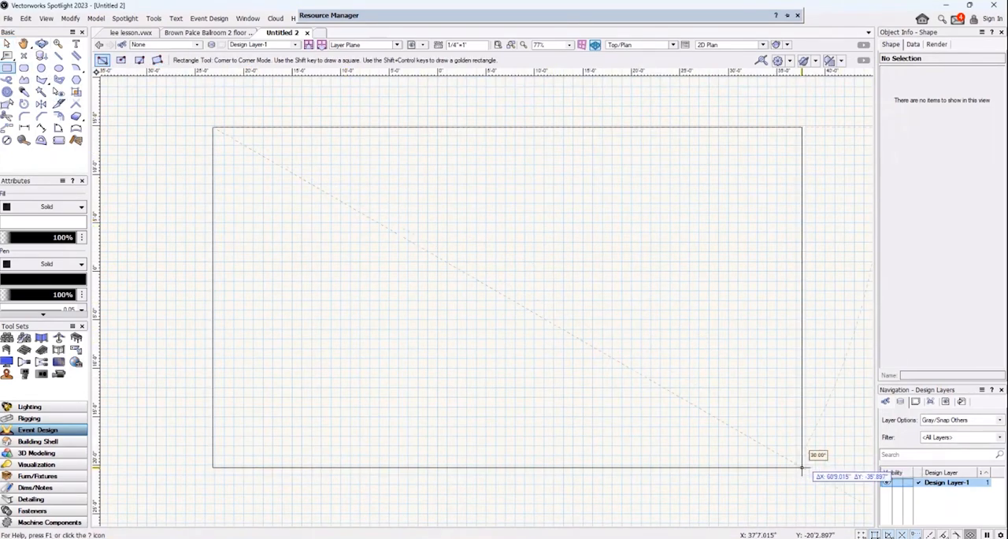
click(803, 467)
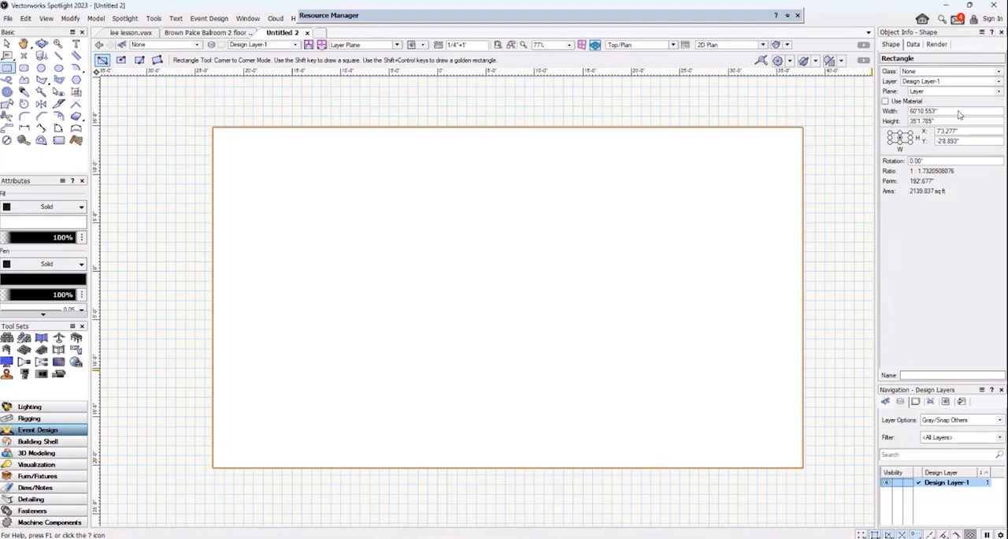
Set the rectangle's width to 150' and its height to 75'.
click(958, 111)
text(150)
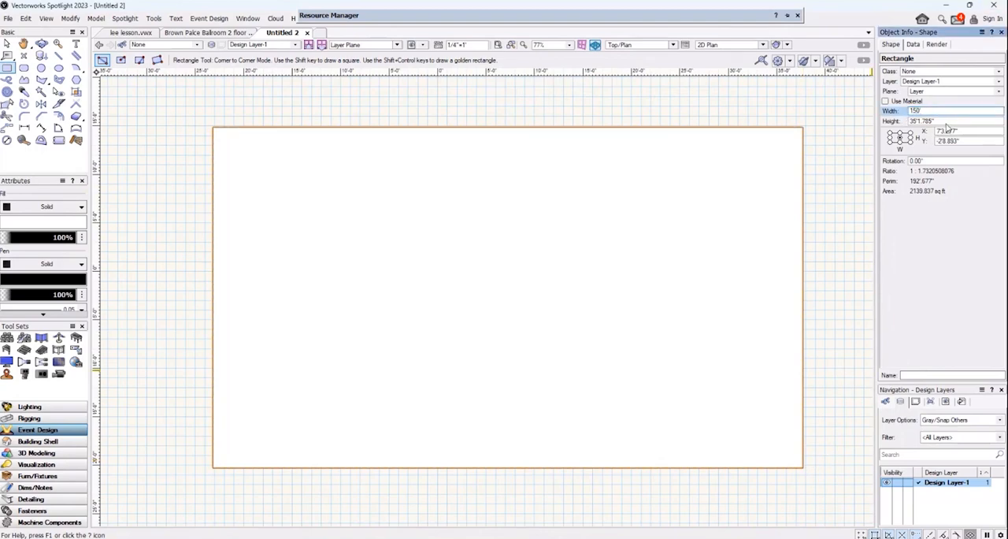
drag(949, 121, 902, 119)
text(75)
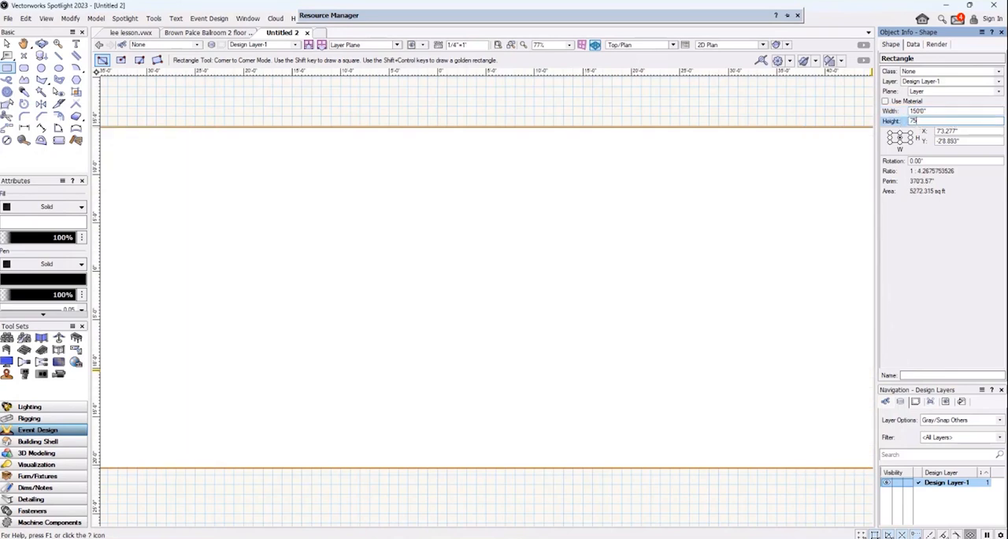
key(Return)
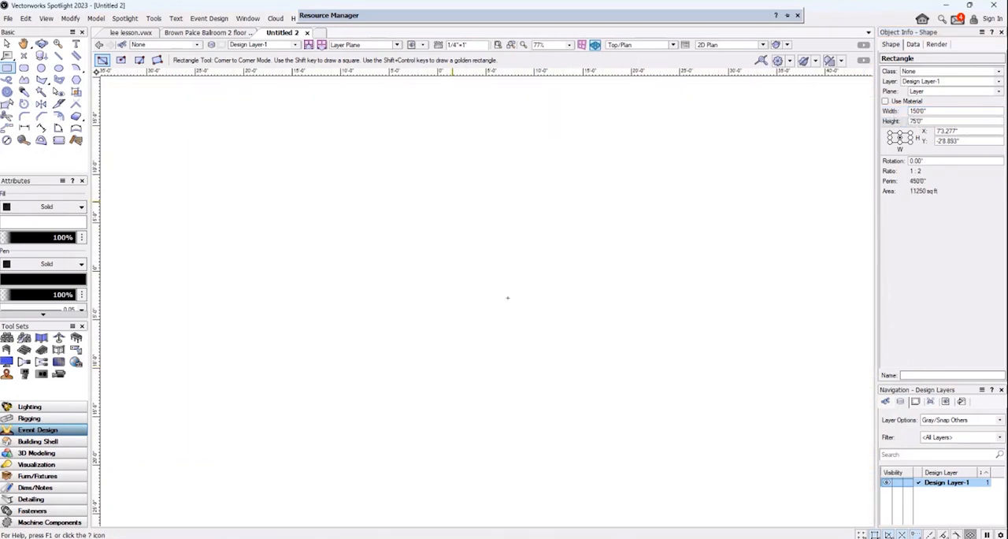
Center the rectangle on the origin at X 0, Y 0 and set its fill to None.
scroll(507, 297, down, 4)
middle_drag(434, 110, 431, 180)
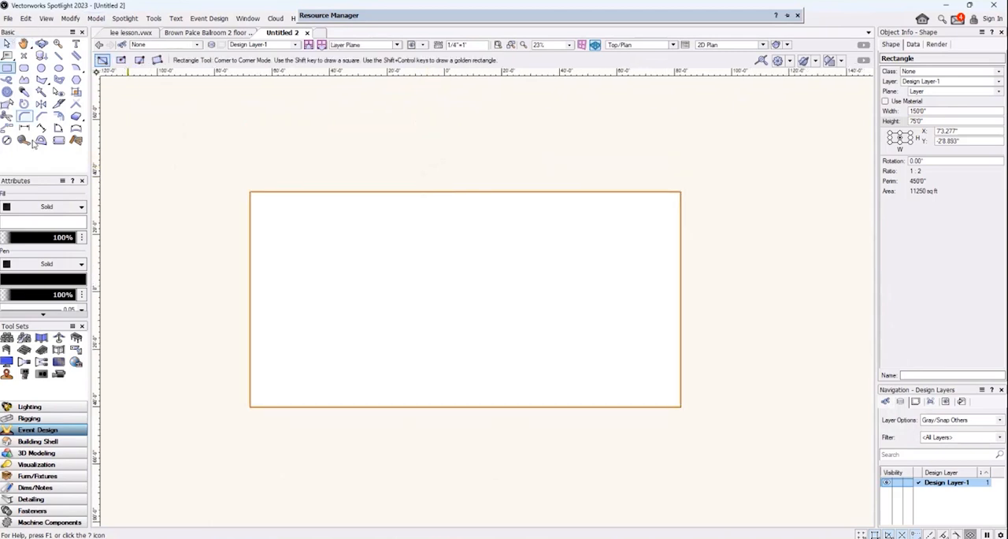
click(969, 132)
text(0)
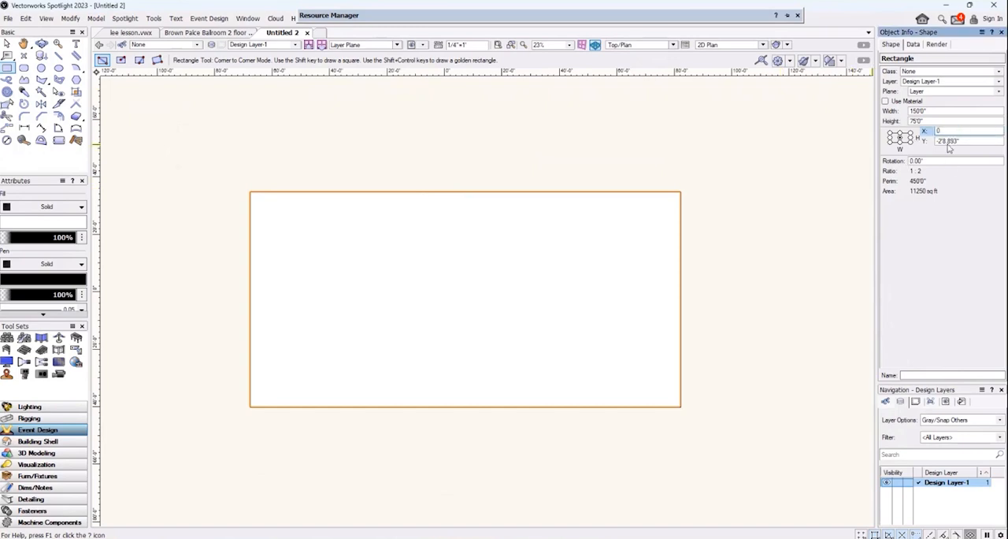
key(Tab)
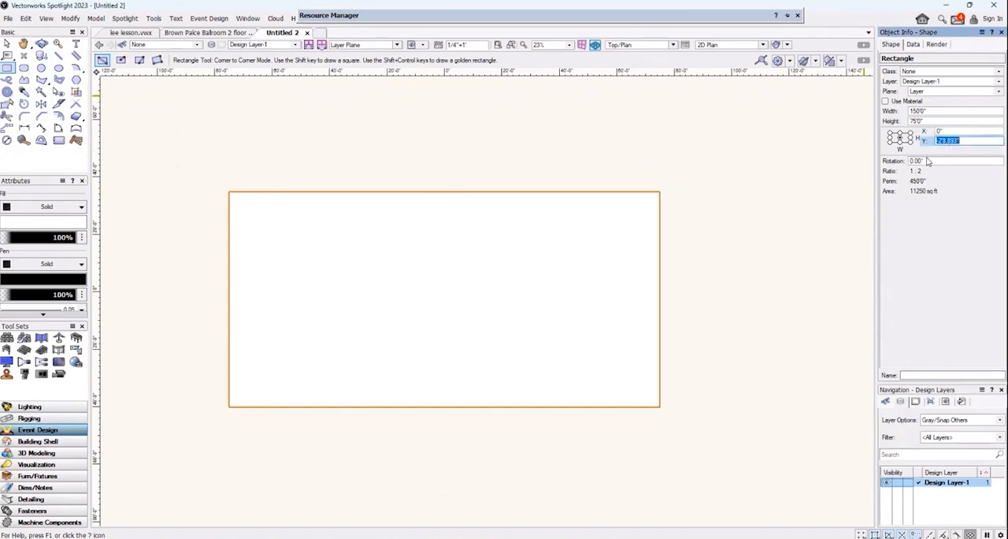
text(0)
key(Return)
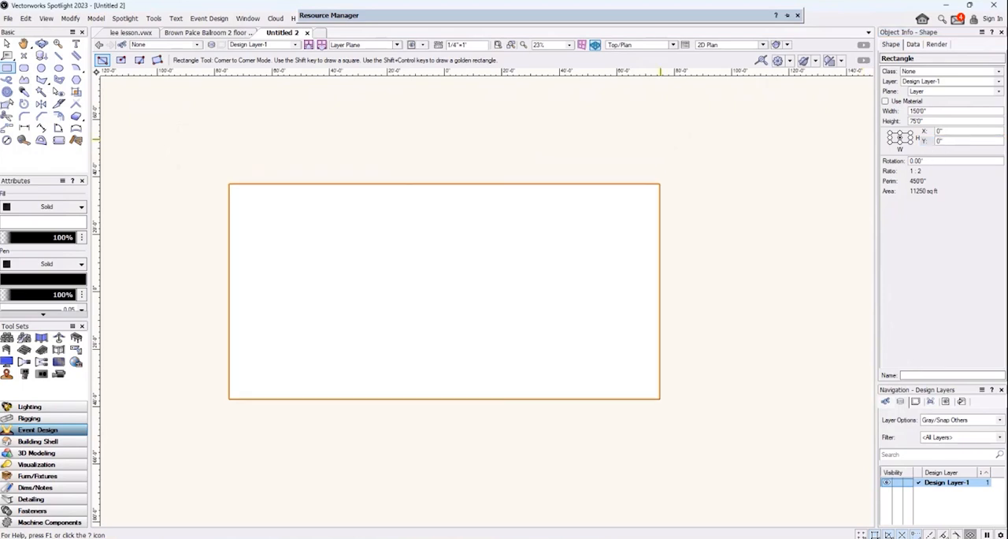
click(63, 207)
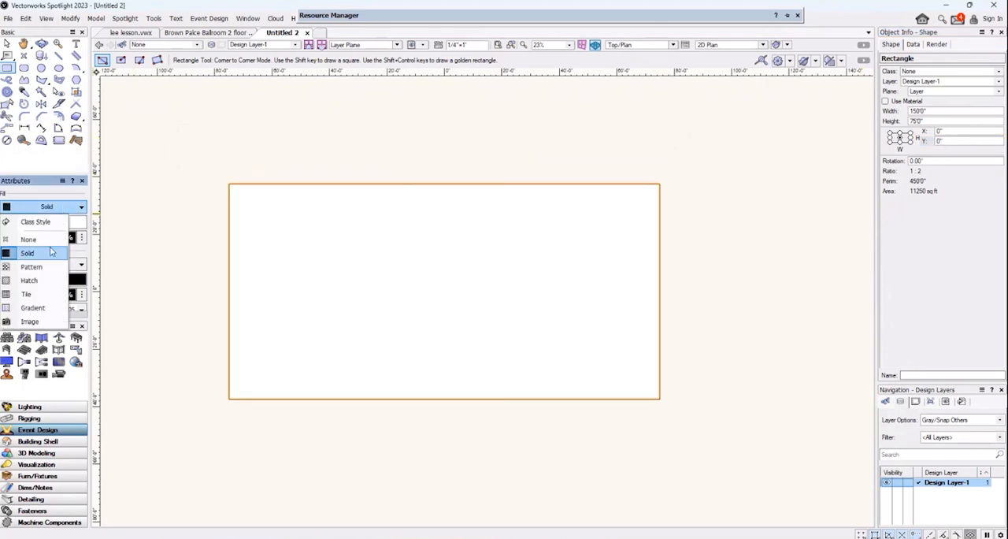
click(31, 239)
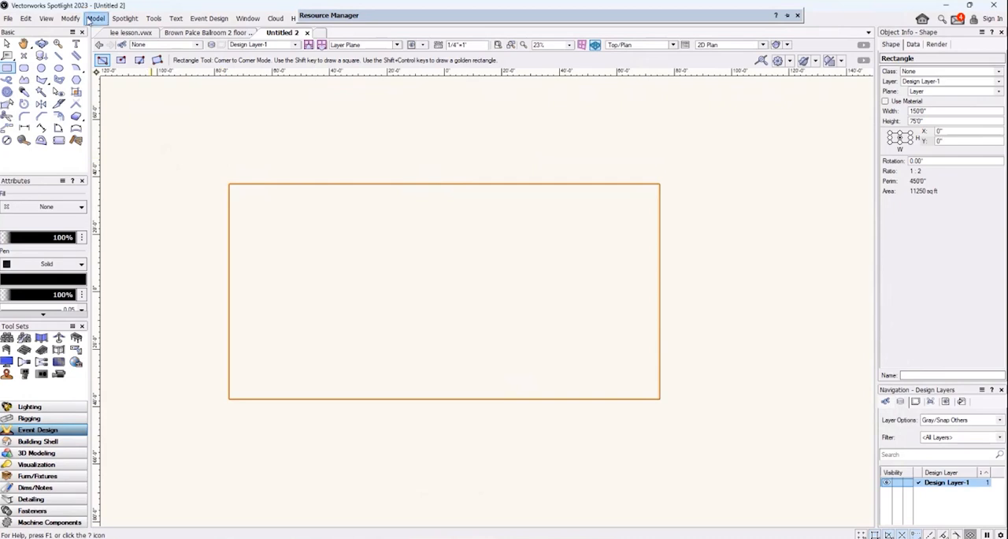
Extrude the rectangle to a height of 20' and lock the resulting object.
click(95, 18)
click(114, 92)
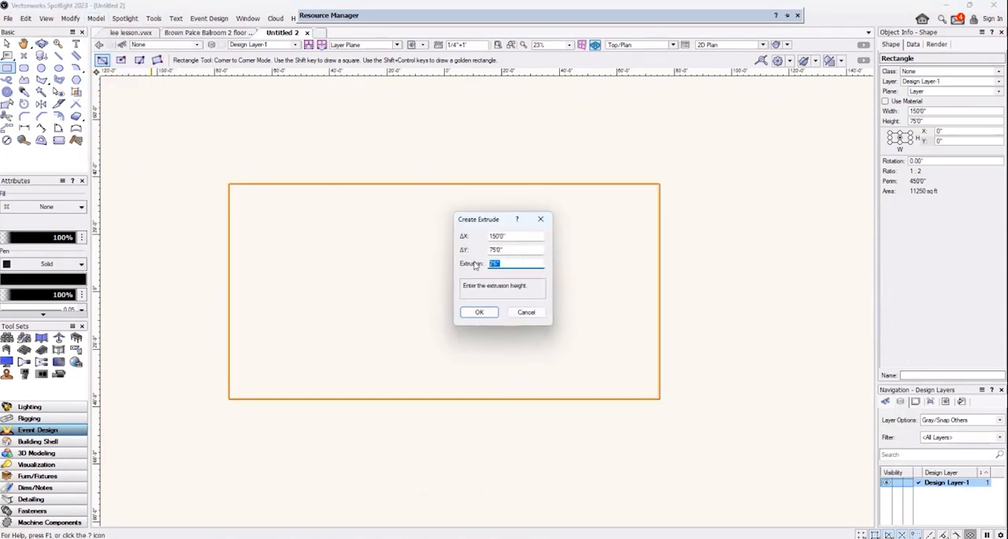
text(20')
key(Return)
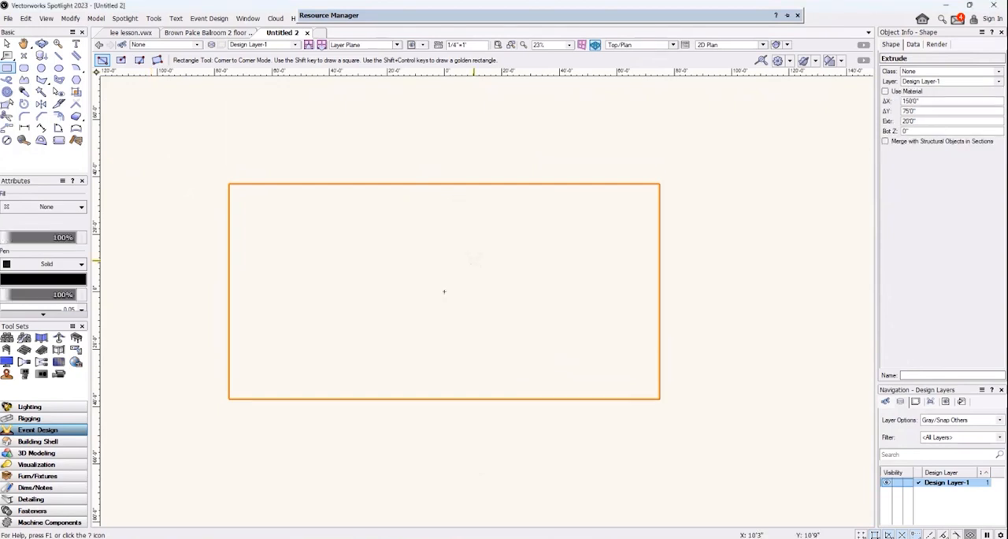
right_click(331, 185)
click(377, 284)
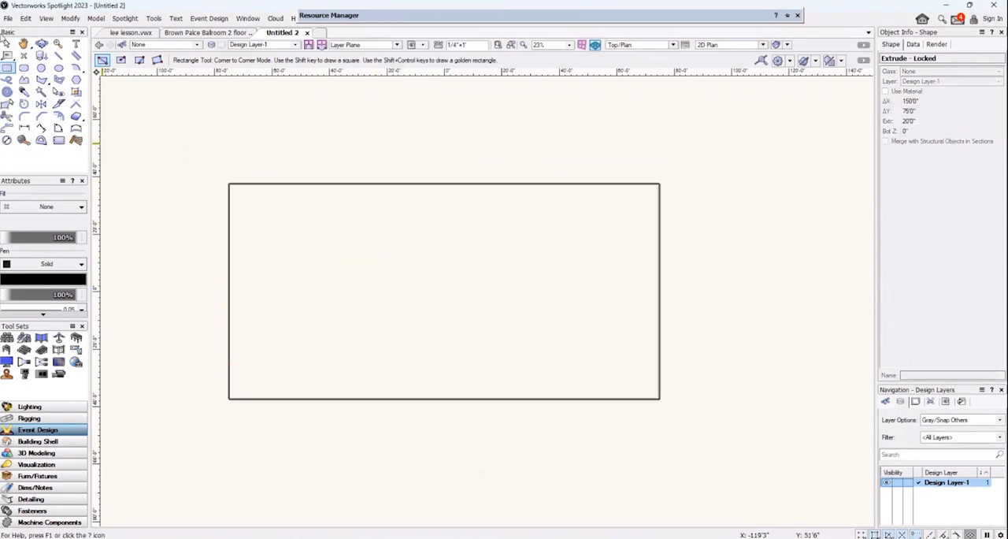
In a 3D view, unlock the extruded room box, set its fill to None and lock it again.
click(41, 43)
drag(190, 437, 201, 240)
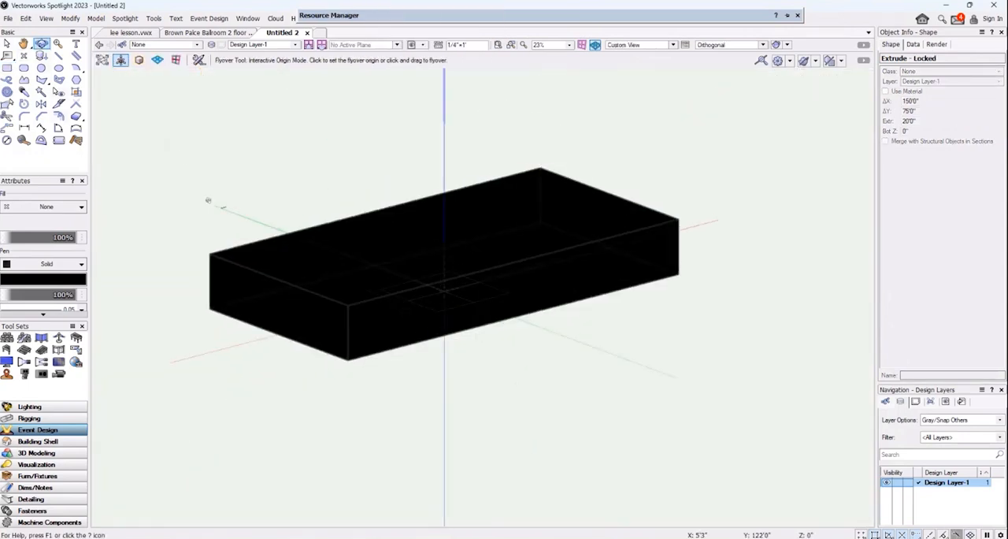
right_click(211, 254)
click(260, 297)
click(66, 206)
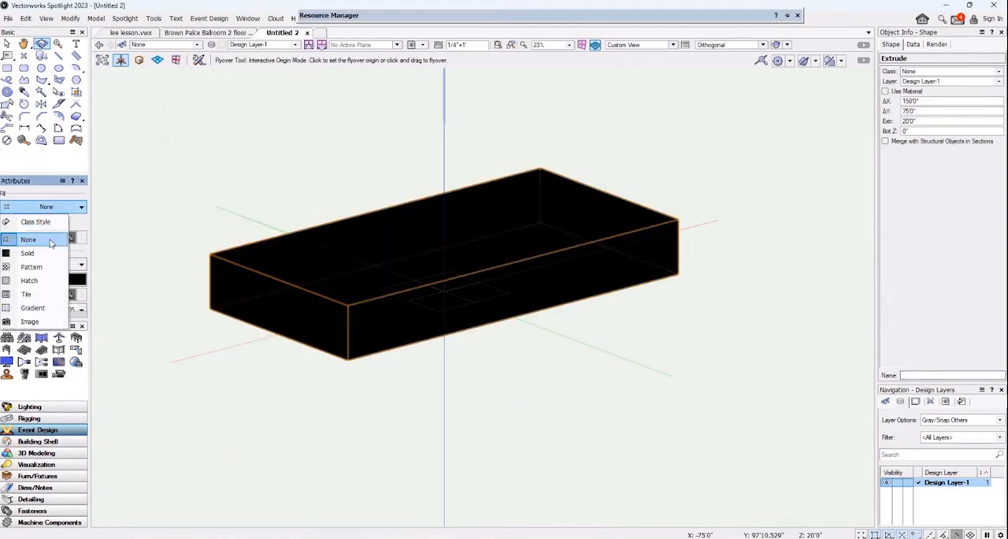
click(39, 256)
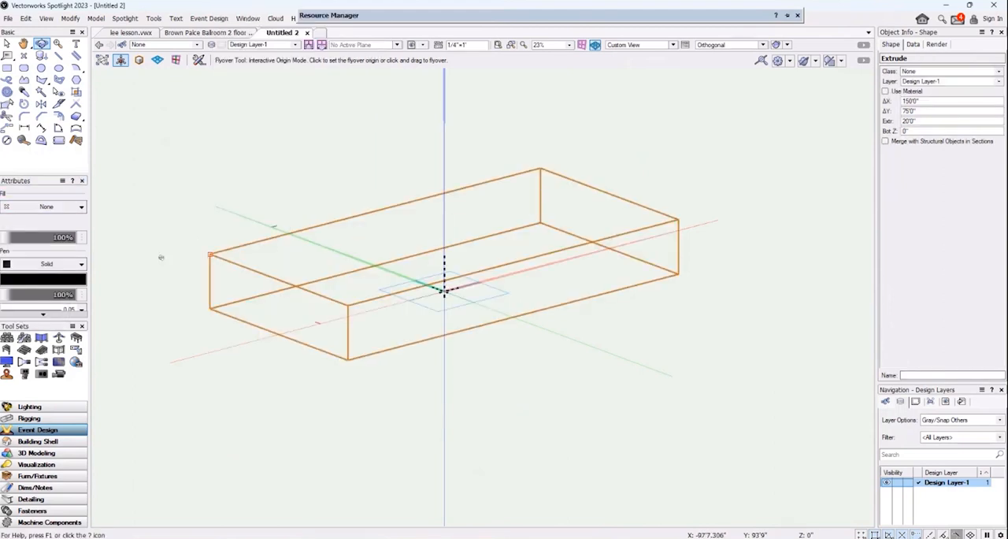
right_click(304, 286)
click(337, 284)
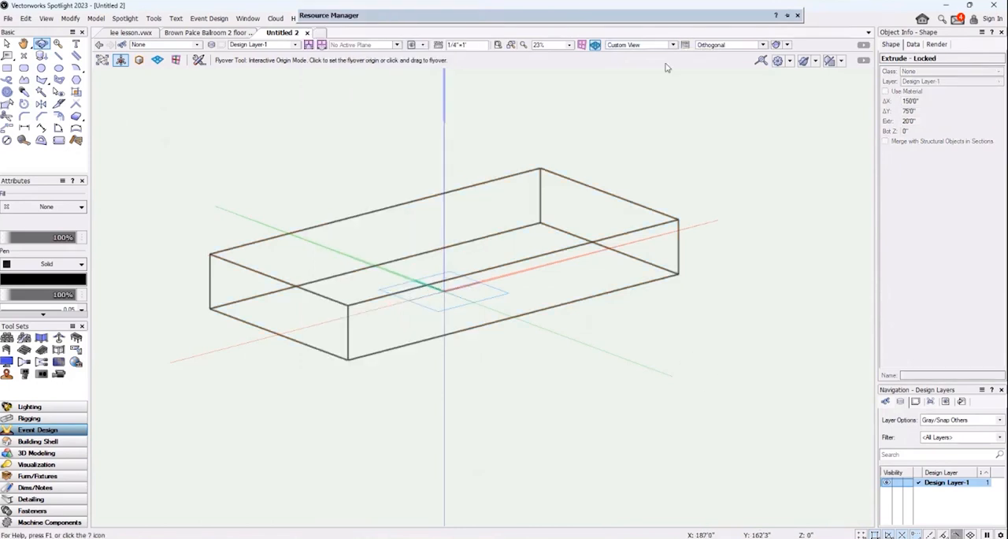
Unlock the room box, set its line thickness to 0.50 and lock it again.
scroll(57, 307, down, 1)
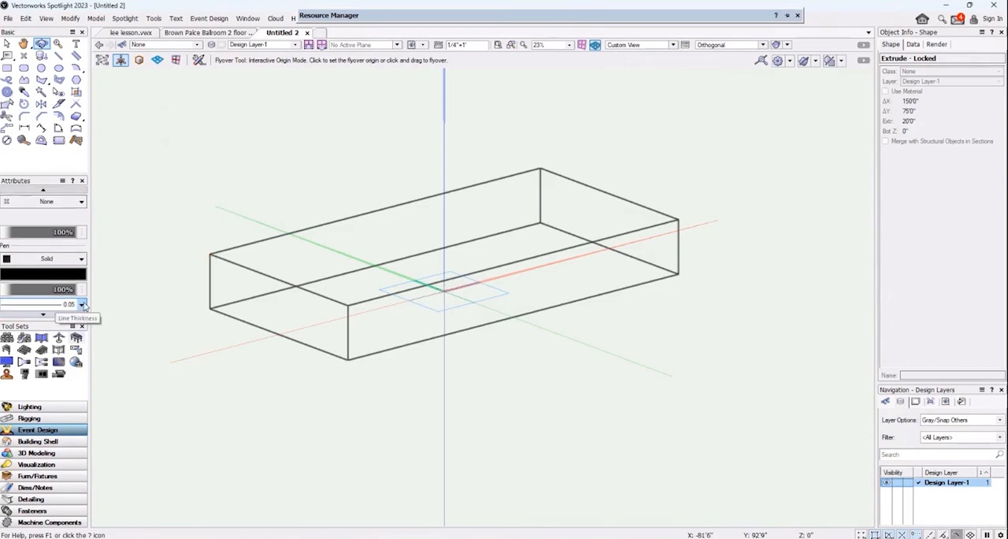
click(82, 305)
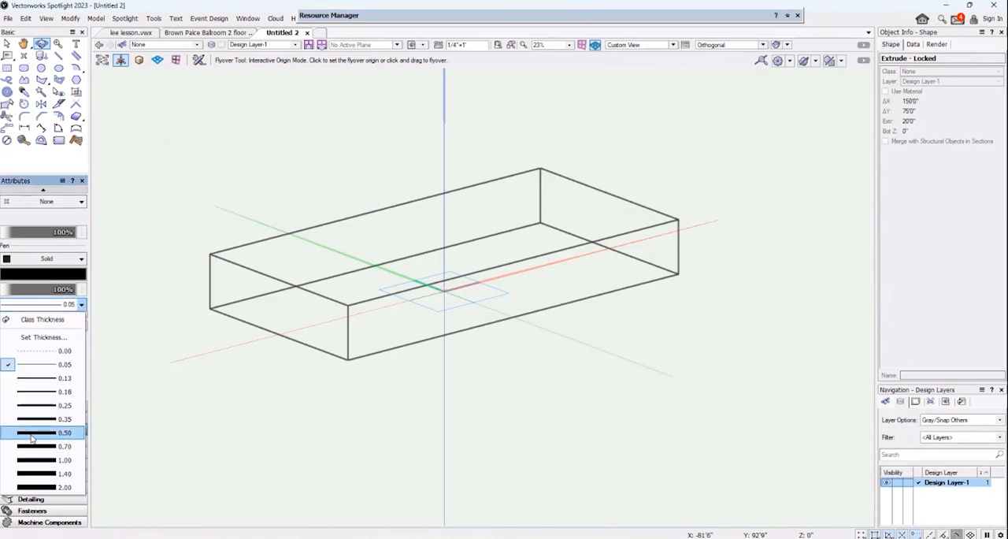
key(Escape)
right_click(285, 285)
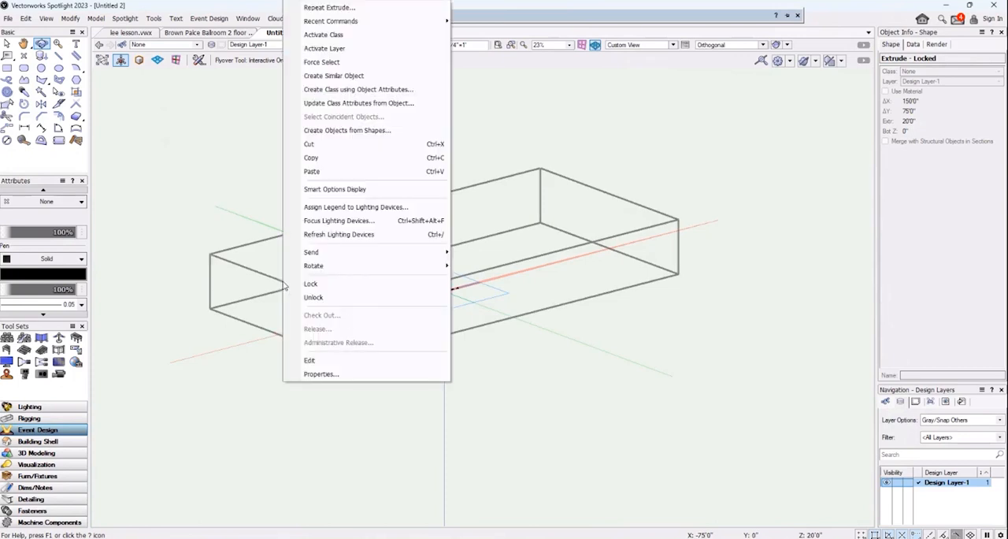
click(315, 297)
click(70, 304)
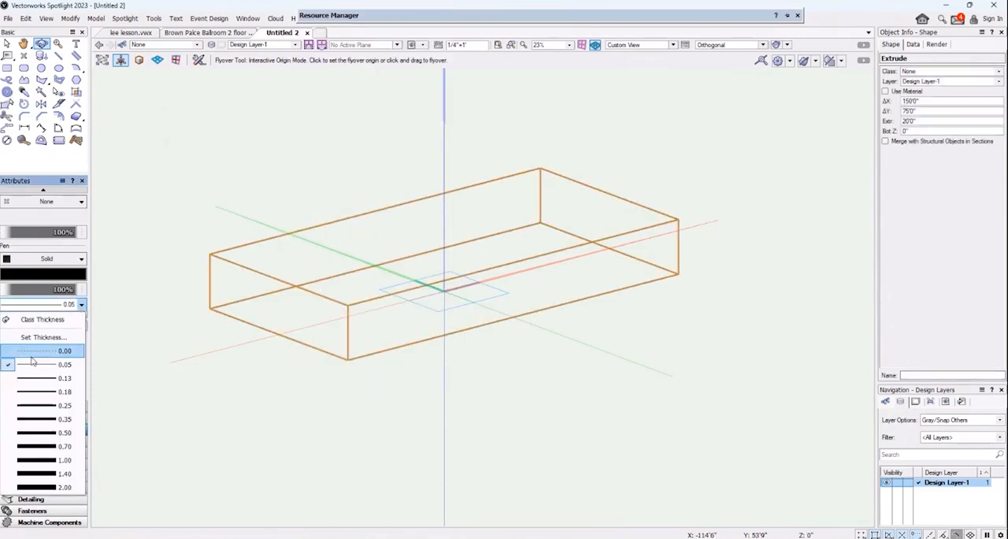
click(31, 433)
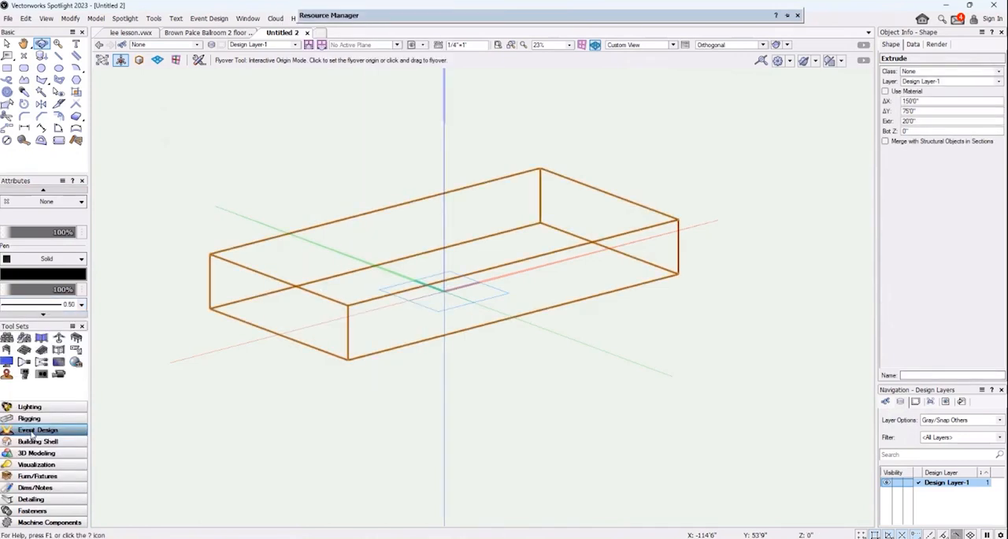
right_click(260, 270)
click(317, 282)
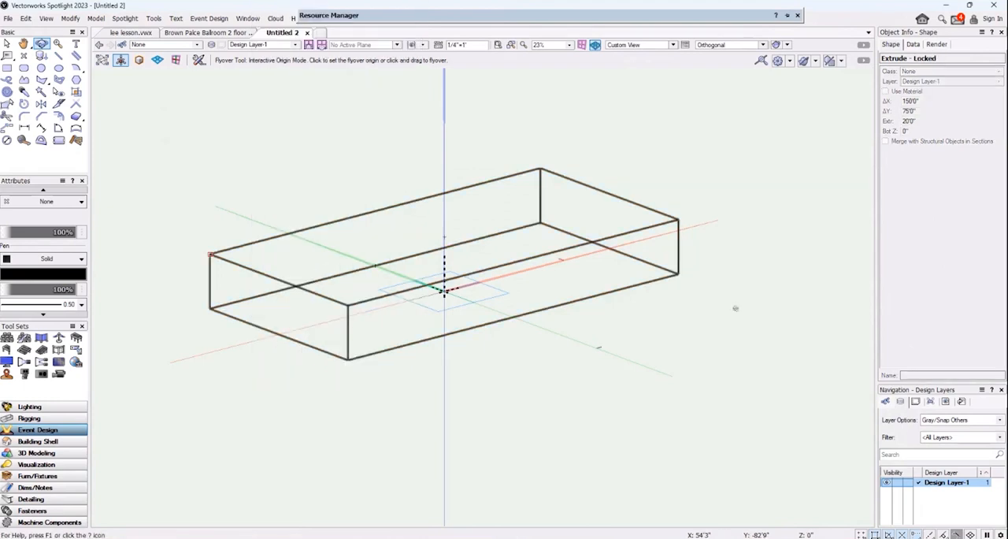
Return the drawing to the Top/Plan view of the room.
click(674, 45)
click(634, 57)
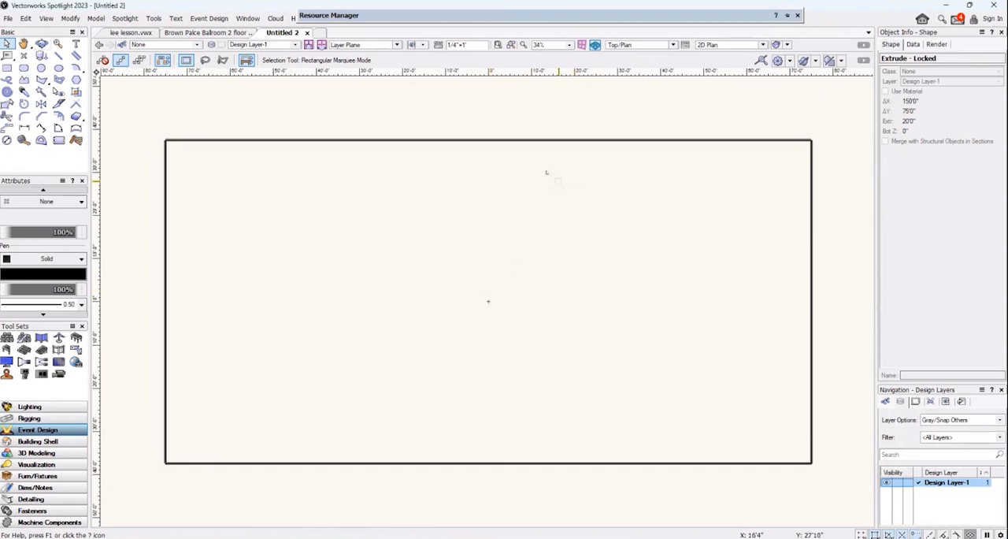
click(41, 44)
drag(499, 439, 494, 396)
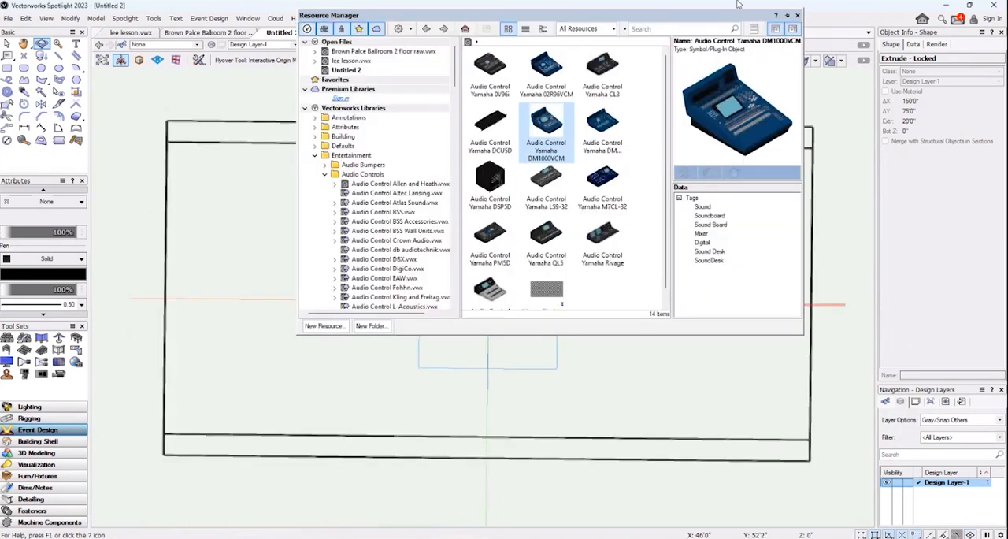
click(674, 45)
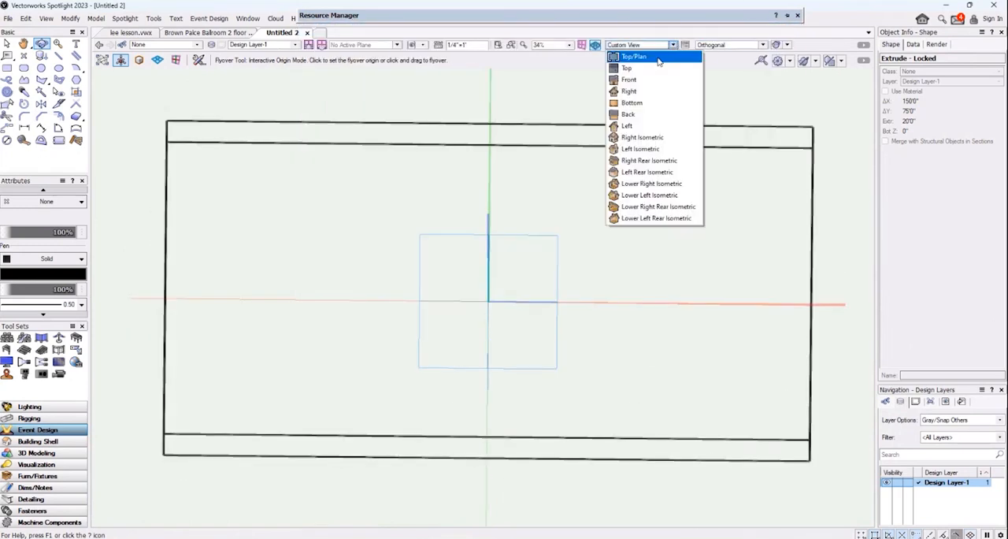
click(659, 61)
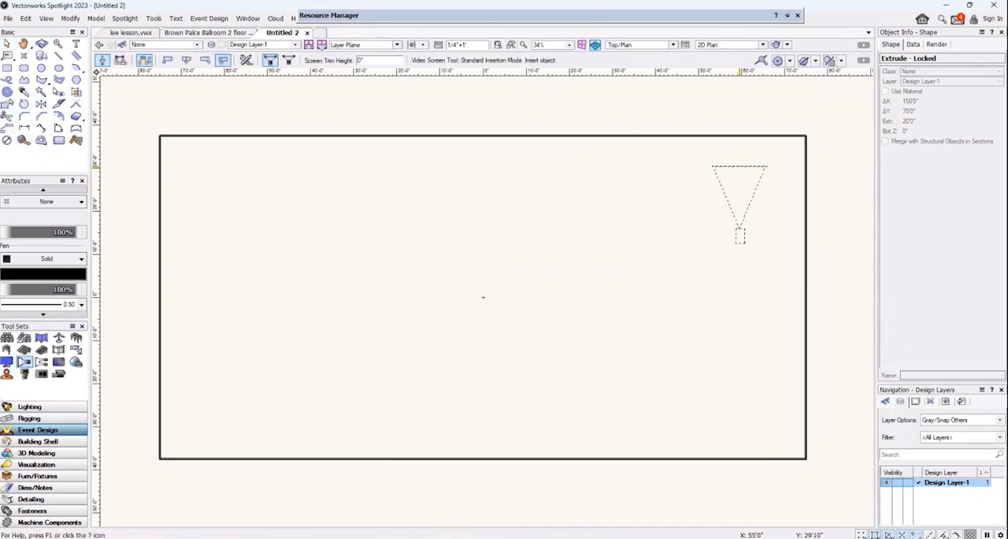
click(767, 166)
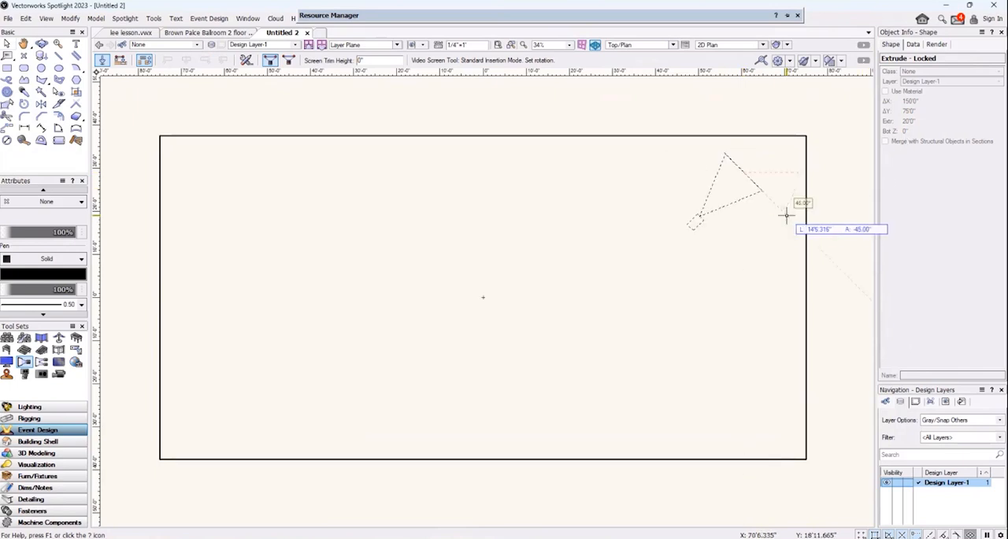
click(812, 205)
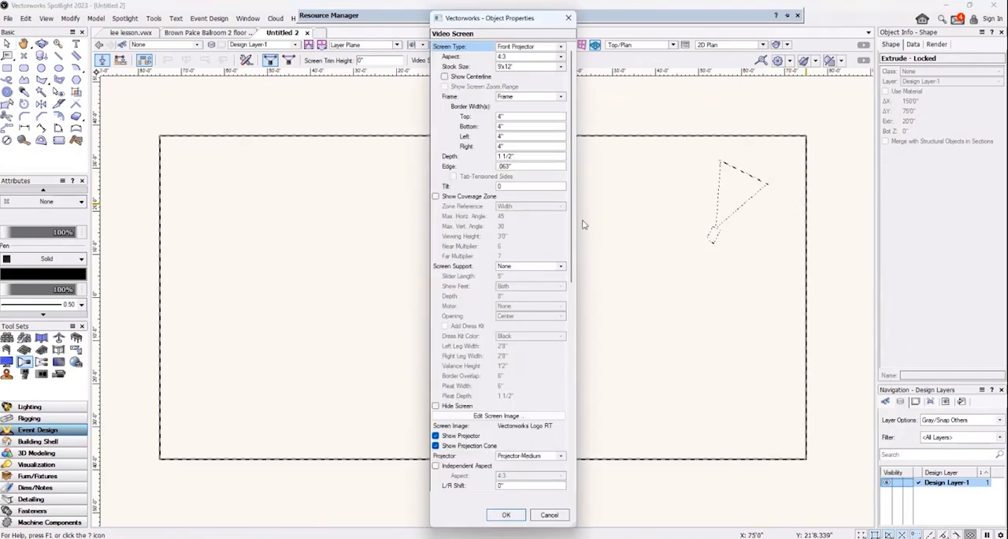
click(560, 47)
click(544, 56)
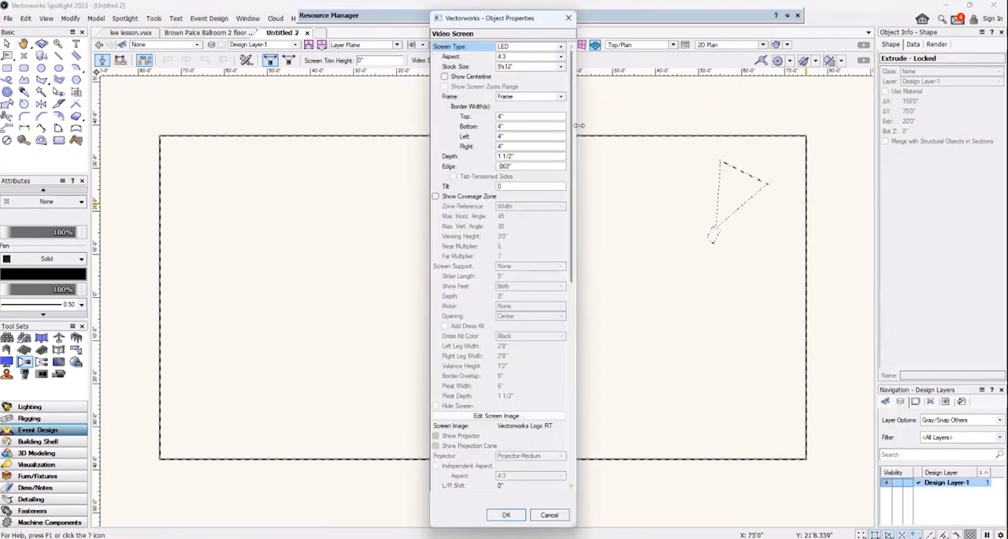
click(550, 68)
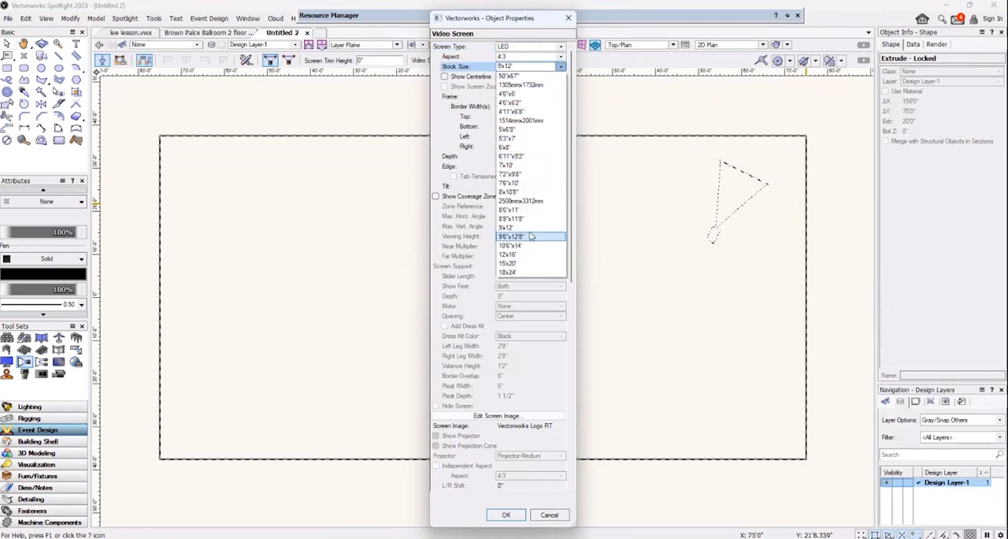
click(550, 514)
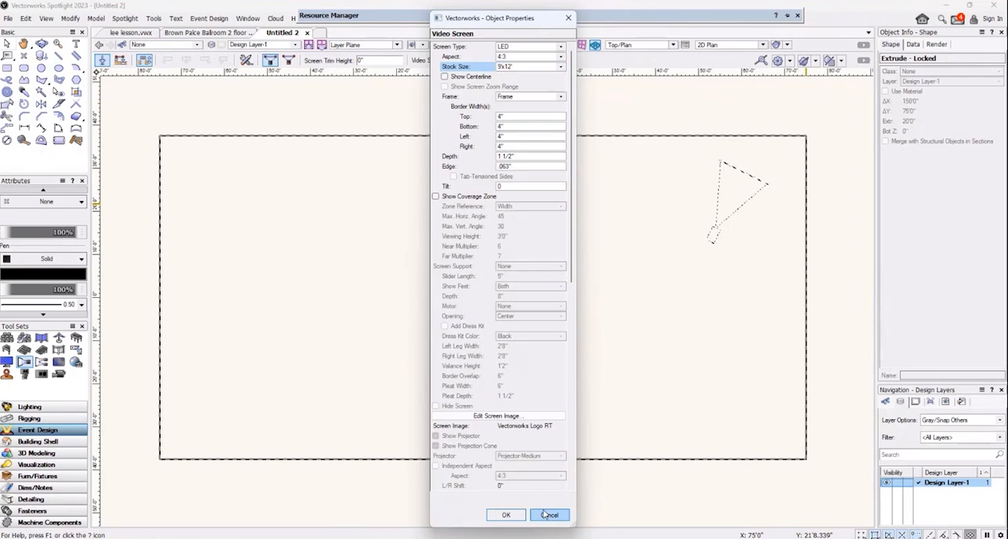
click(549, 515)
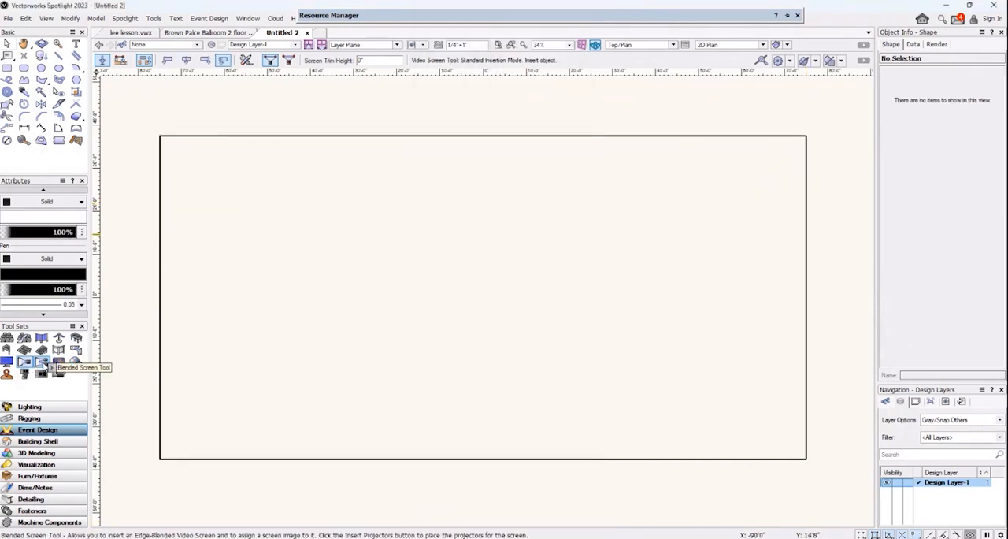
Start a Blended Screen in standard insertion mode and place it horizontally just inside the room's upper wall in plan.
click(43, 364)
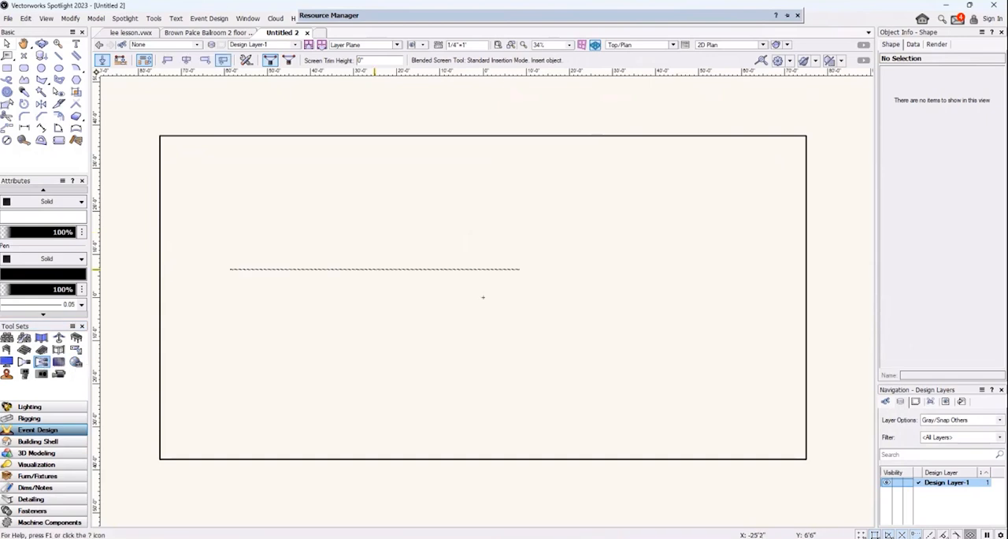
click(497, 152)
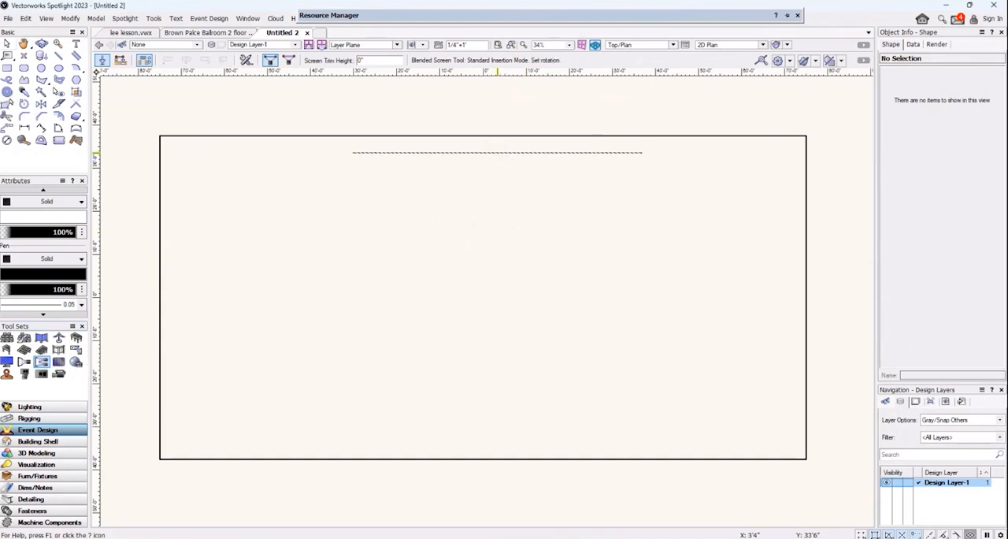
click(498, 156)
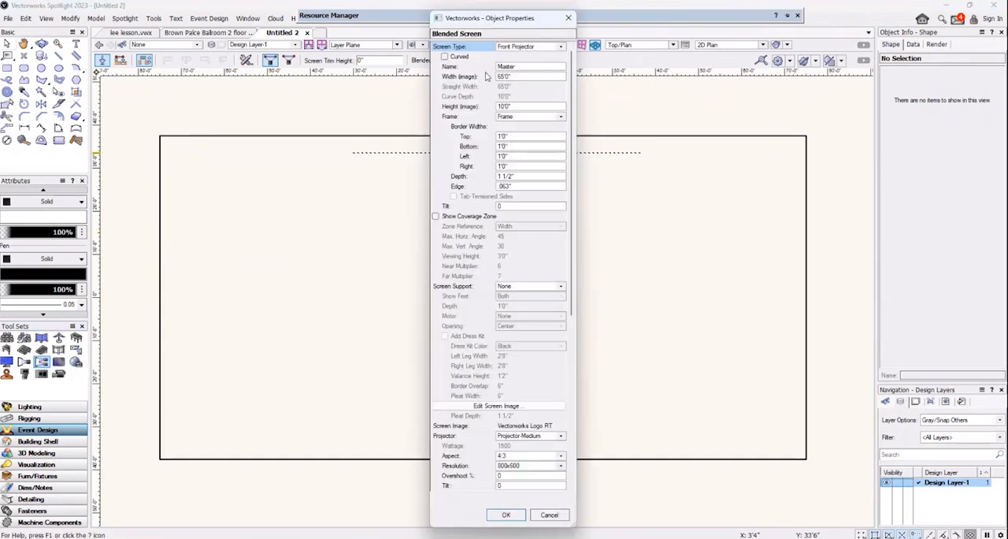
Make the blended screen curved with a curve depth of 5' and finish its insertion without rotation.
click(445, 57)
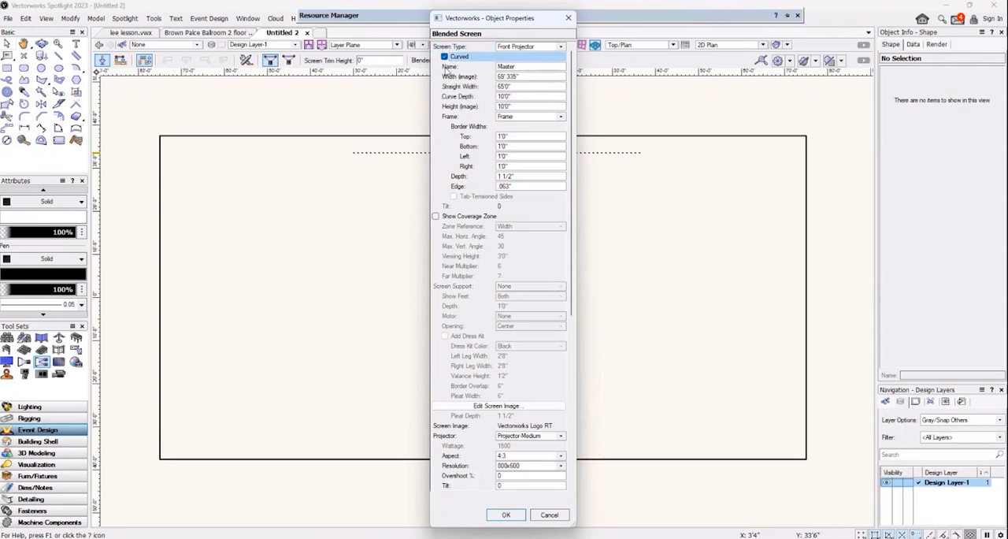
click(524, 87)
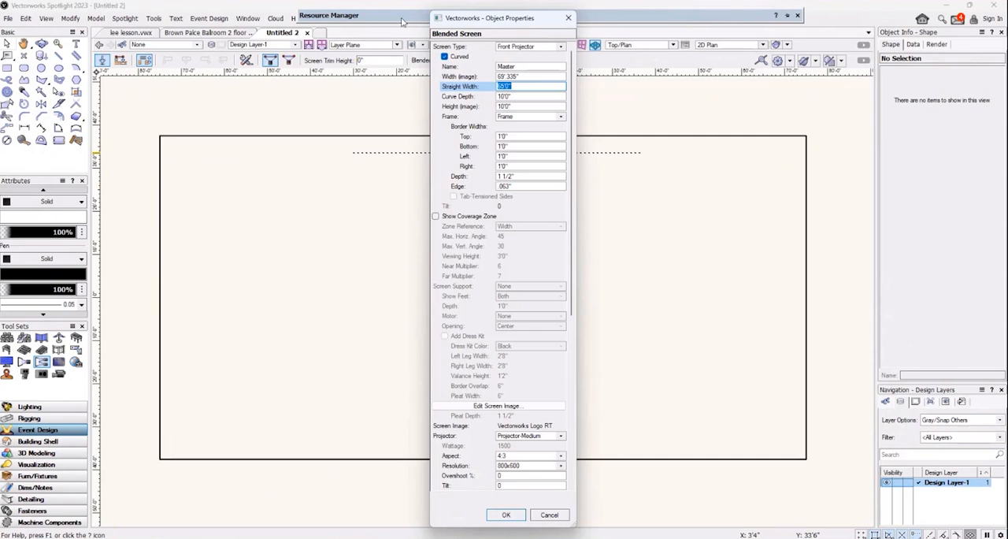
click(526, 76)
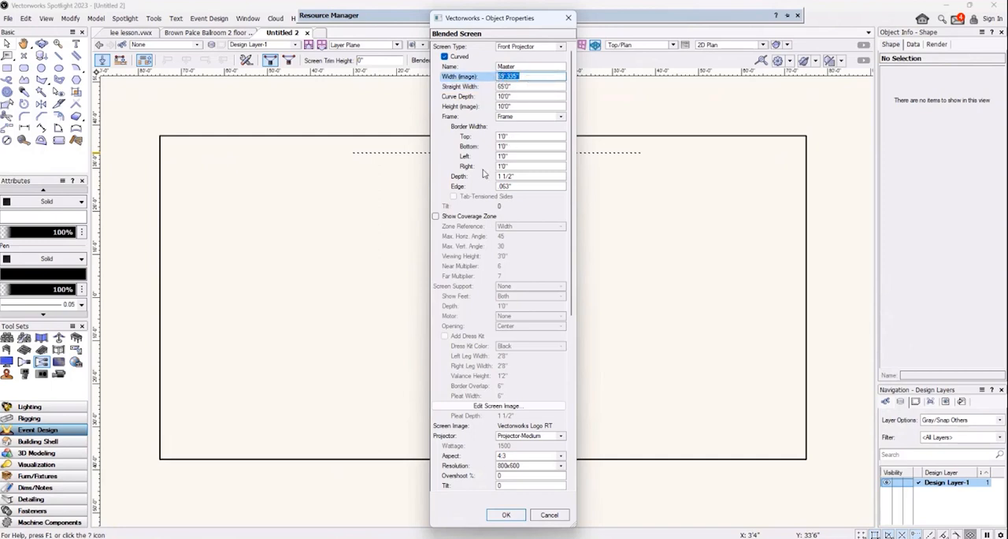
click(526, 96)
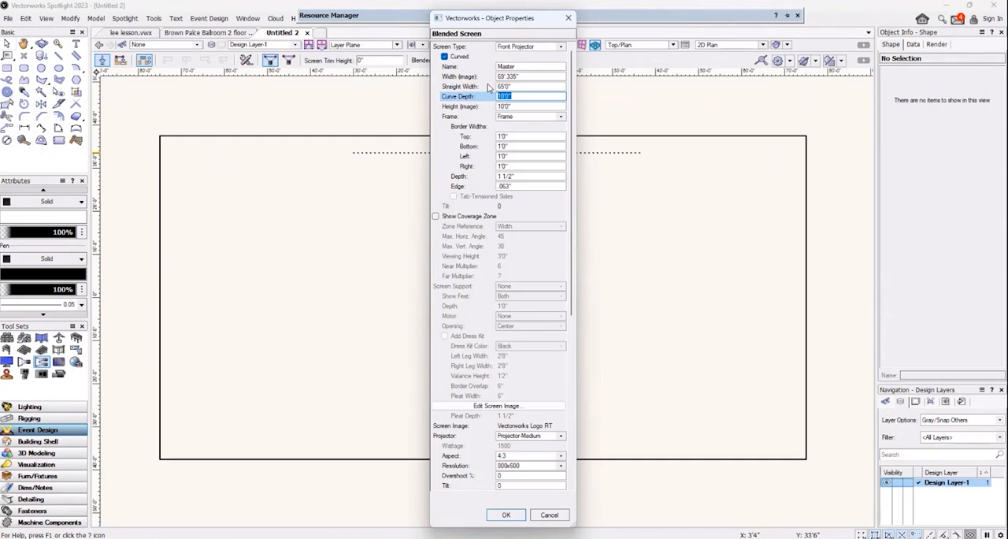
text(5)
key(Return)
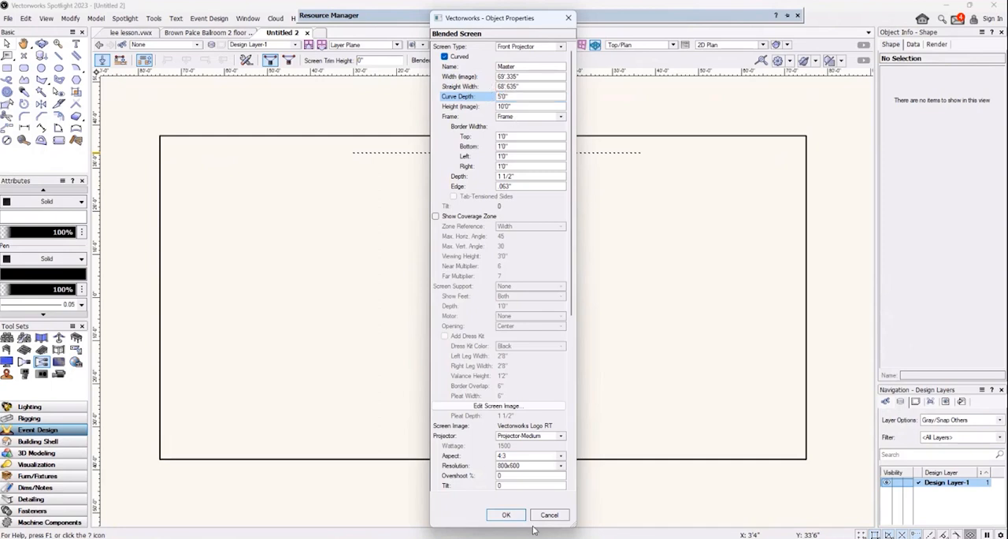
click(507, 514)
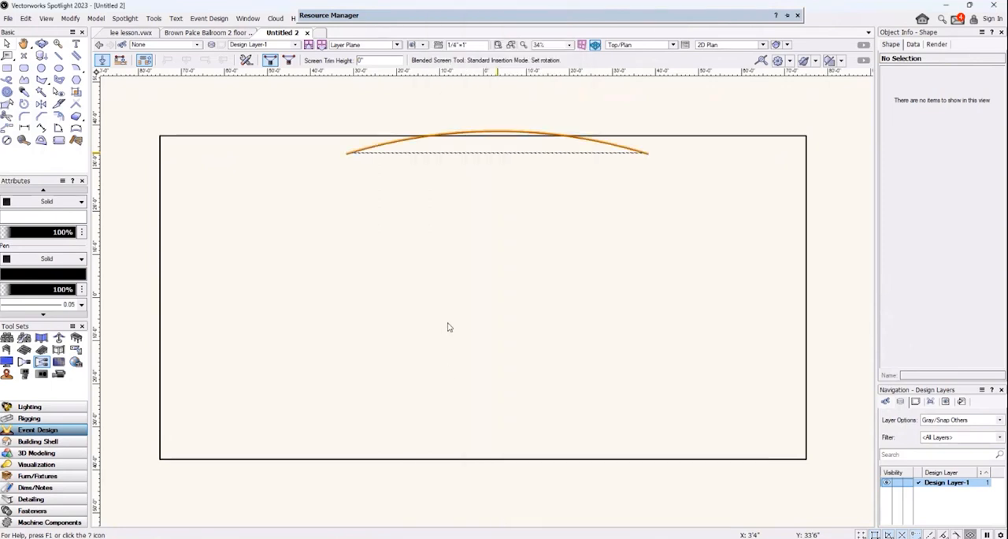
click(447, 327)
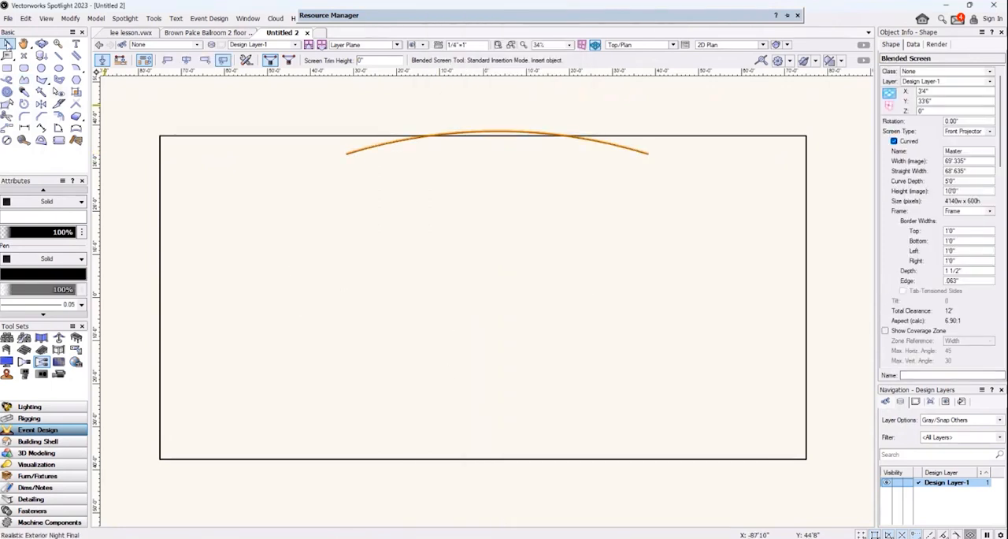
Move the curved screen fully inside the room, centred near the upper wall, and orbit to a 3D view.
click(8, 43)
drag(496, 131, 483, 156)
click(23, 43)
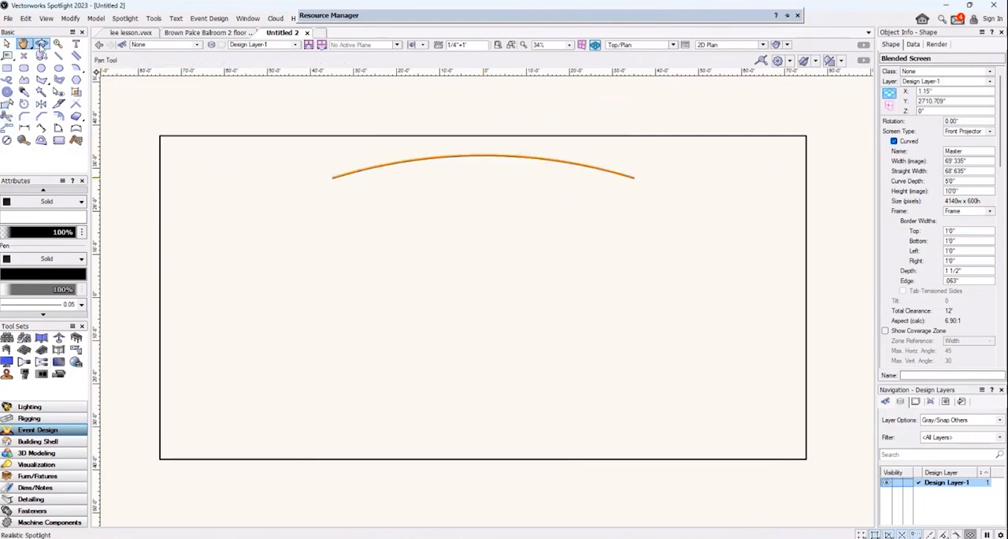
click(41, 44)
drag(424, 424, 441, 319)
click(5, 44)
click(354, 150)
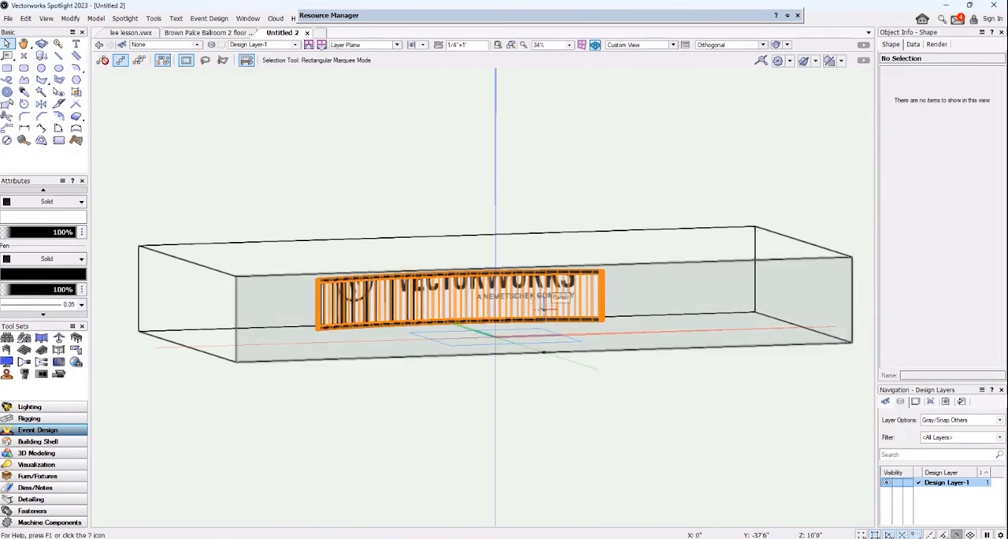
Set the blended screen's type to Rear Projector and keep its frame option on Frame.
click(580, 258)
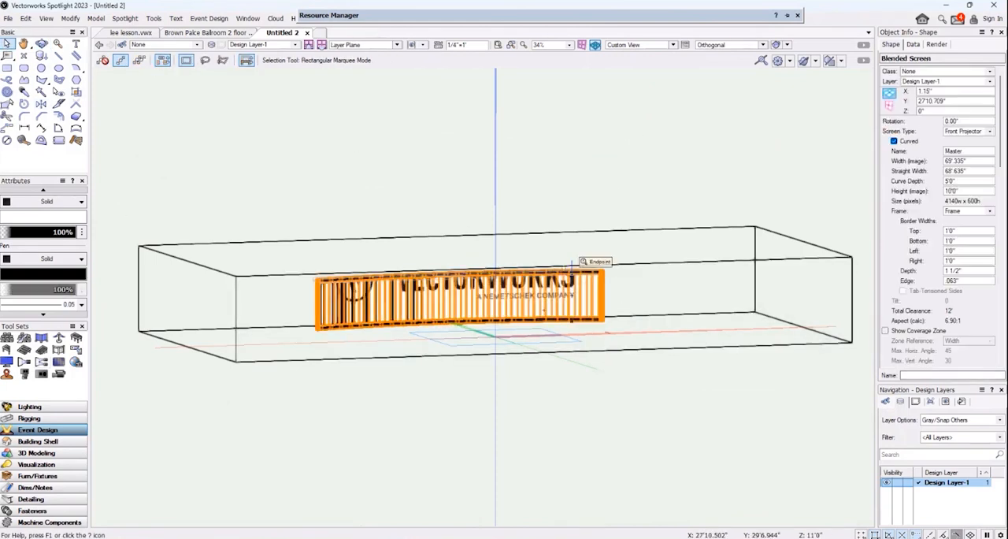
click(988, 131)
click(973, 141)
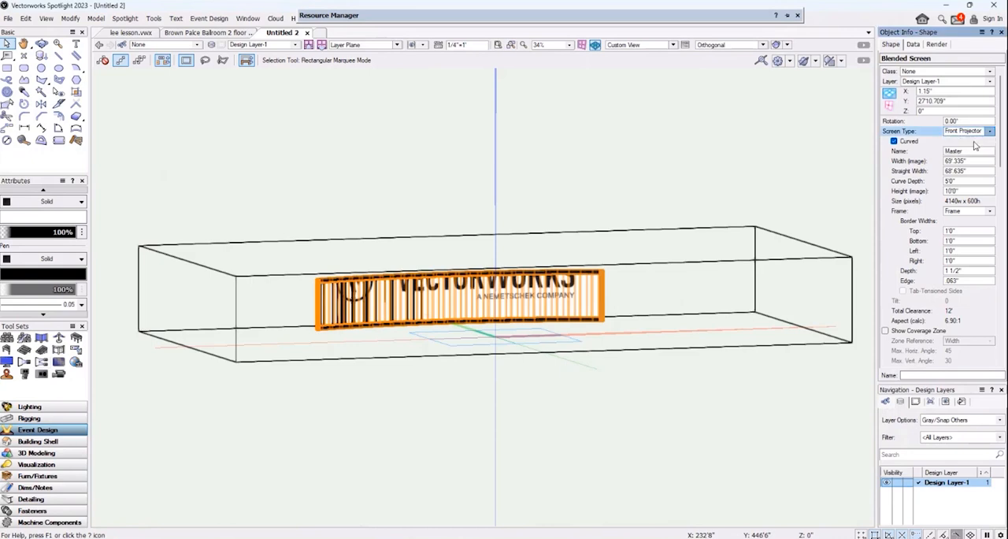
click(986, 211)
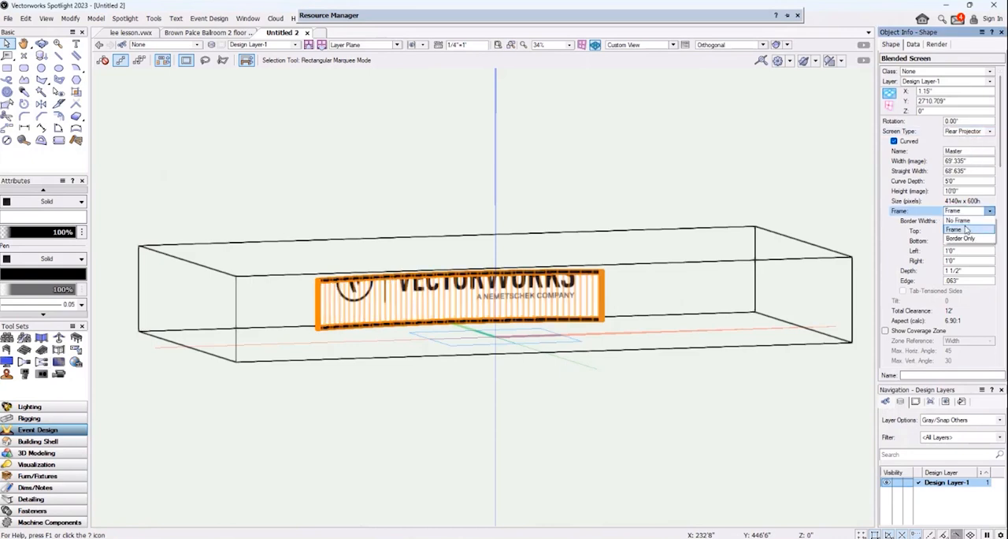
click(966, 231)
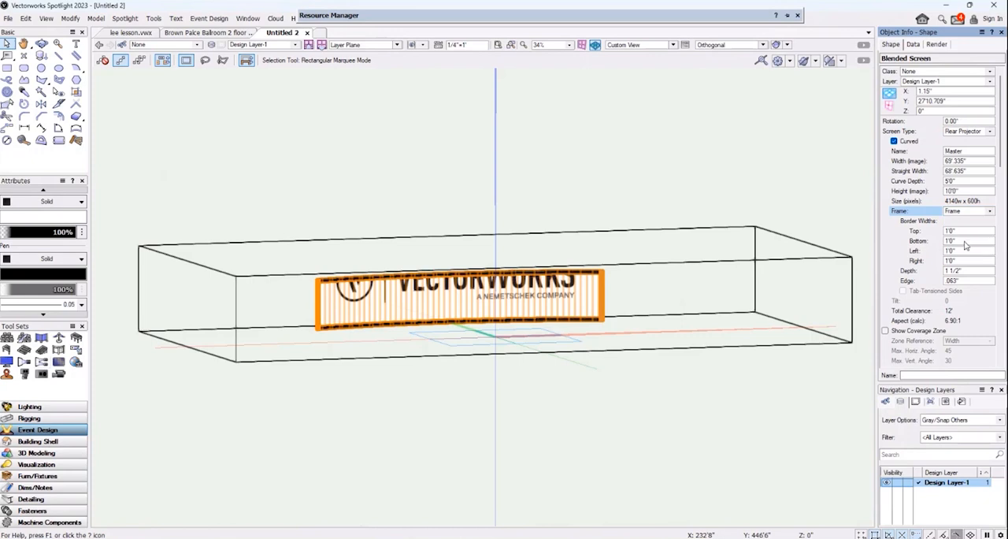
Set the screen frame's top, bottom, left and right border widths to 0.
click(964, 230)
text(0)
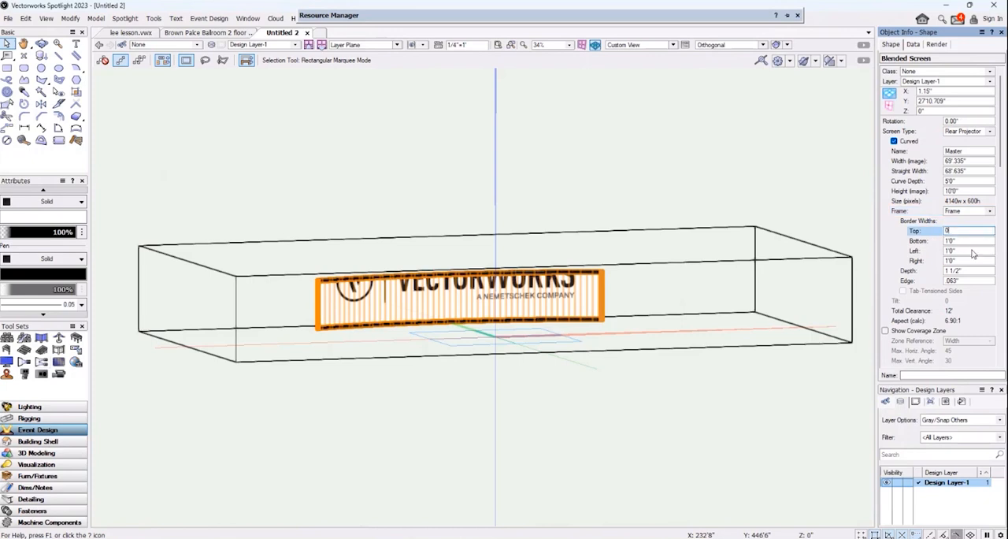
click(962, 242)
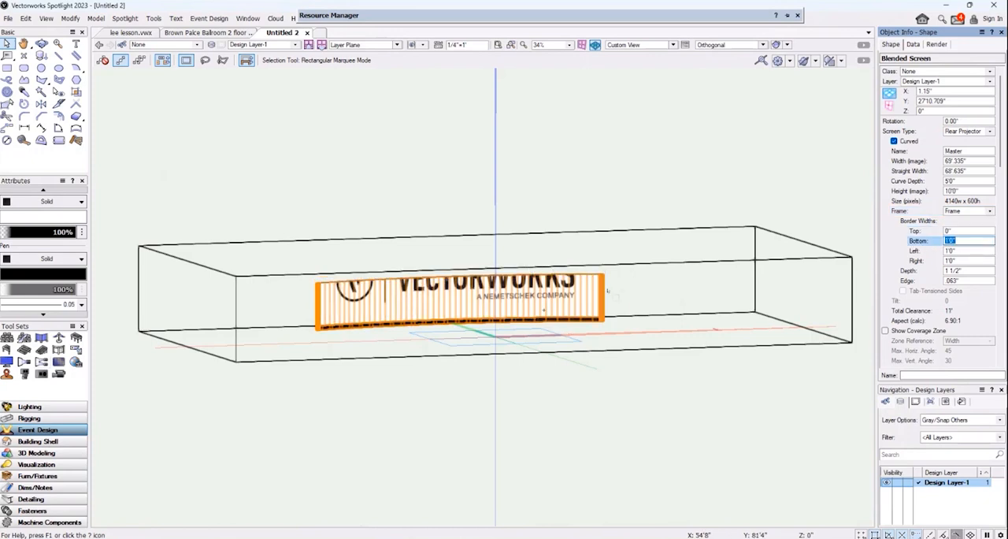
text(0)
text(0)
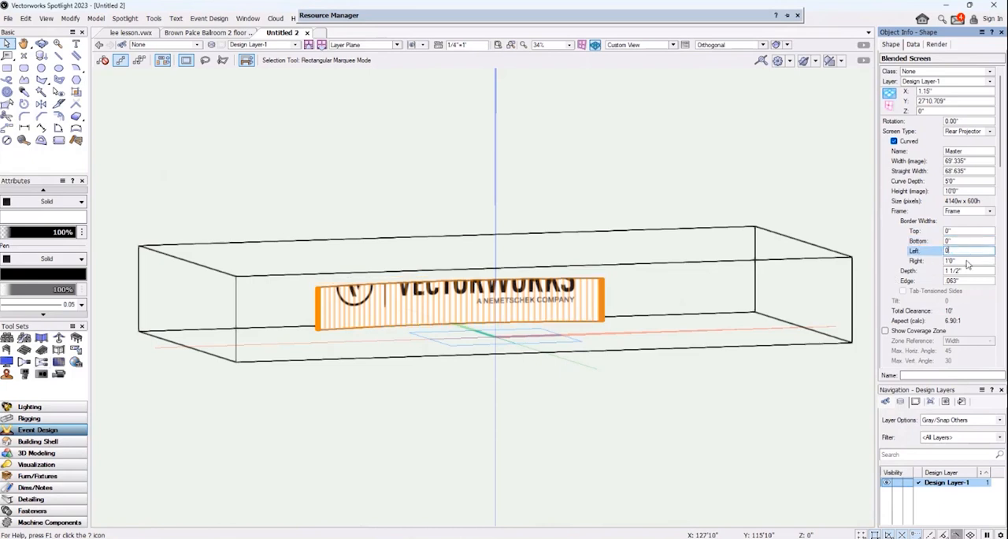
key(Tab)
text(0)
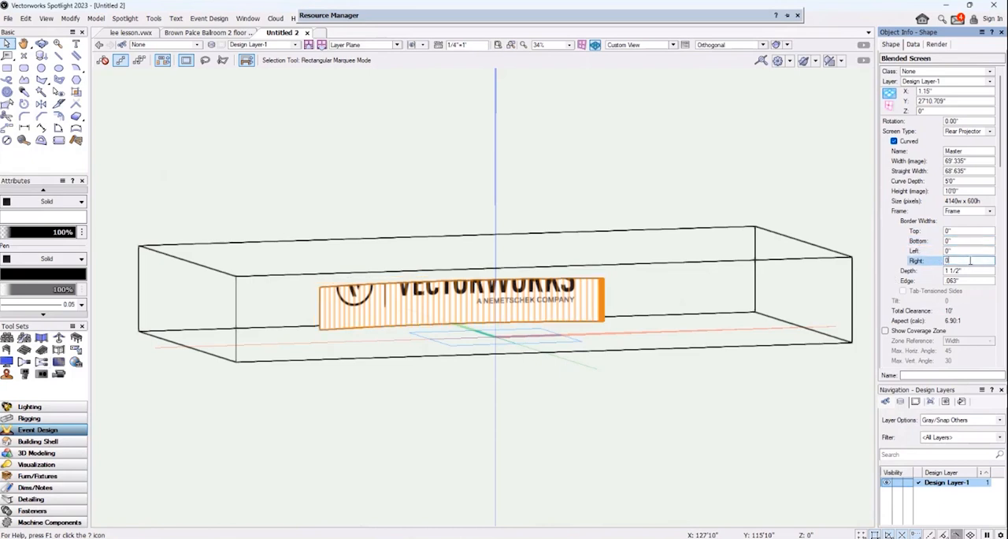
Set the screen frame's bottom border width to 6" and its depth to 36".
click(962, 241)
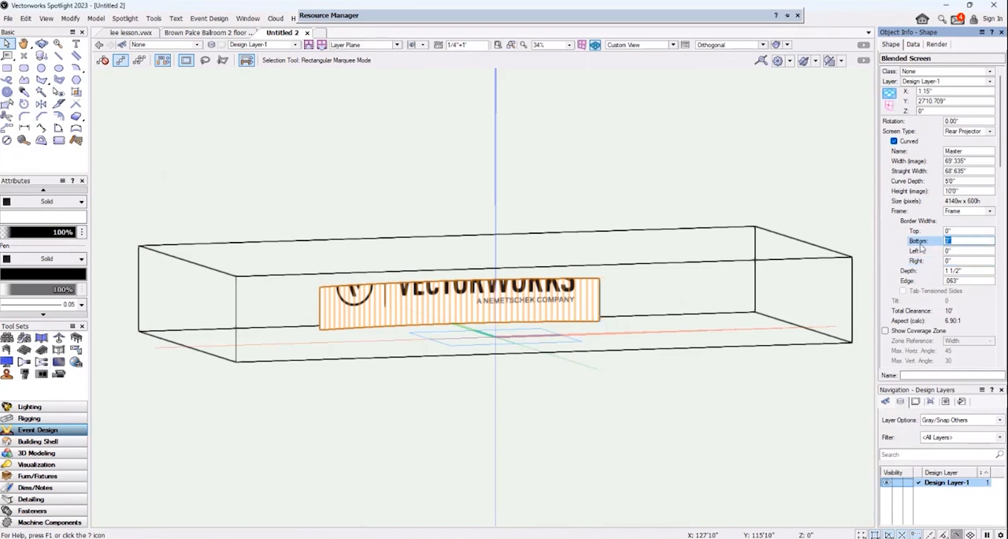
text(6)
click(958, 271)
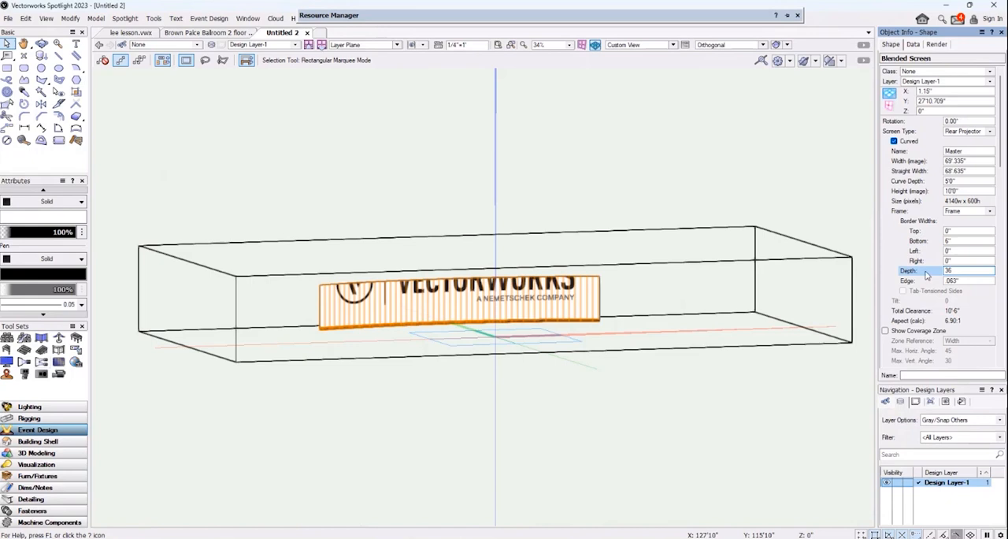
text(36)
key(Return)
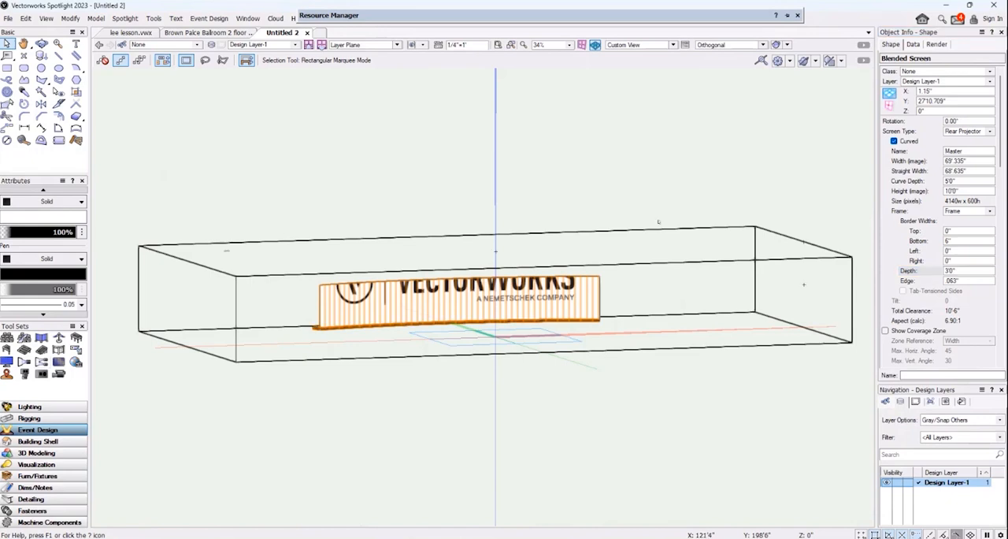
Examine the screen and the depth of its base frame from the side and front within the room.
click(41, 46)
drag(774, 294, 772, 305)
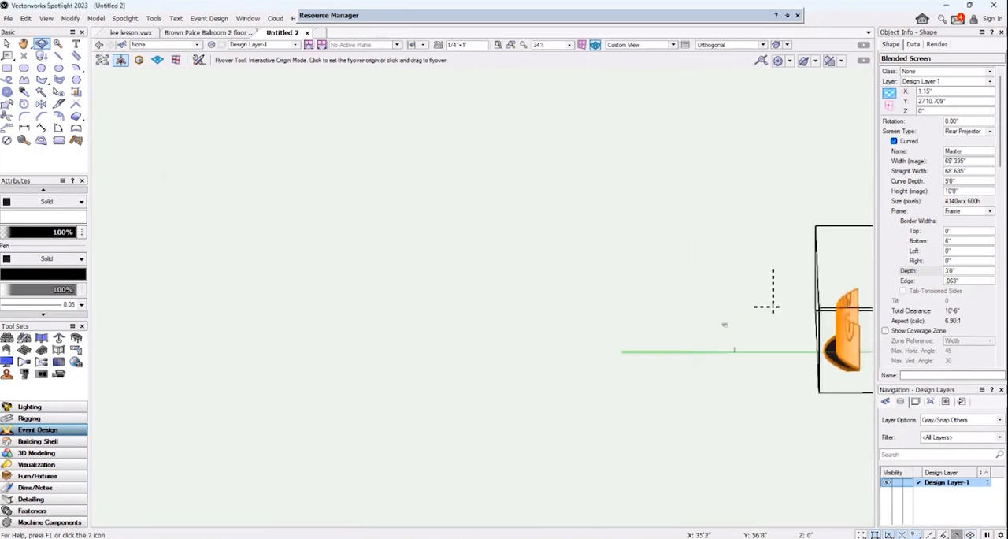
middle_drag(725, 323, 377, 277)
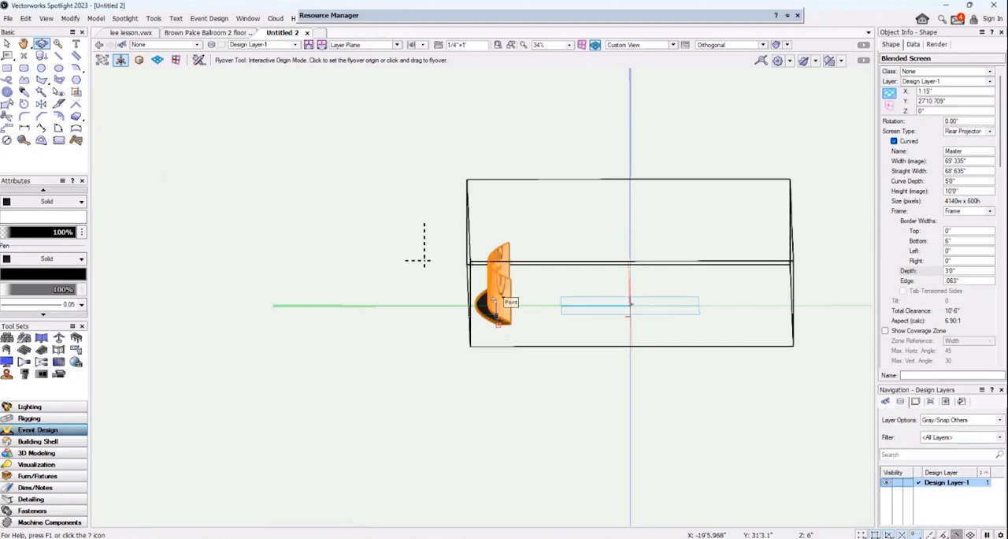
drag(613, 328, 499, 308)
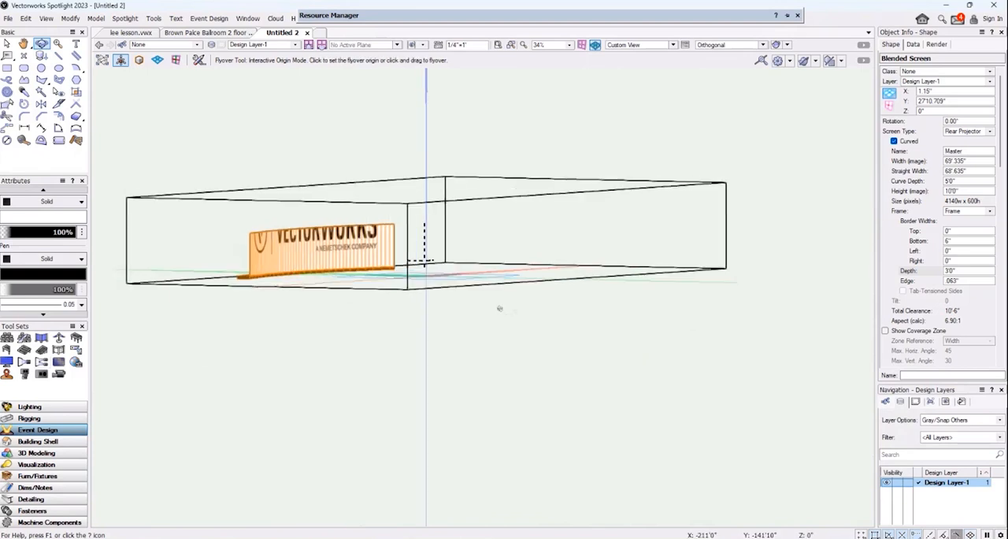
middle_drag(397, 304, 522, 325)
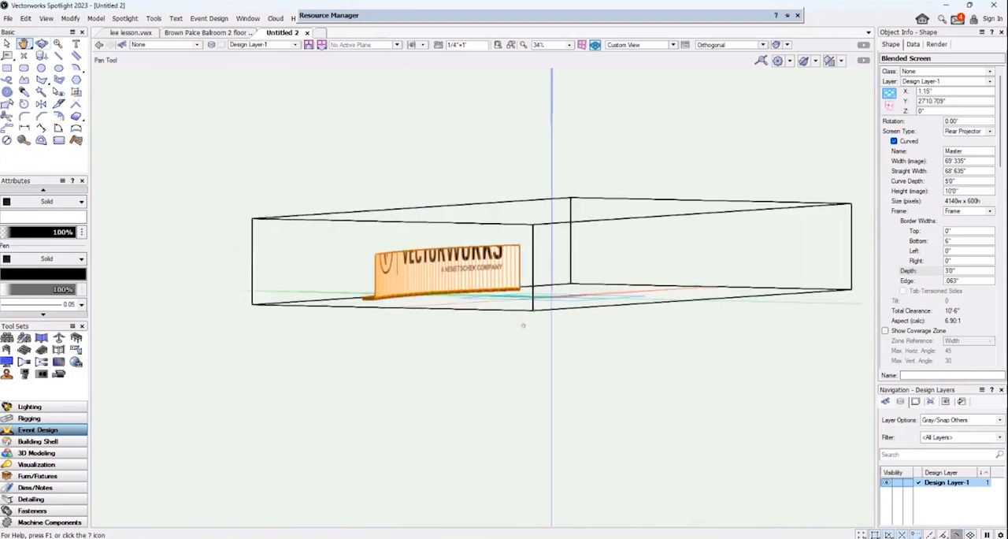
scroll(698, 286, up, 4)
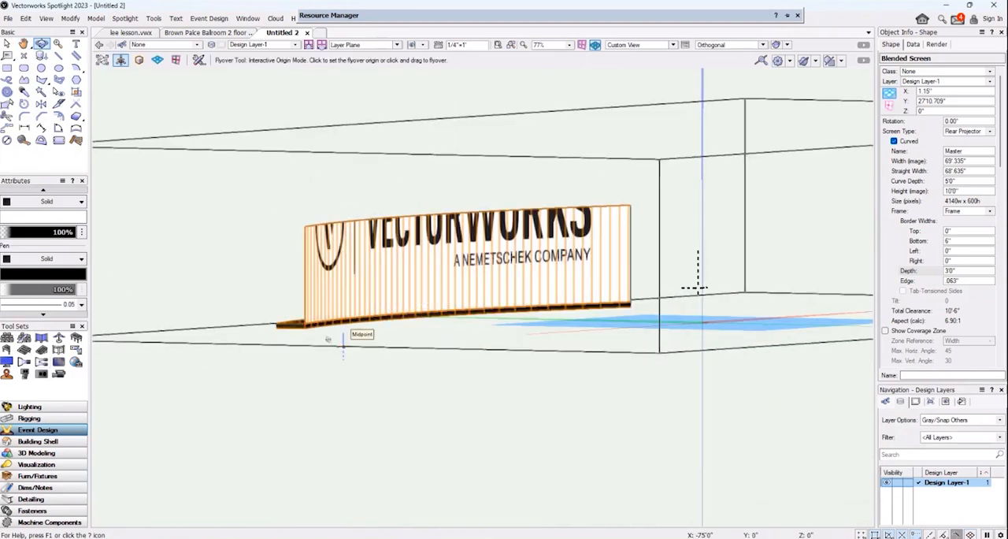
mouse_move(343, 347)
mouse_down()
mouse_move(383, 371)
mouse_move(324, 345)
mouse_up()
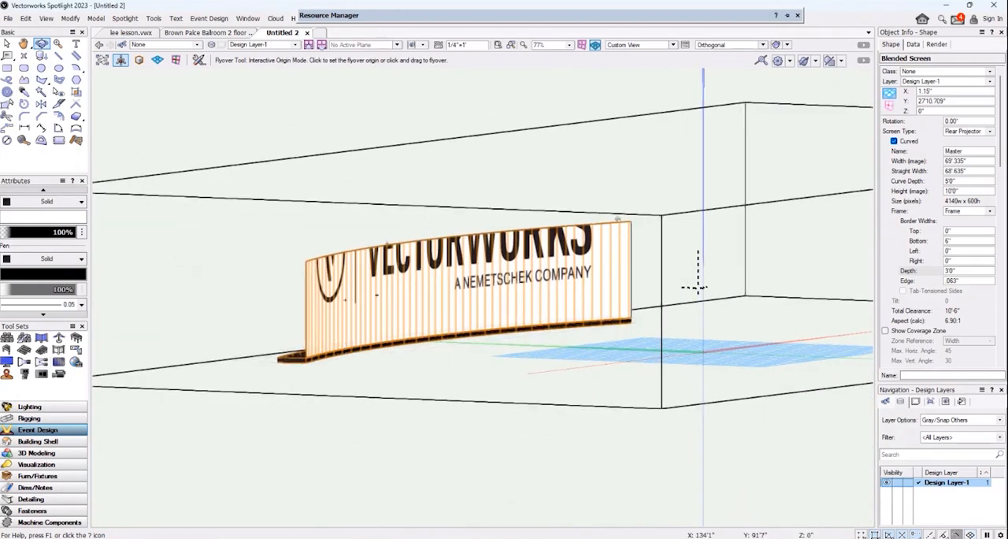
Set the blended screen's image height to 18'.
double_click(973, 191)
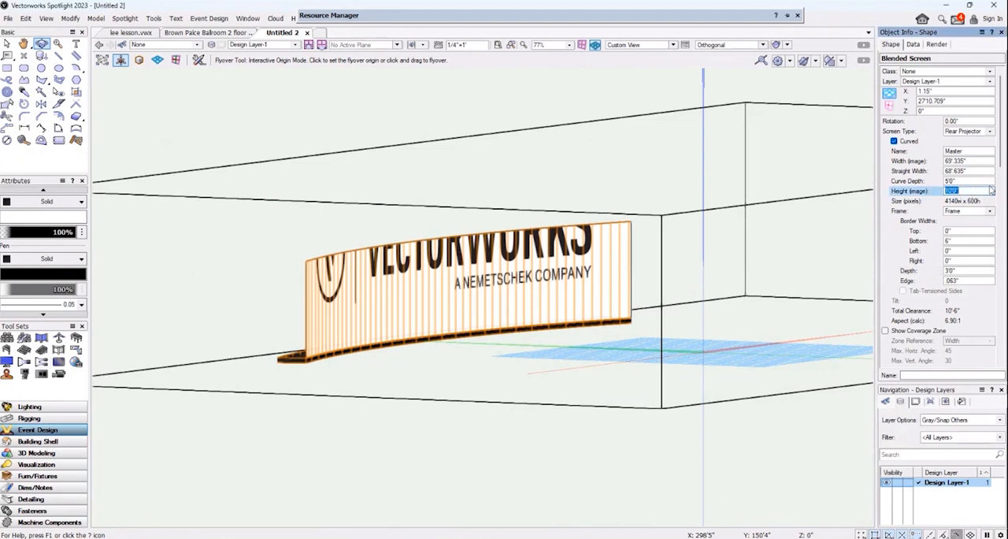
text(18)
key(Return)
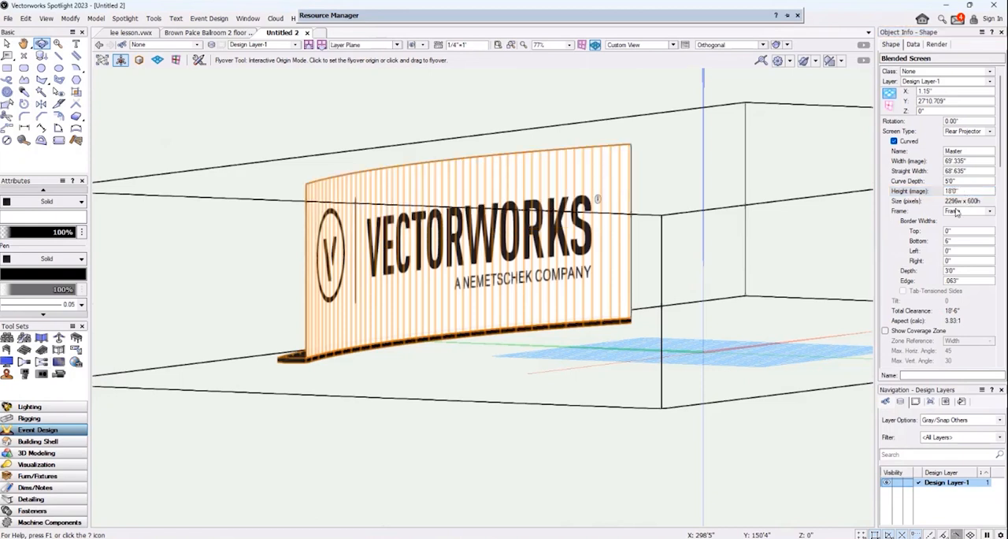
scroll(943, 284, down, 7)
scroll(942, 272, up, 5)
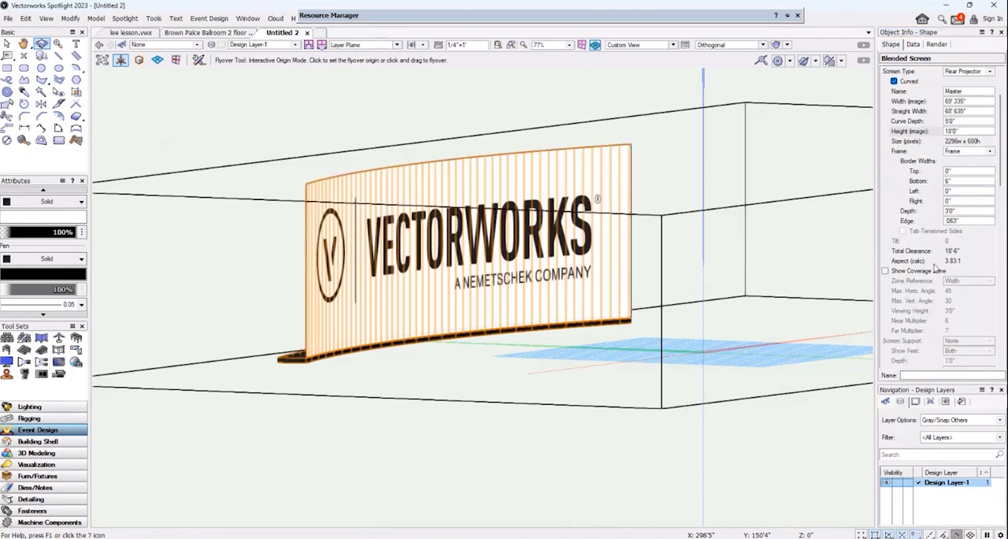
Create a new Renderworks Texture resource in the Untitled 2 file.
mouse_move(423, 21)
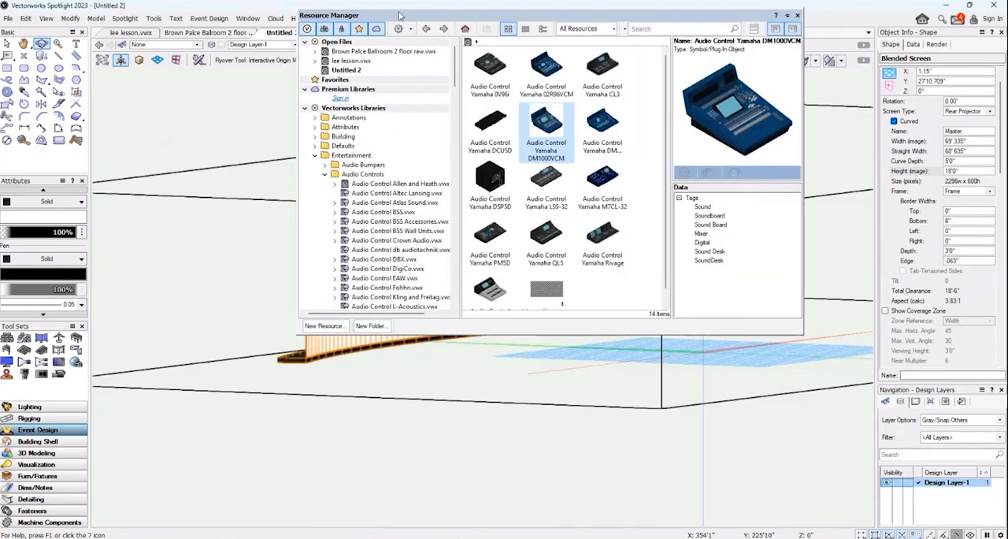
click(367, 70)
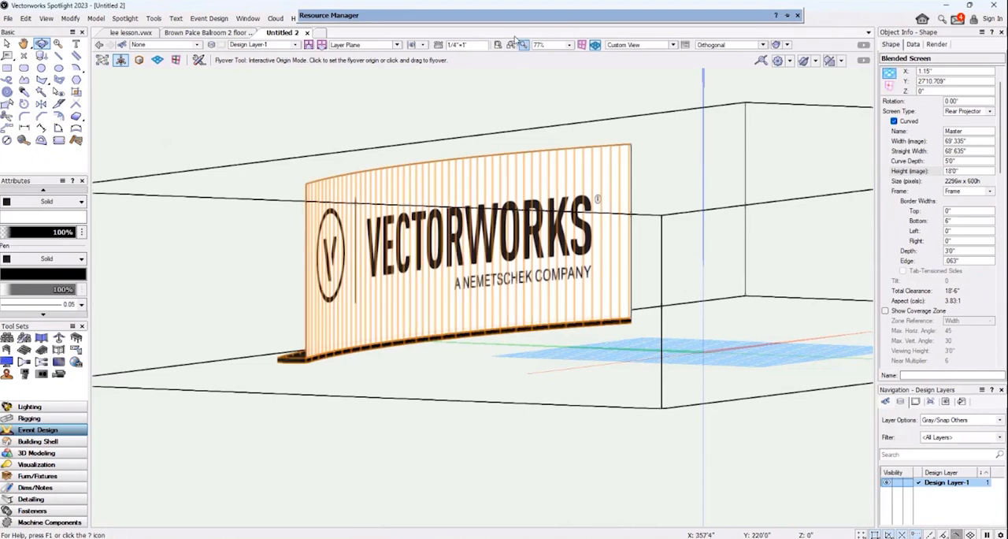
mouse_move(512, 15)
click(323, 326)
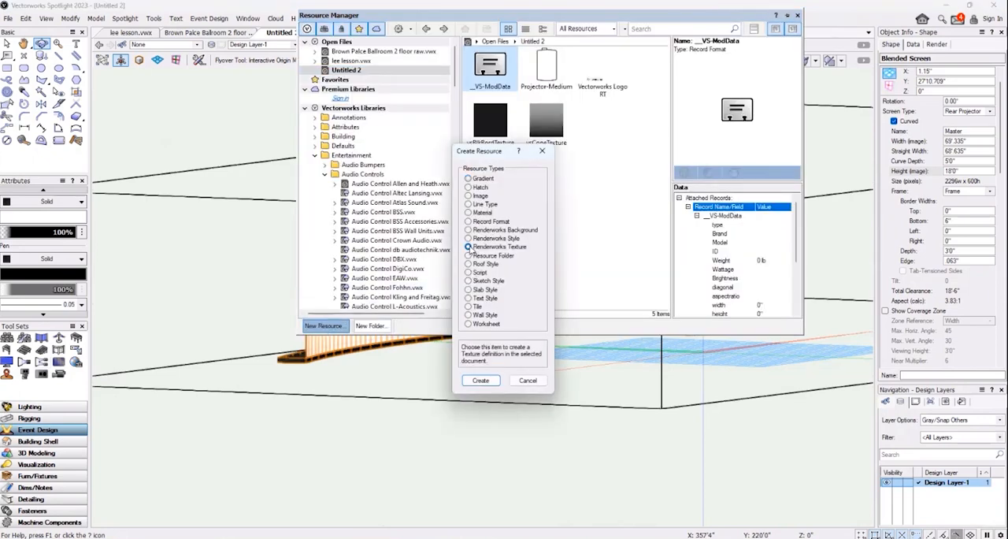
click(481, 381)
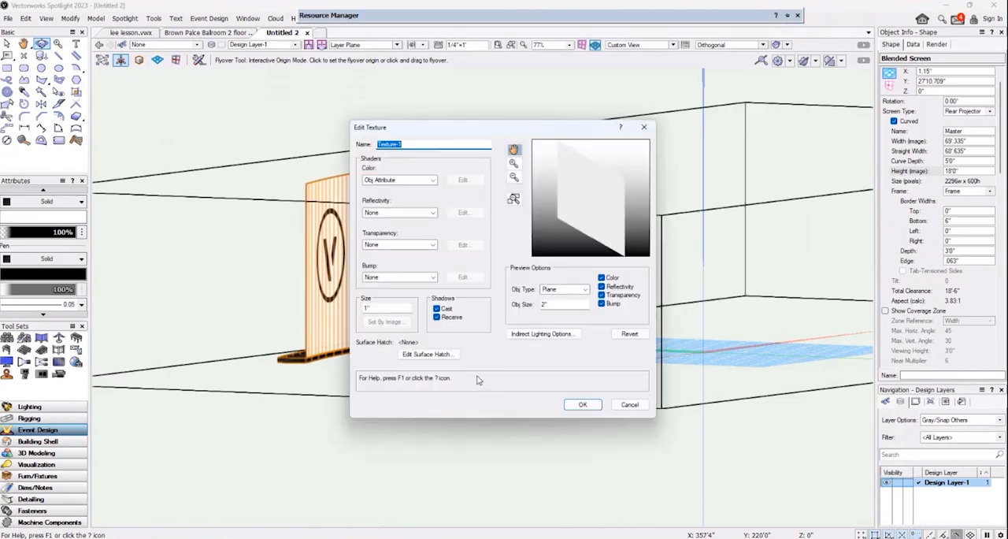
Set the texture's color shader to an imported image, the wonderland_trail_660 file from the AVMS Designs folder Make a Wish 3-18-23.
click(424, 180)
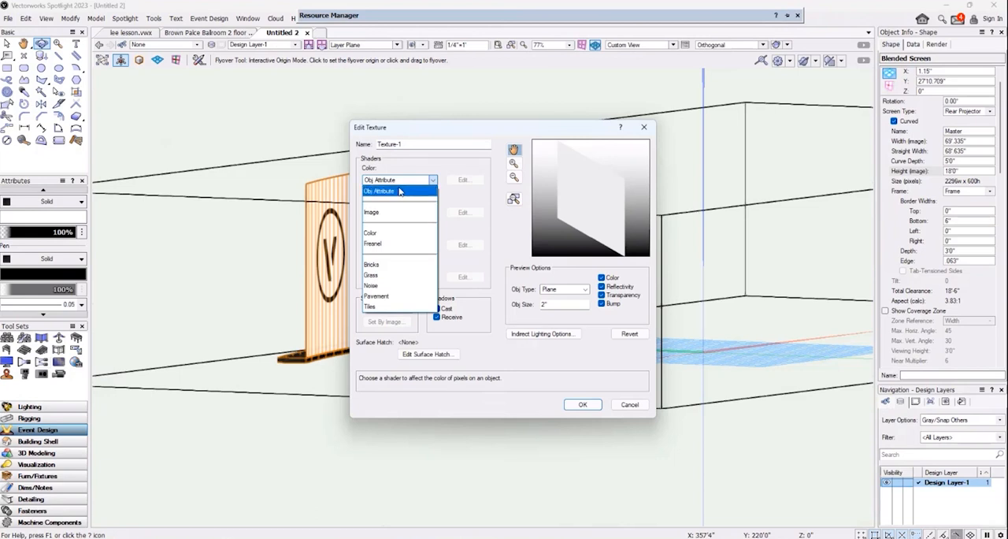
click(371, 212)
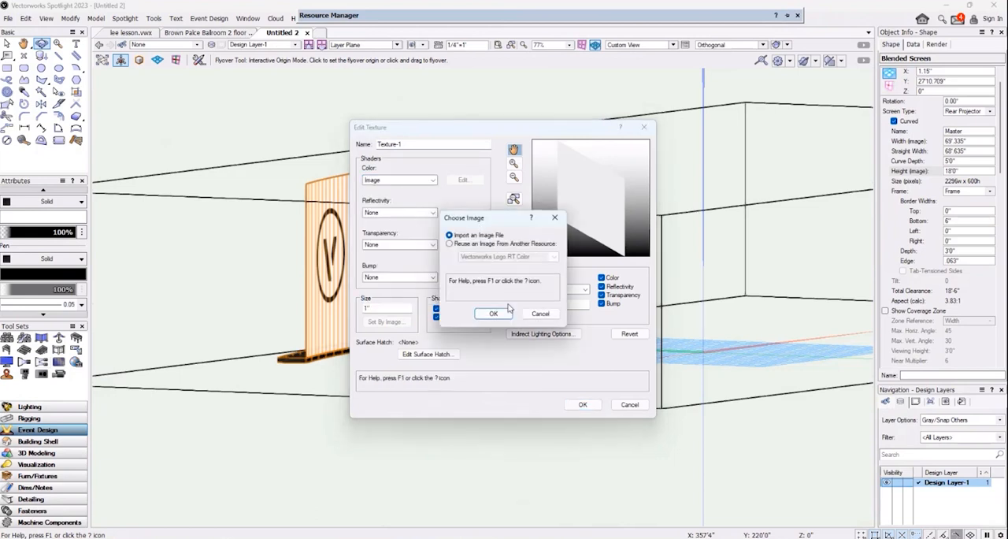
click(503, 316)
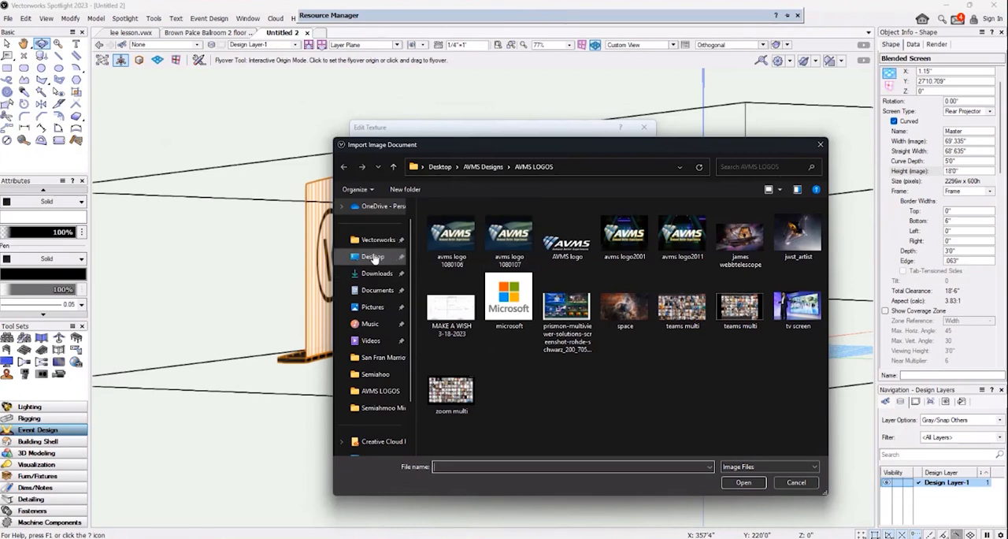
click(483, 167)
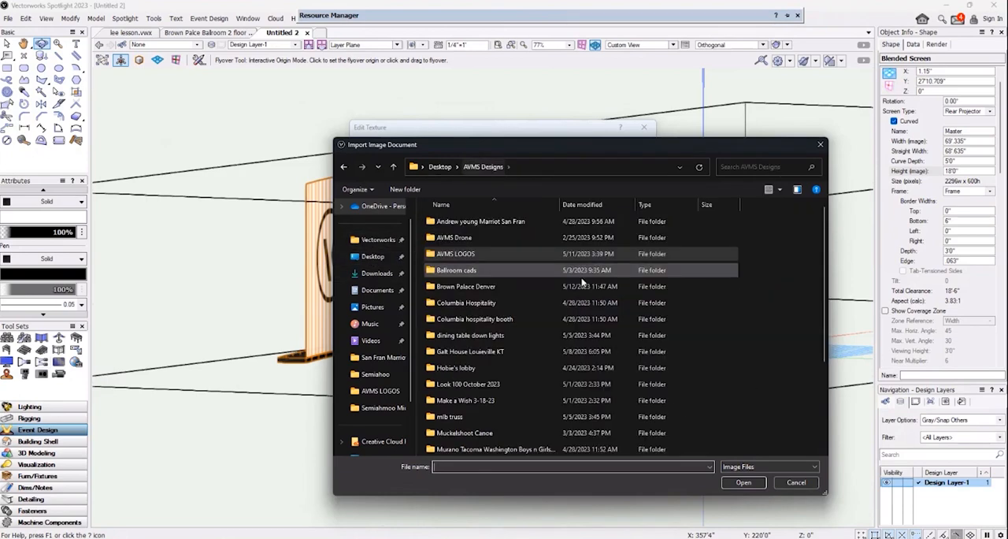
scroll(499, 351, down, 1)
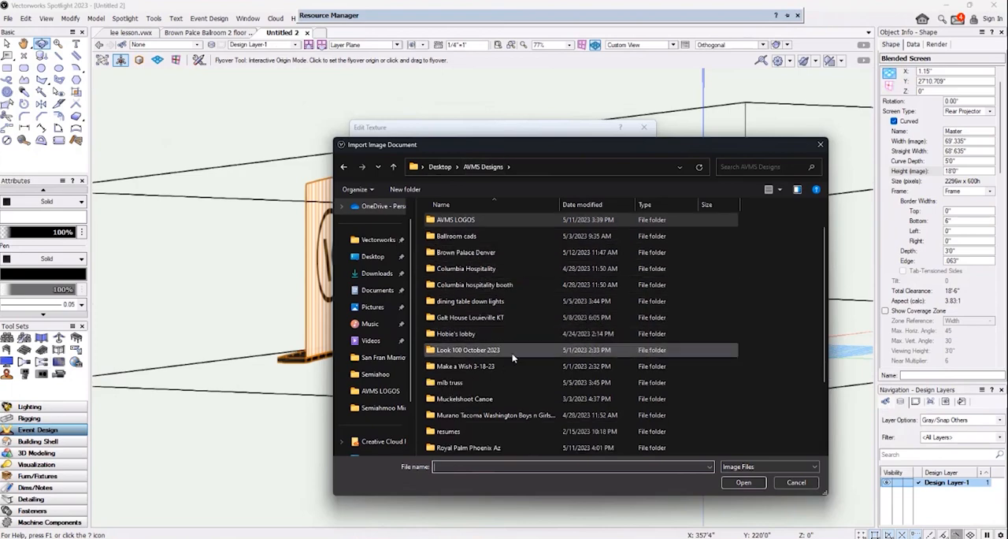
double_click(488, 366)
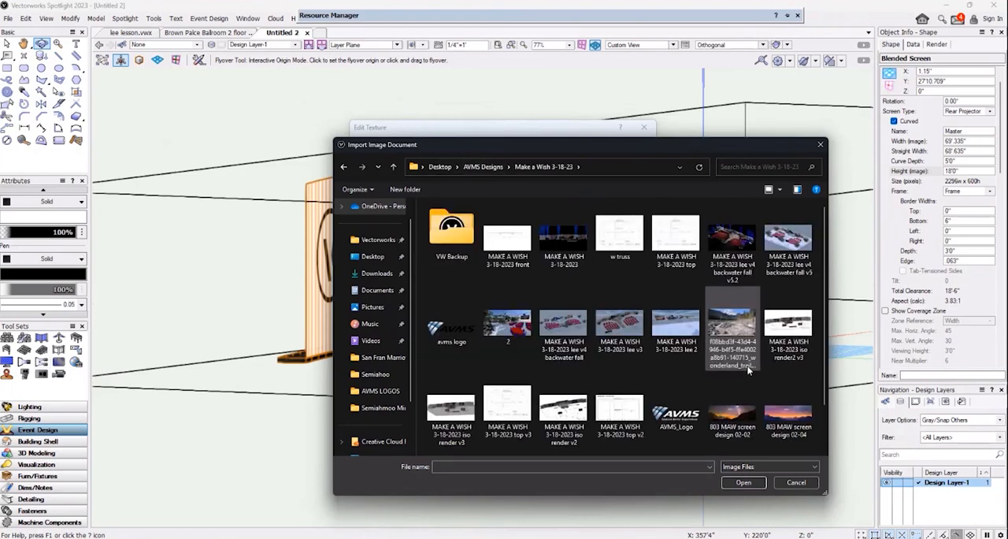
click(735, 324)
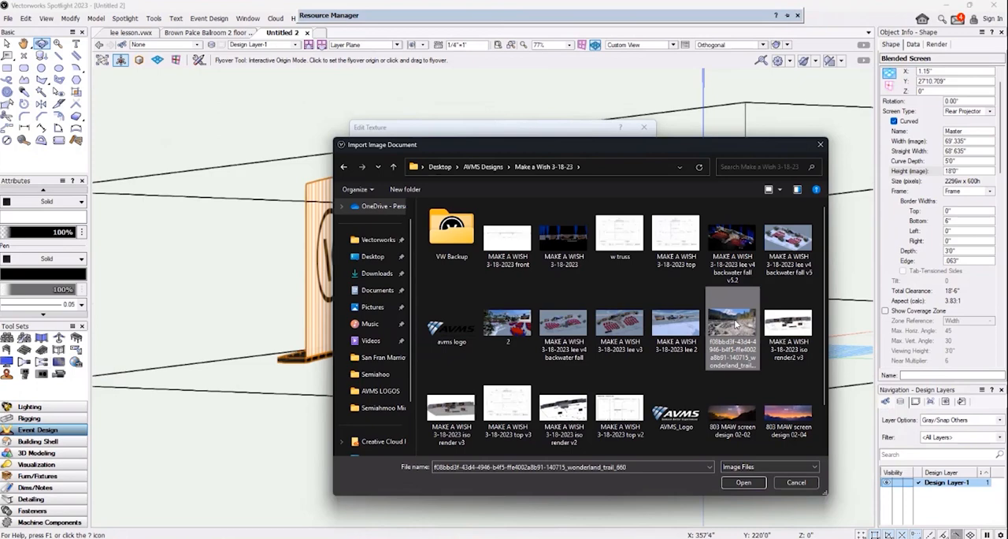
click(742, 482)
click(538, 367)
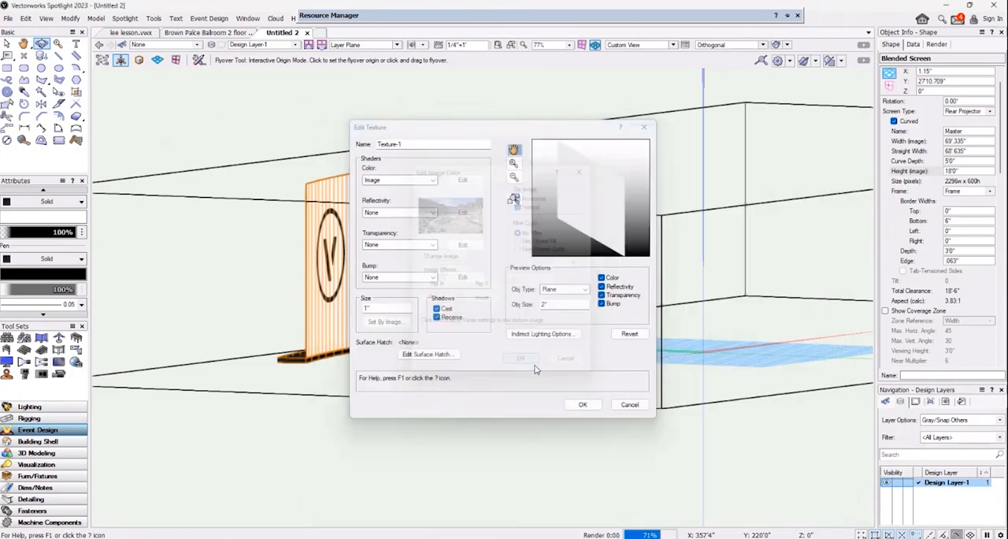
click(580, 405)
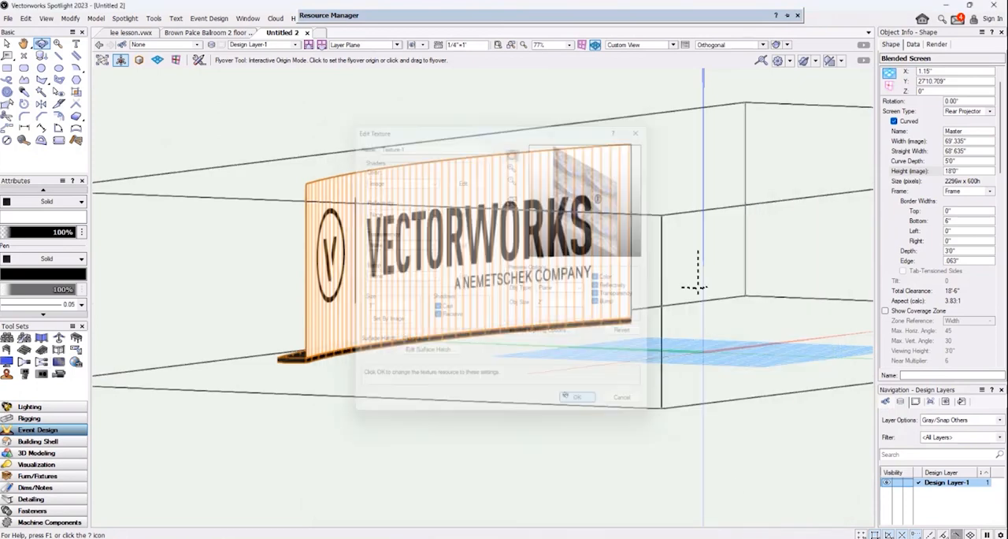
Assign Texture-1 from the Untitled 2 file as the blended screen's image.
scroll(942, 290, down, 5)
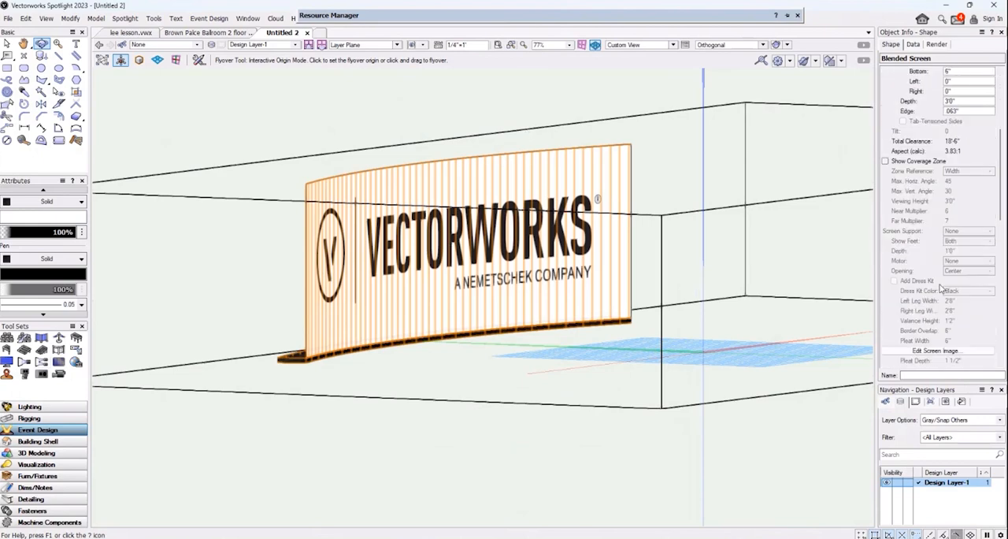
click(938, 260)
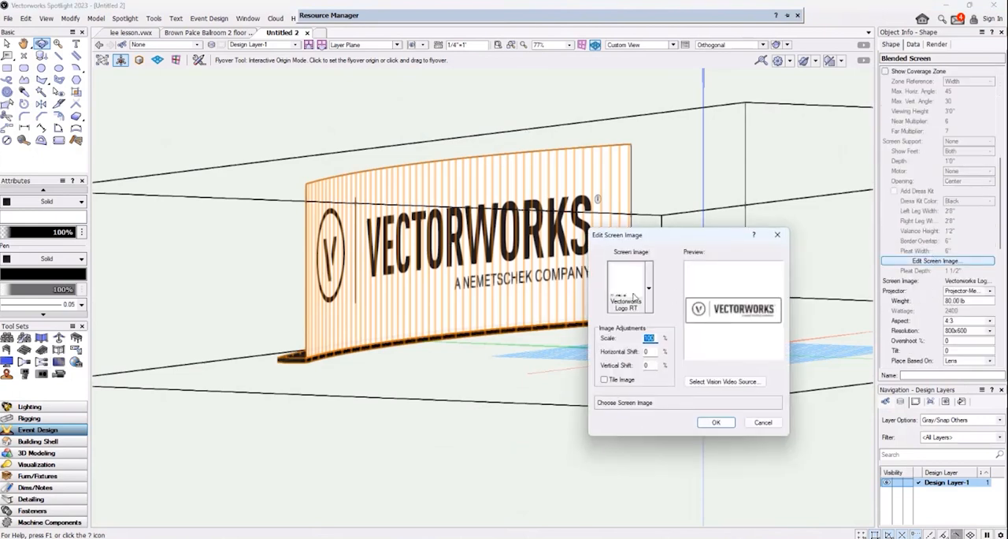
click(649, 290)
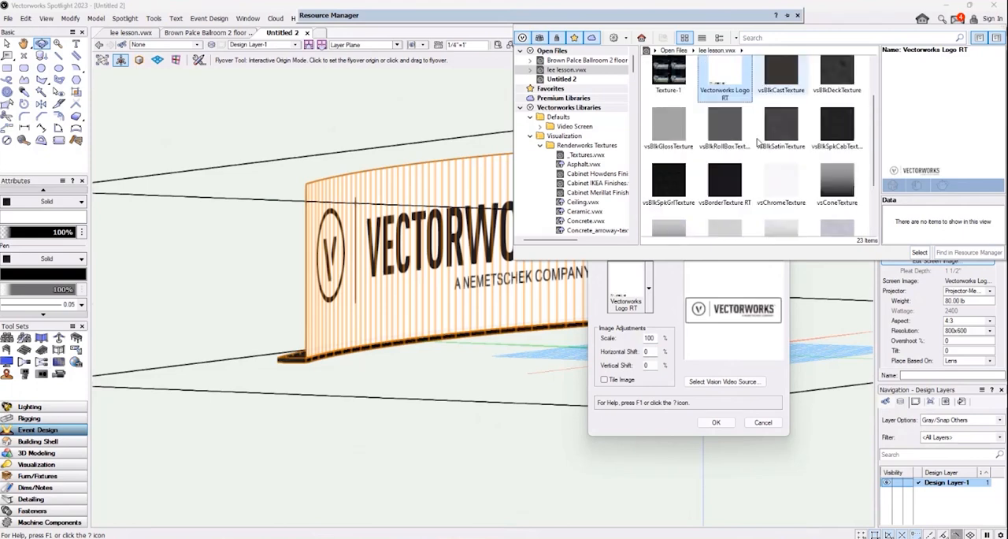
click(571, 79)
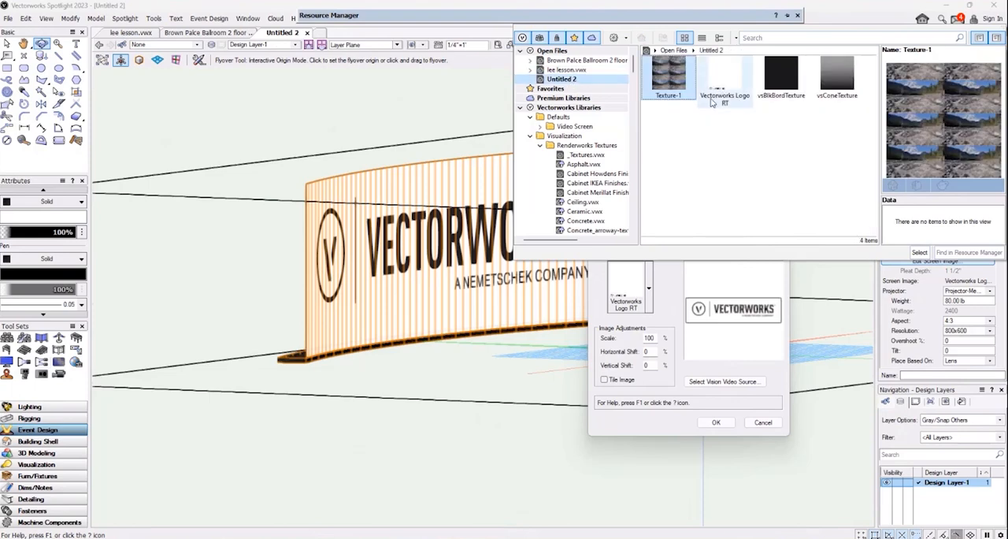
click(919, 252)
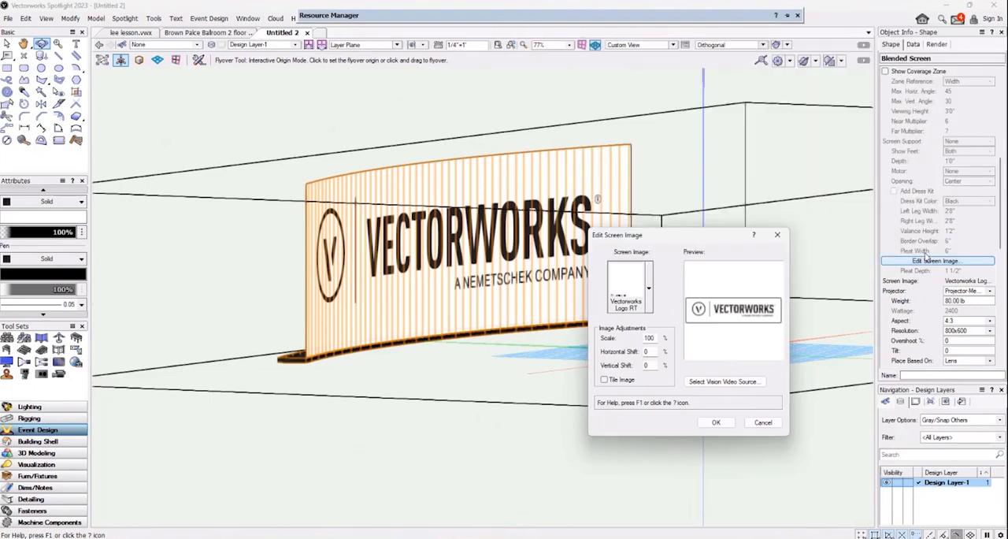
click(650, 289)
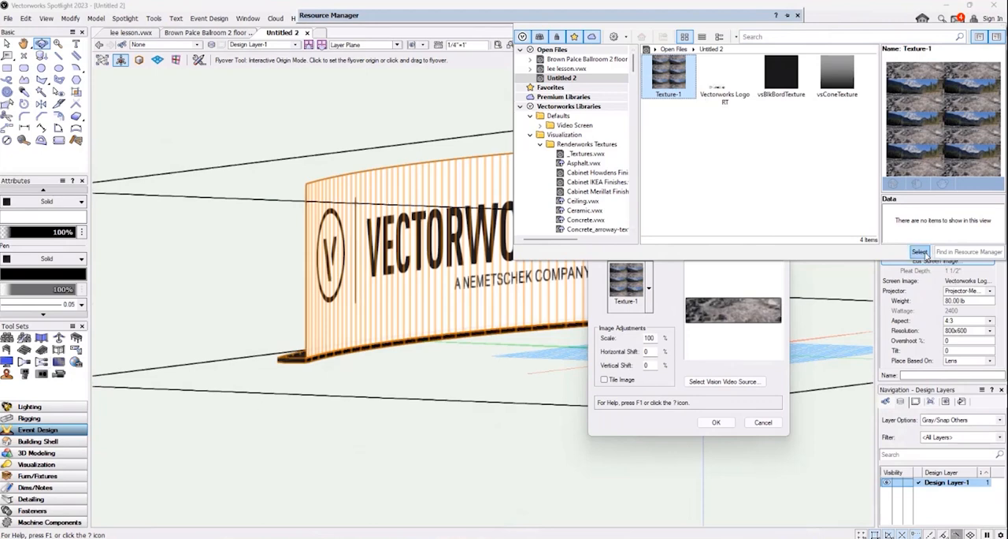
click(923, 253)
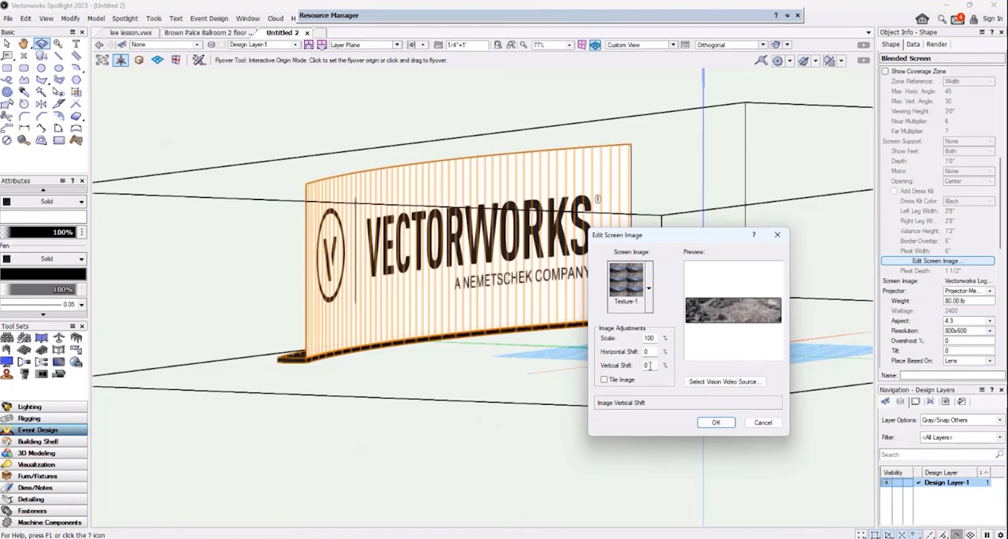
Try a vertical shift of -100%, then -150%, for the screen image and apply the image to the blended screen.
text(-100)
double_click(652, 364)
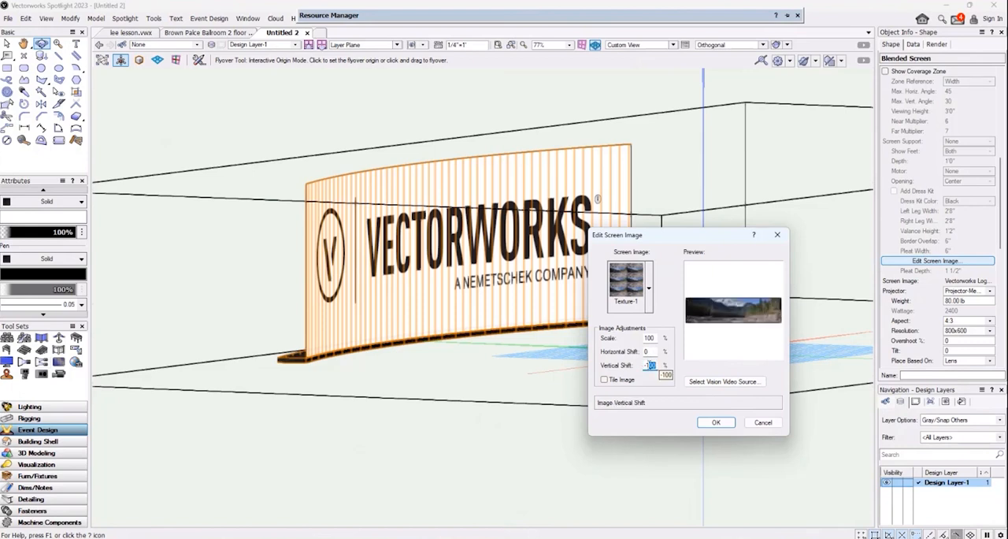
text(15)
key(Return)
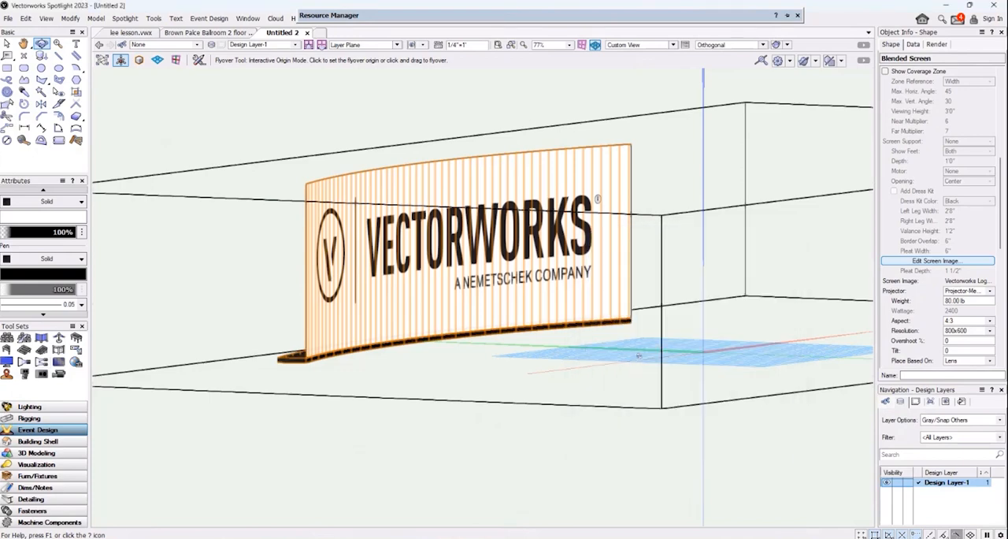
Try vertical shifts of -125% and -120% for the blended screen's image.
click(954, 261)
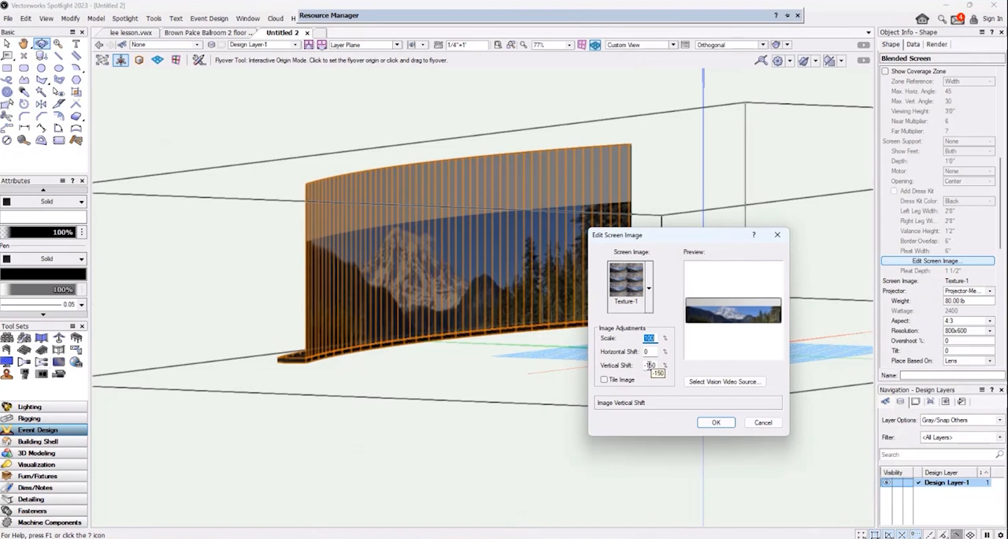
drag(648, 365, 660, 367)
text(125)
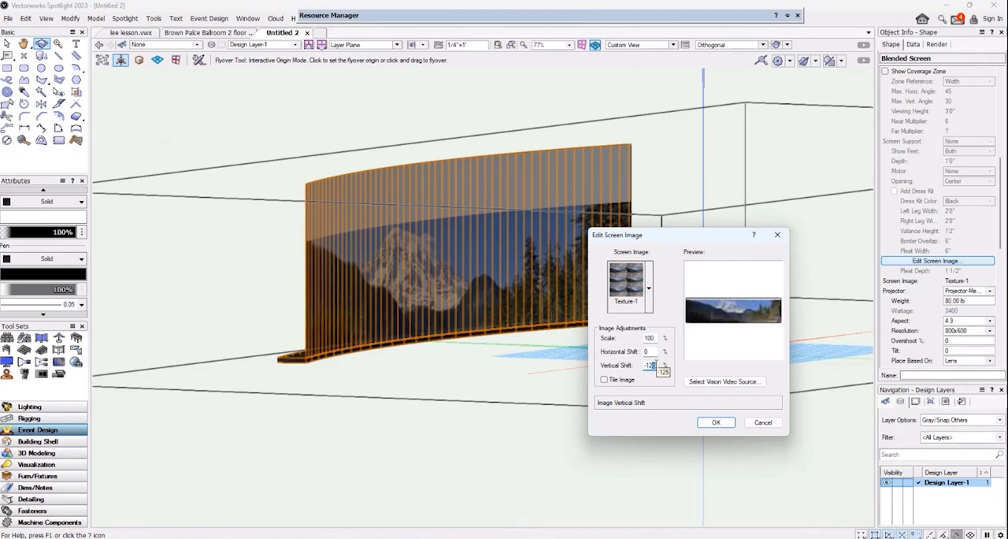
text(0)
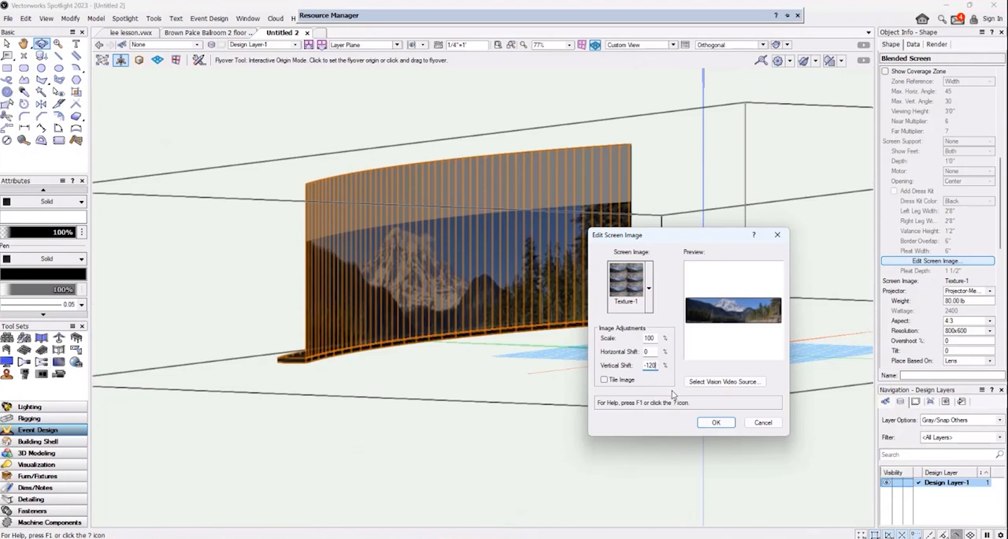
click(716, 423)
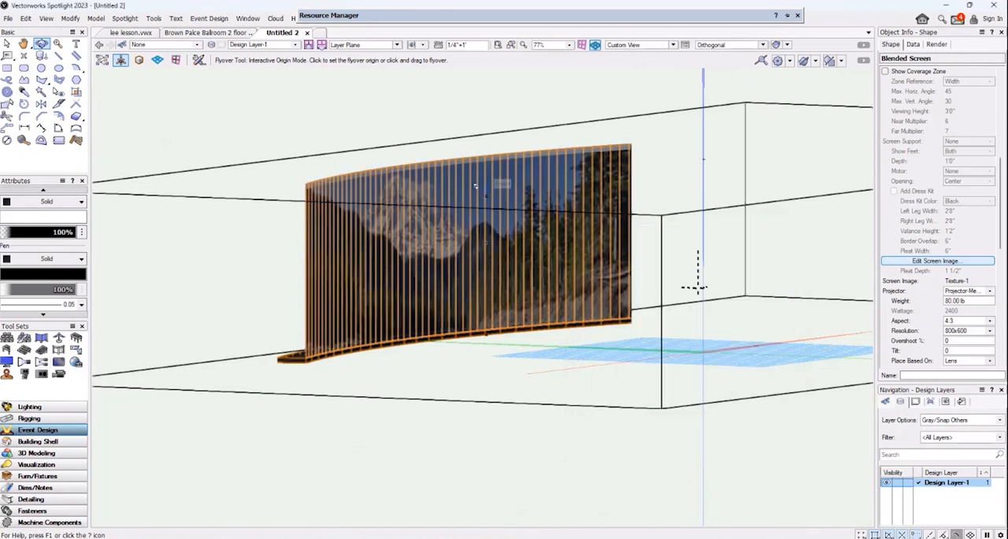
Set the vertical shift of the blended screen's image to -115%.
click(918, 260)
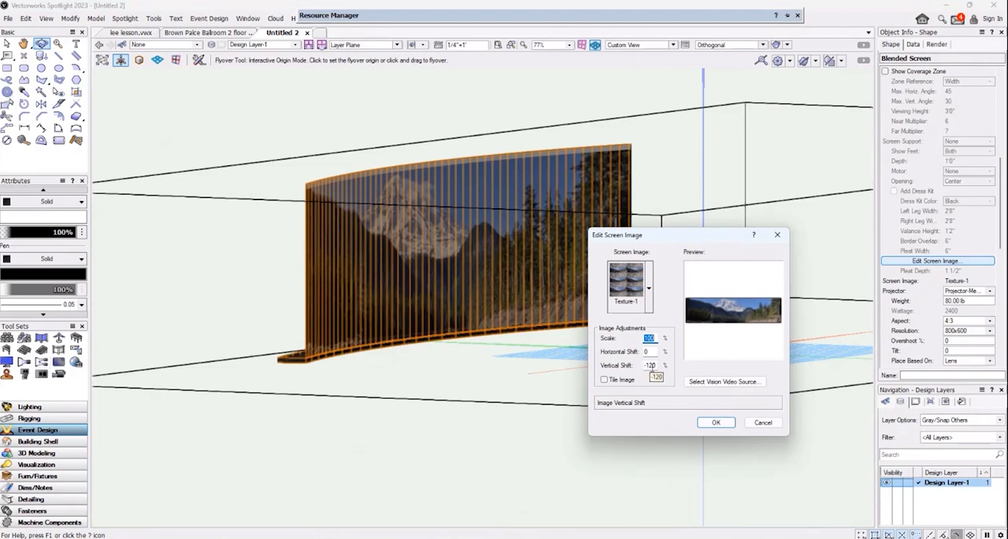
drag(650, 366, 665, 368)
text(15)
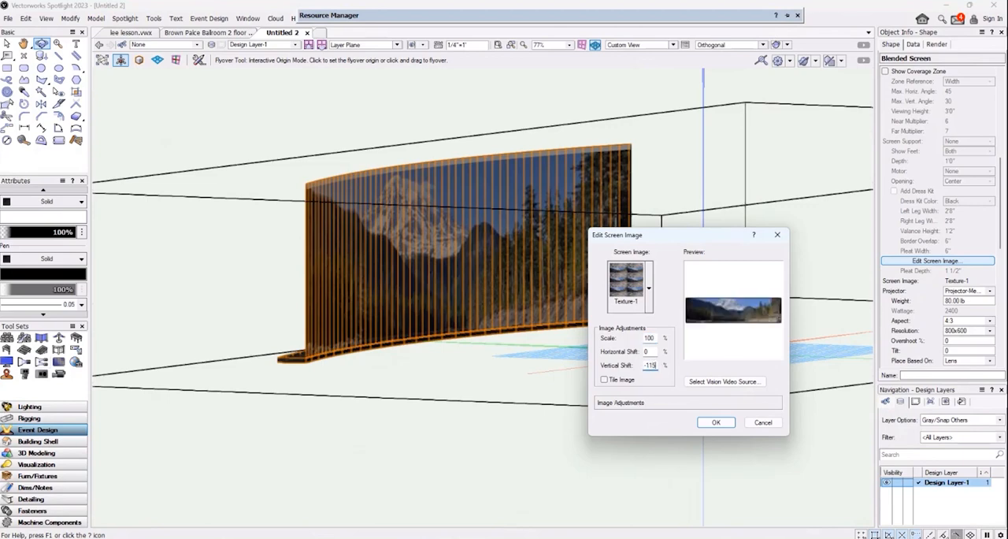
key(Return)
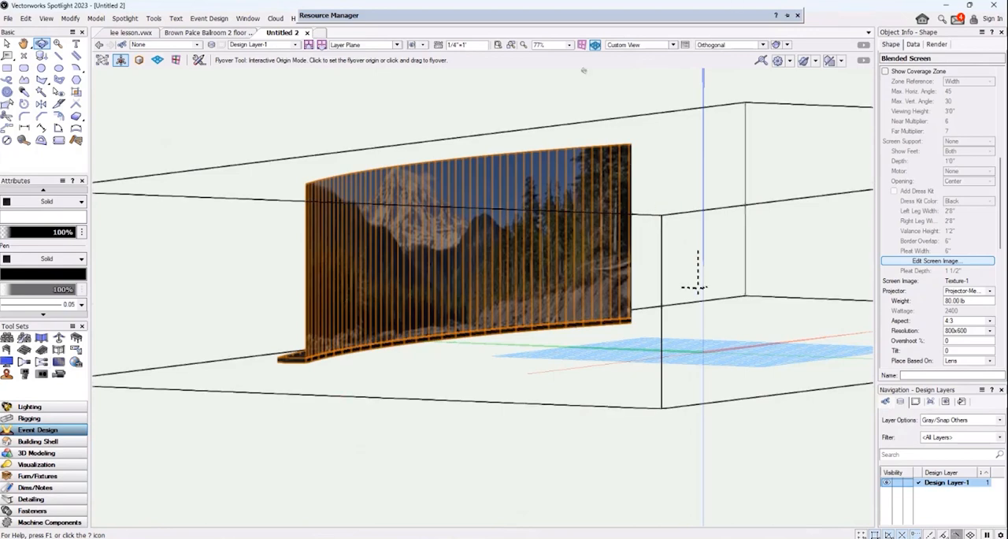
In Top/Plan view, insert an unrotated video screen just in front of the left half of the blended screen.
click(673, 45)
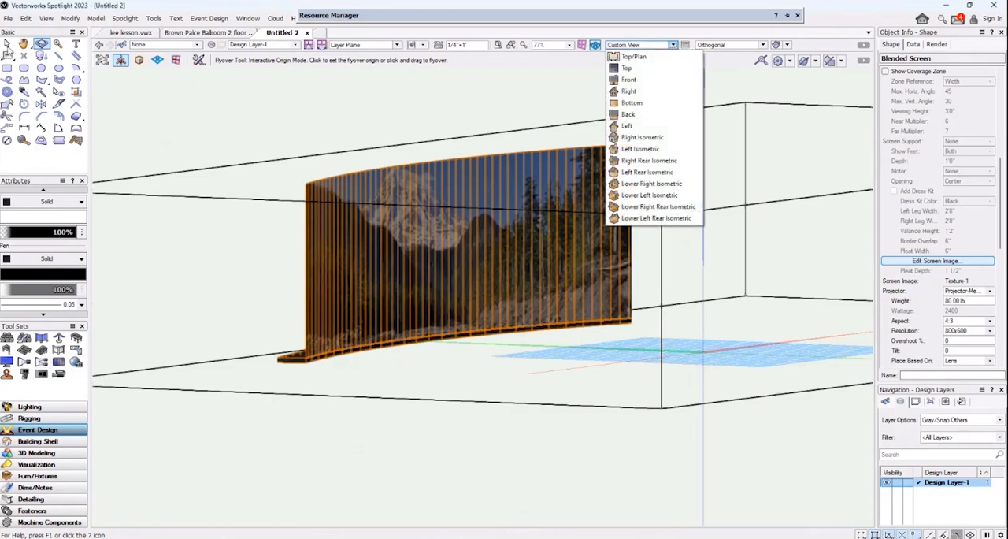
click(63, 71)
drag(660, 346, 485, 422)
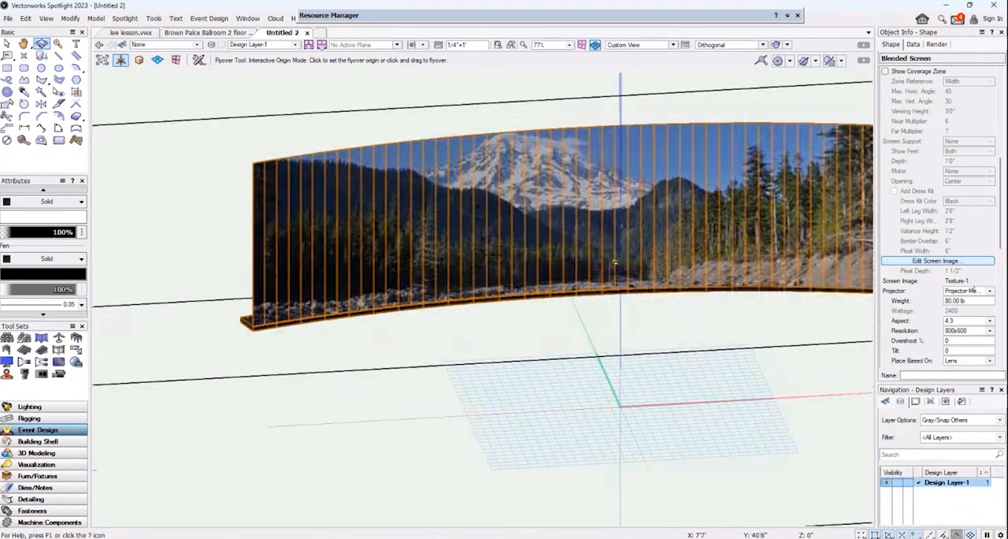
click(652, 45)
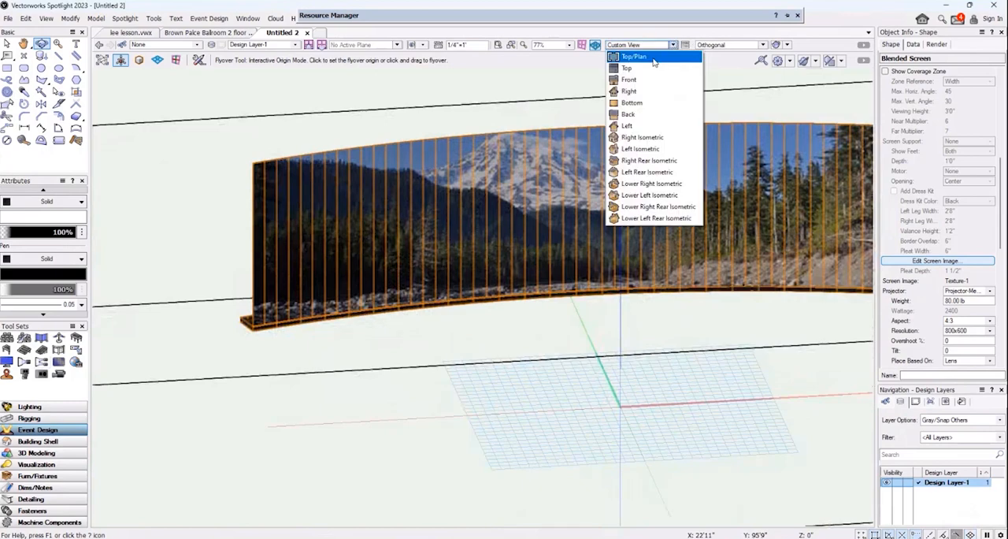
click(635, 56)
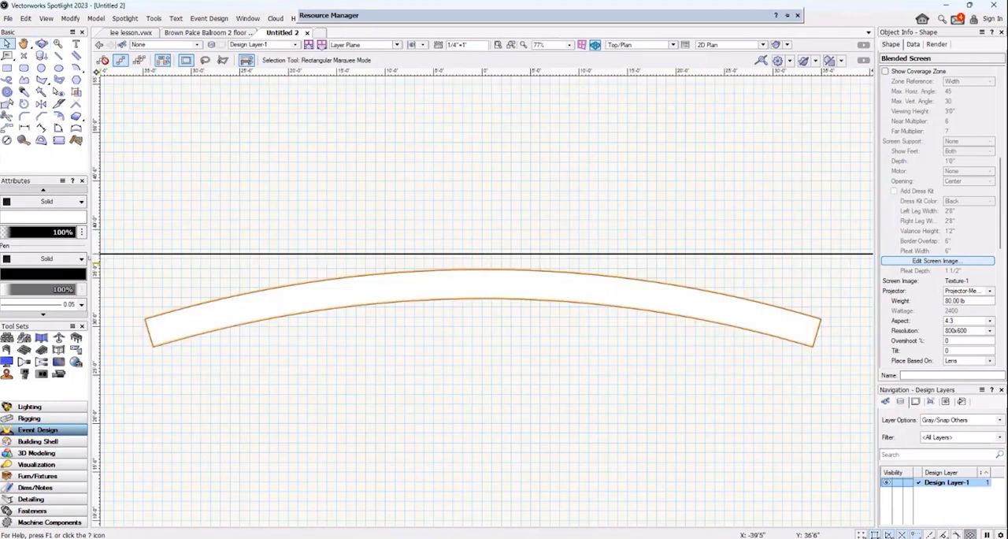
click(23, 360)
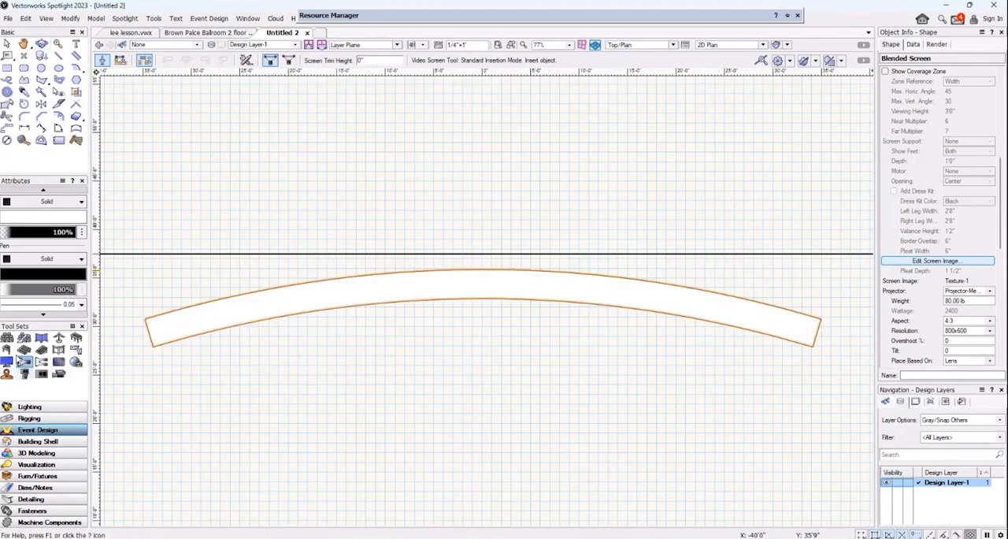
click(262, 339)
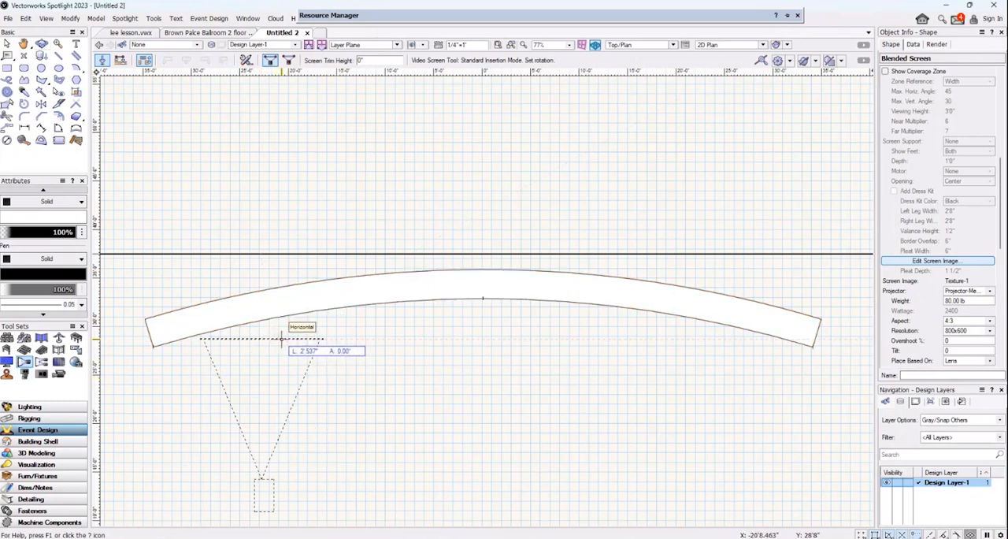
click(283, 339)
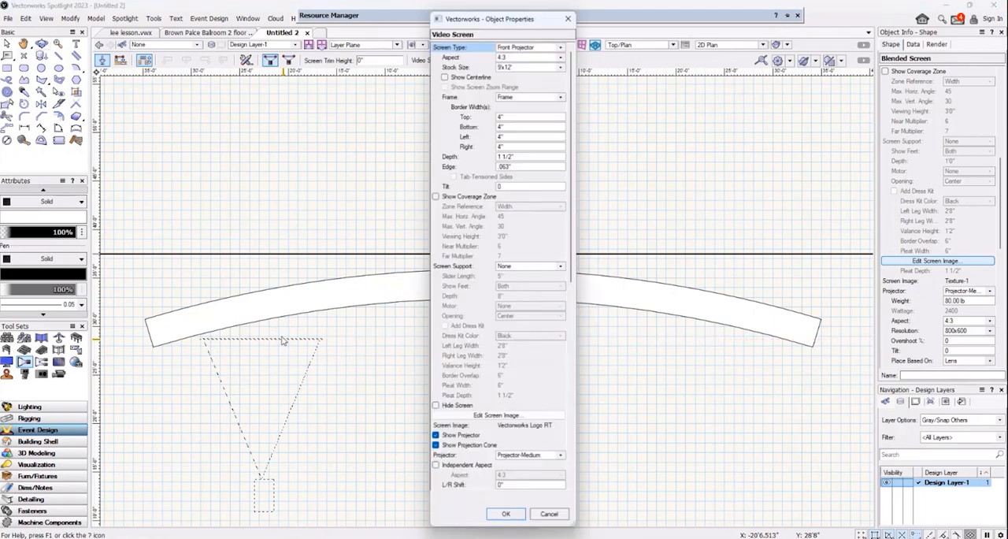
Give the new video screen a 16:9 aspect and the 11'3"x20' stock size.
click(560, 66)
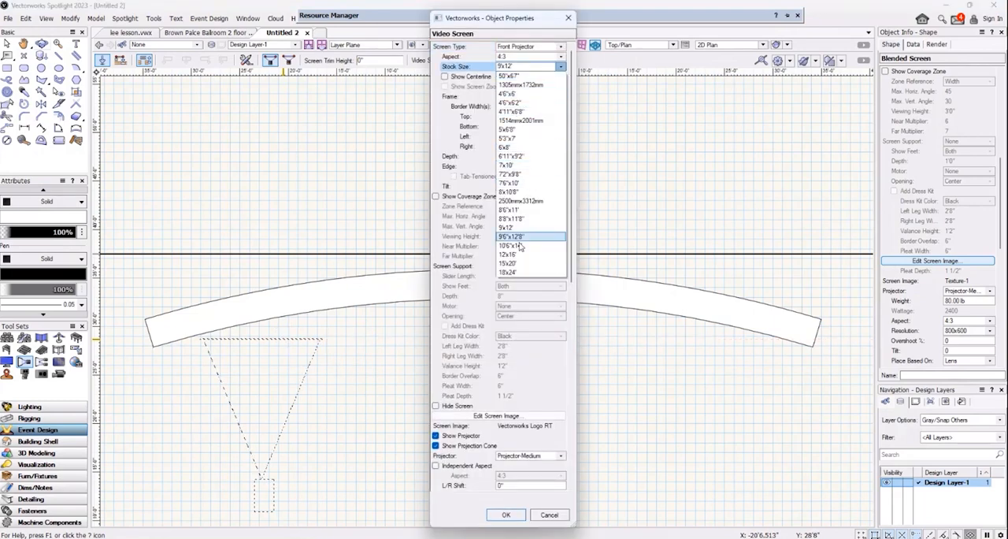
click(521, 59)
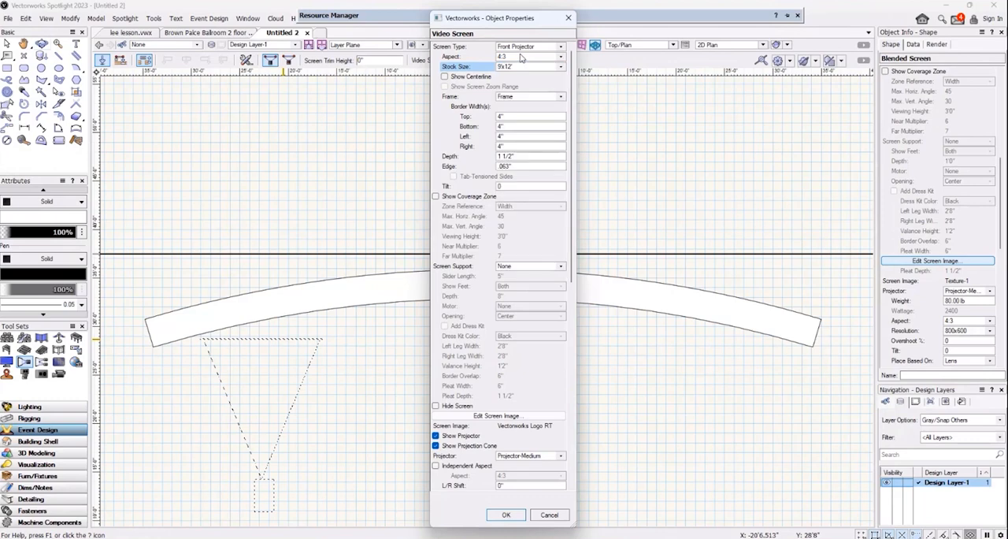
click(559, 57)
click(526, 86)
click(560, 66)
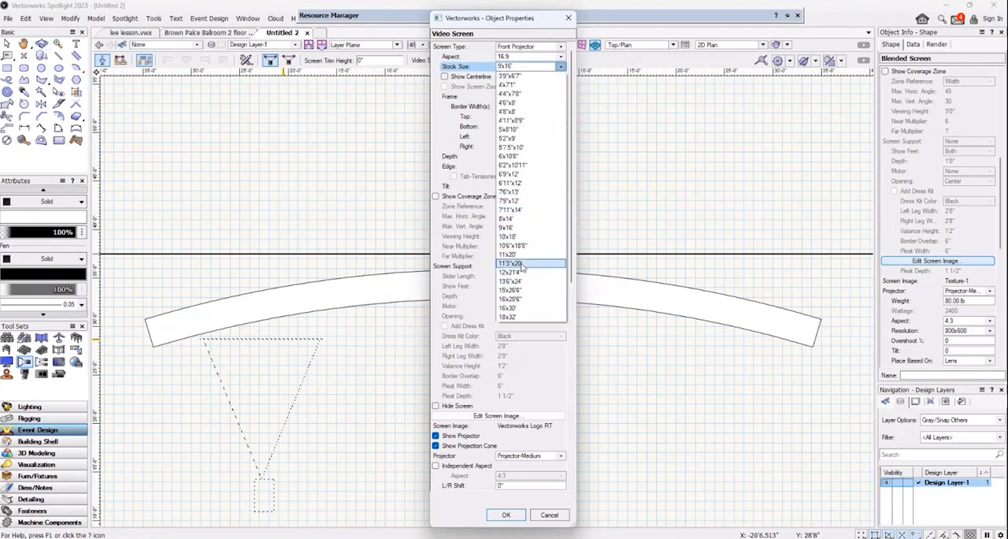
click(521, 267)
Set the video screen to No Frame and turn off display of its projector and projection cone.
click(544, 96)
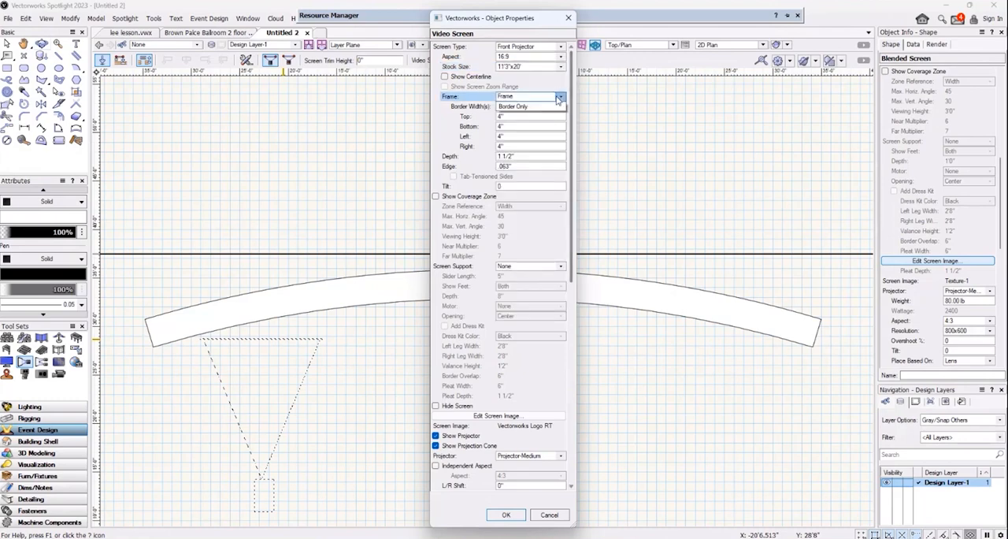
click(528, 106)
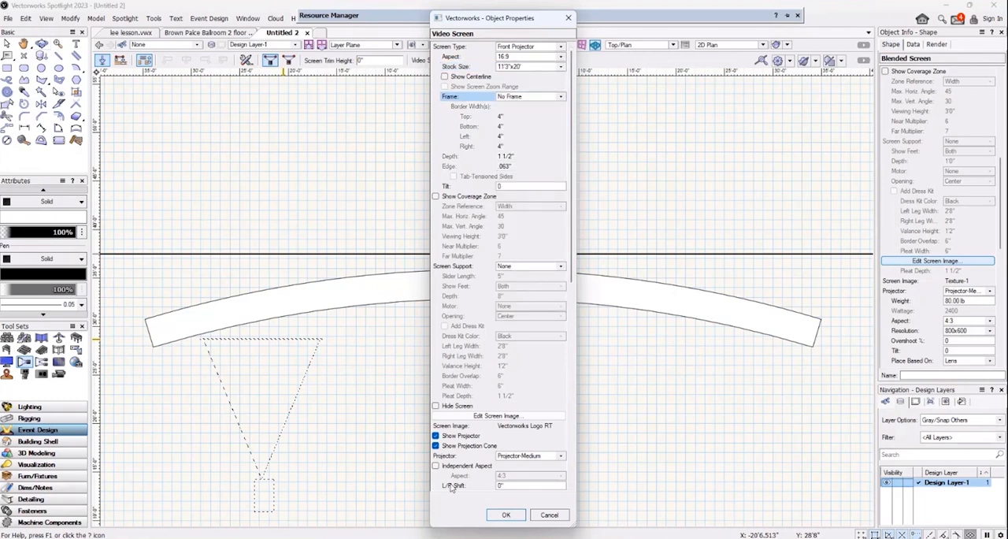
scroll(439, 378, down, 1)
click(436, 396)
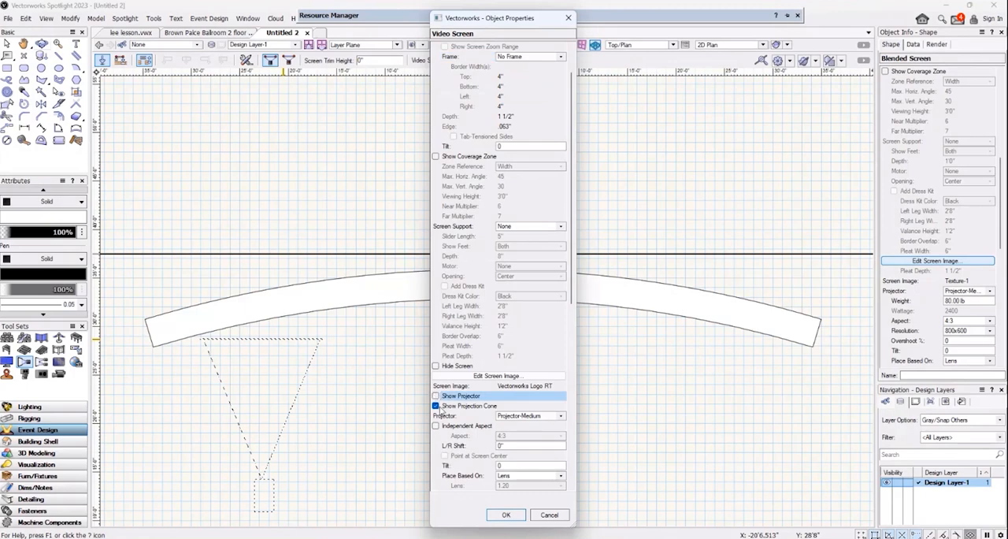
click(435, 406)
Assign Texture-1 from lee lesson.vwx as the video screen's image, replacing the existing texture of that name, and finish creating the screen.
click(473, 377)
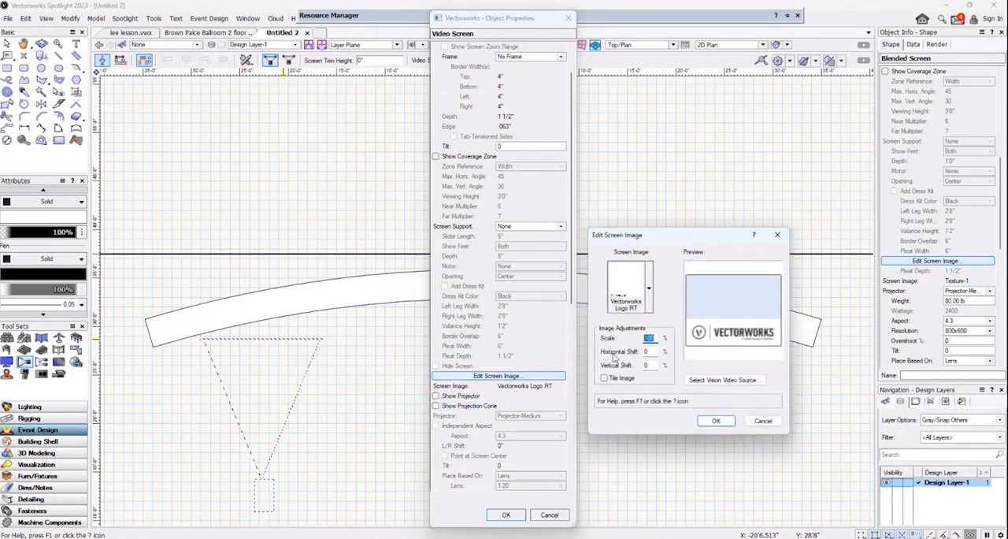
click(649, 290)
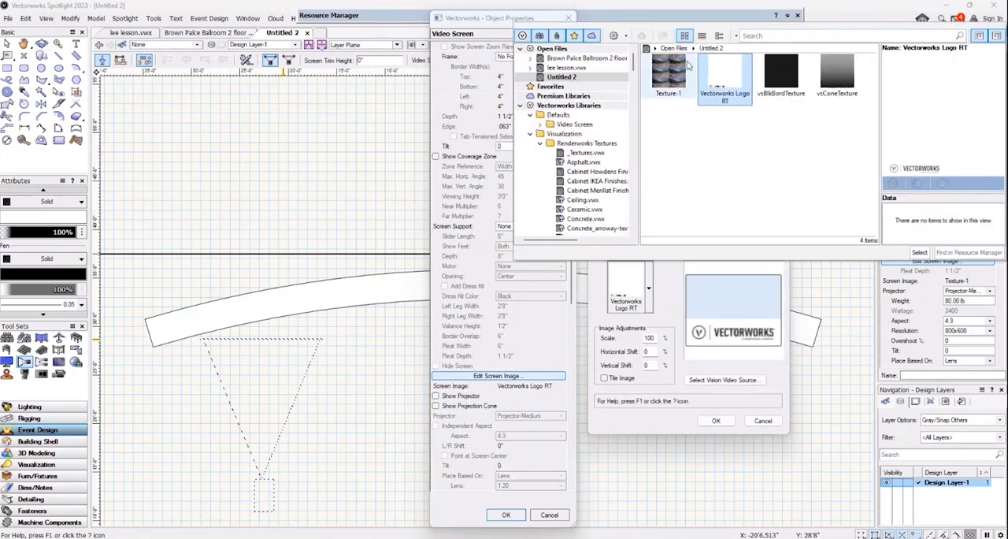
click(578, 69)
click(669, 128)
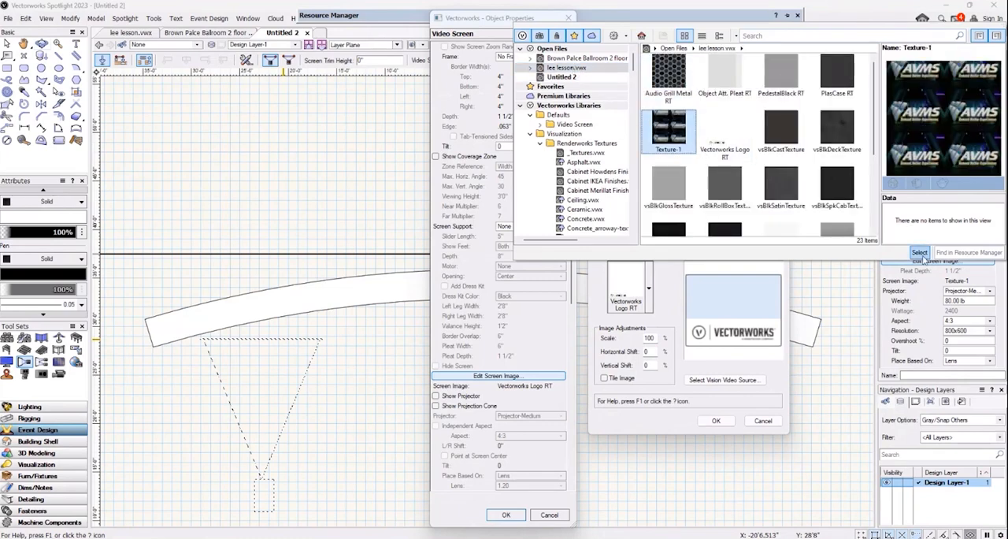
click(919, 253)
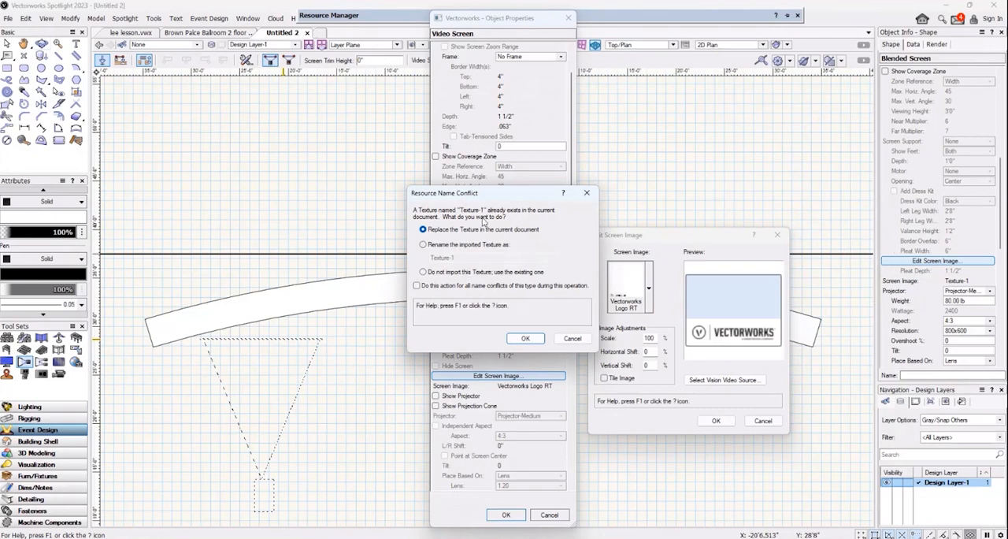
click(523, 339)
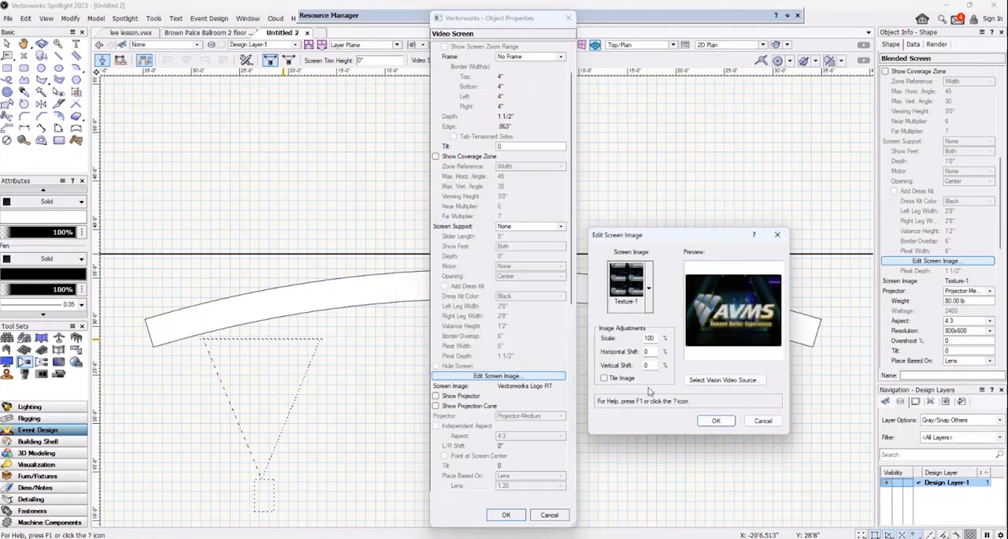
click(715, 420)
click(506, 515)
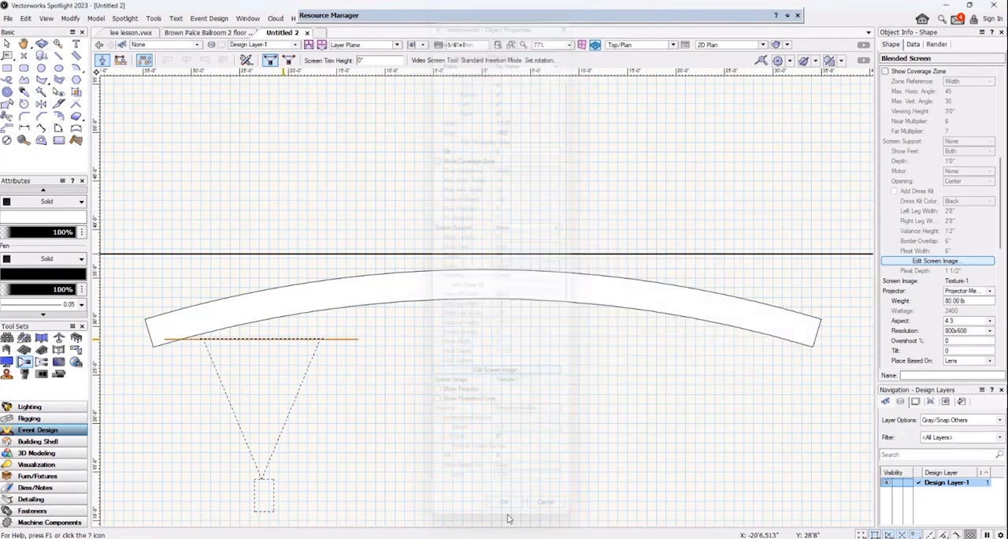
Undock the Object Info Shape pane as a separate floating palette.
right_click(975, 126)
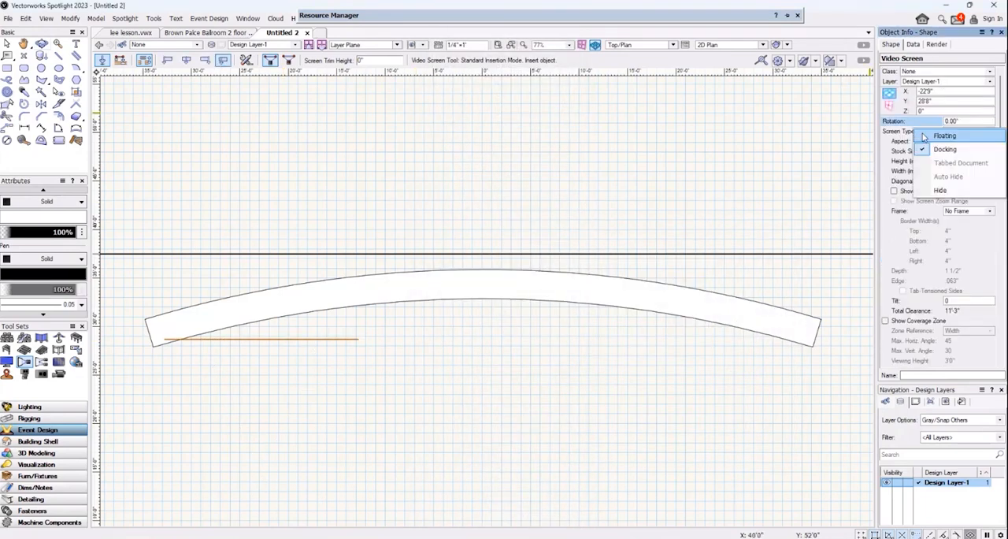
click(967, 134)
click(709, 138)
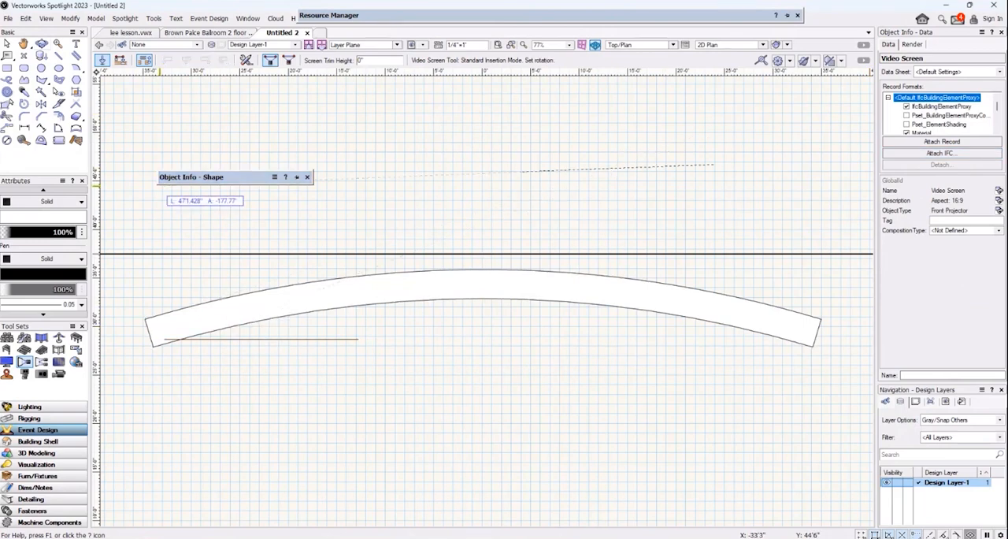
Select the new video screen and look through its remaining docked object properties.
click(7, 44)
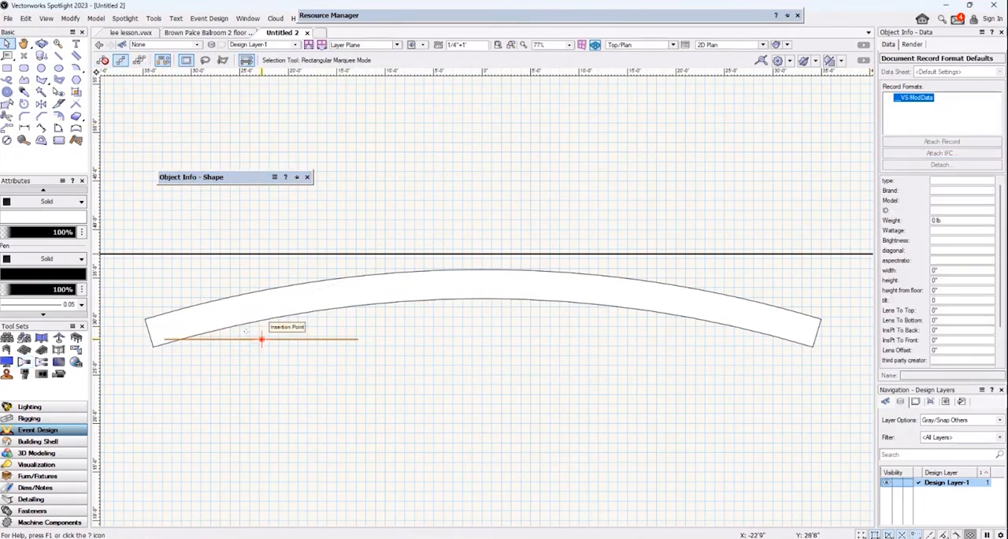
click(262, 339)
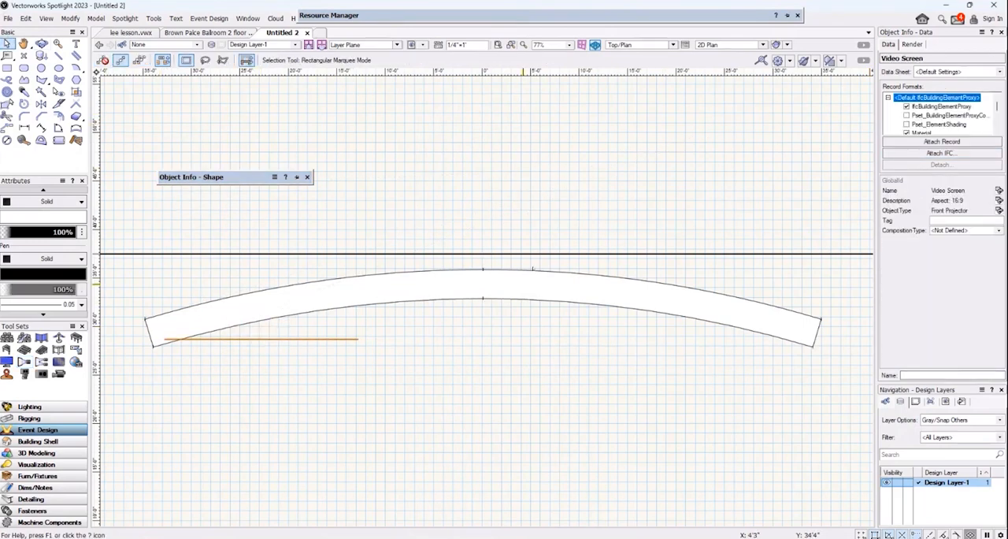
click(896, 47)
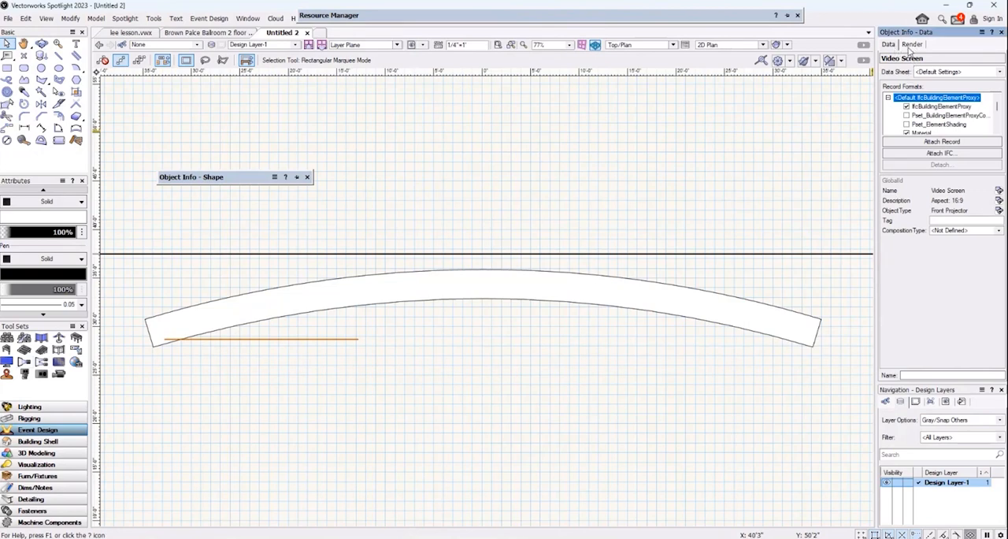
click(910, 46)
click(895, 47)
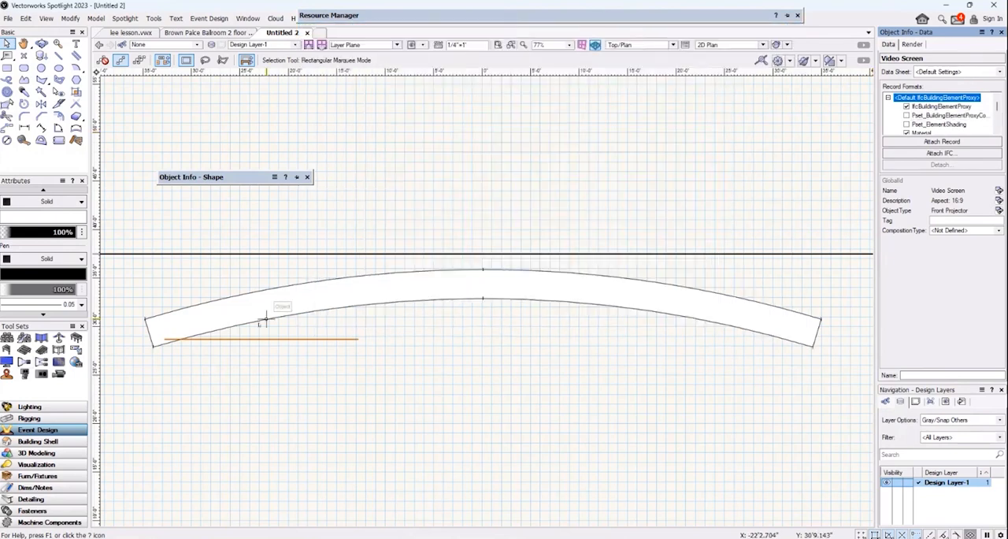
Select the blended screen in a 3D view and switch its data sheet to Simplified Blended Screen.
click(41, 44)
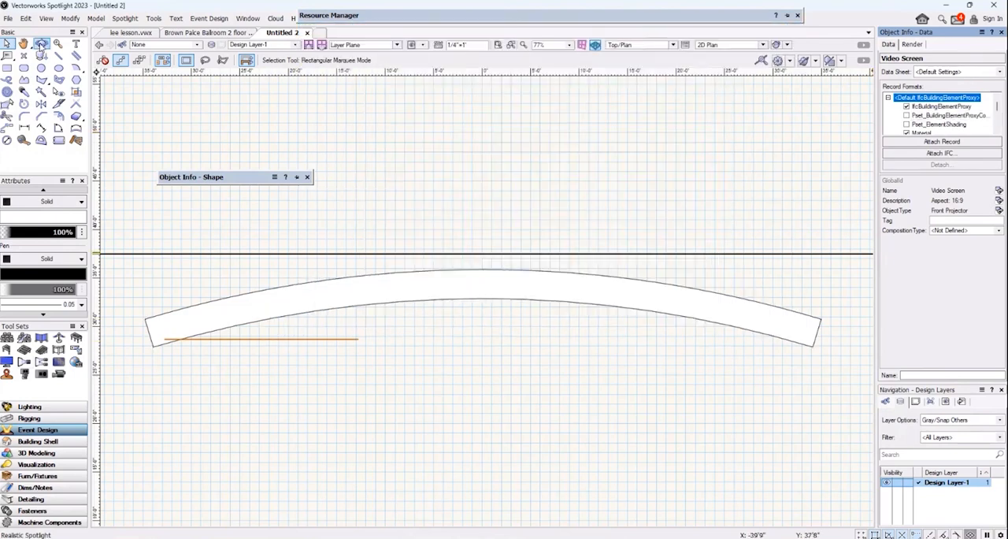
drag(372, 419, 374, 424)
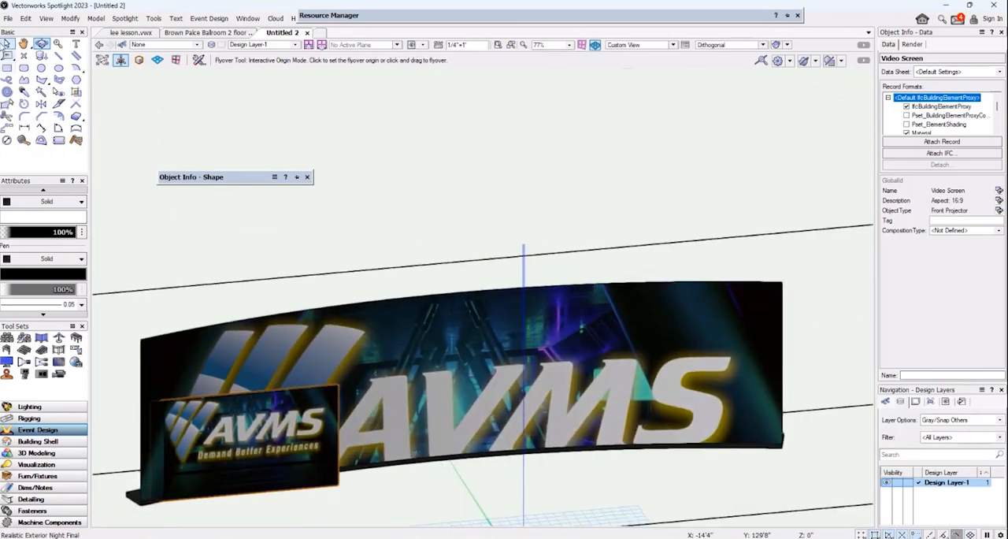
click(6, 44)
click(410, 305)
click(468, 294)
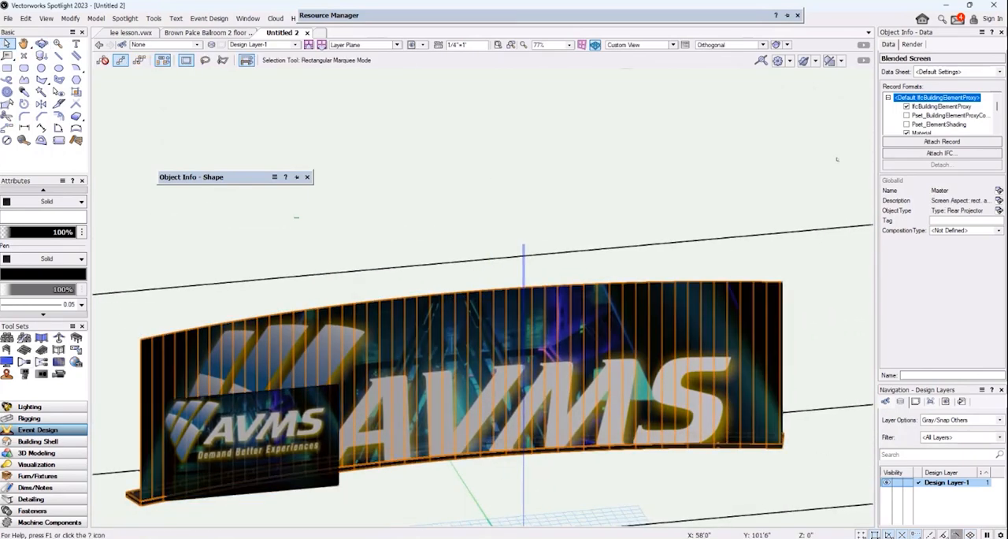
click(913, 45)
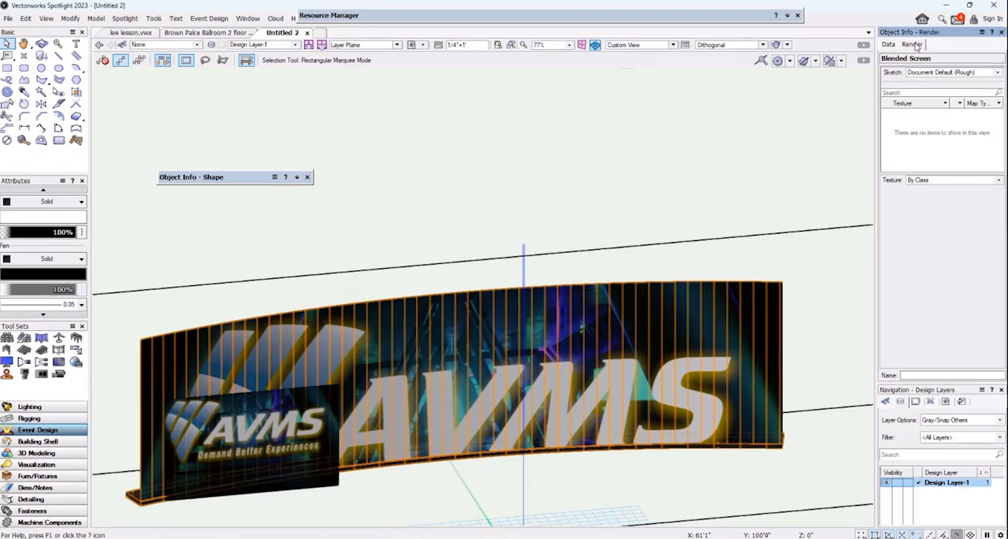
click(890, 45)
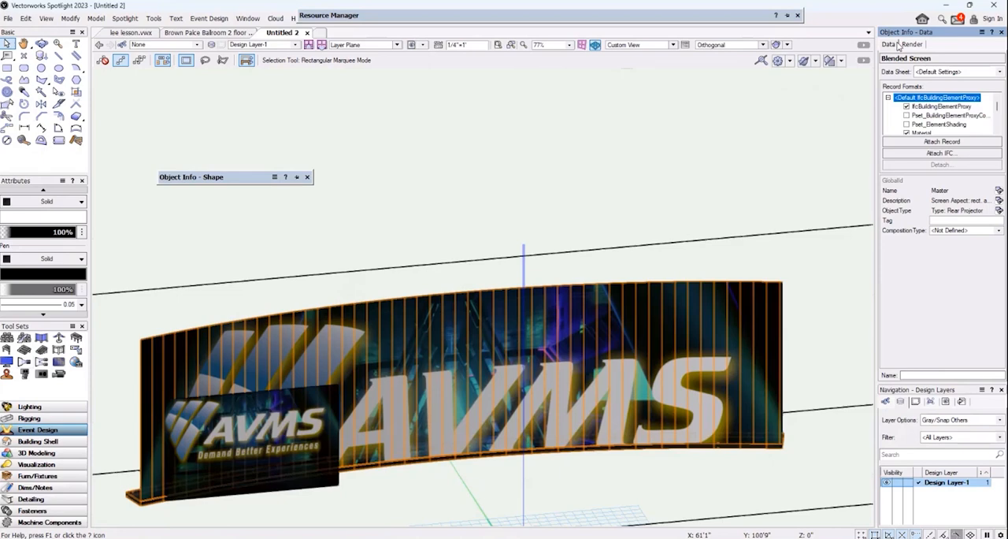
click(952, 72)
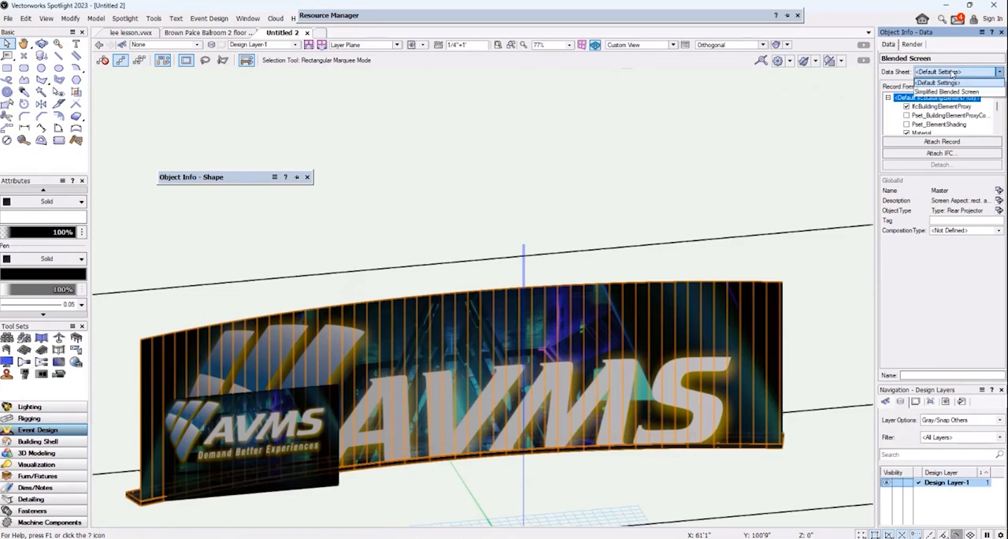
click(944, 91)
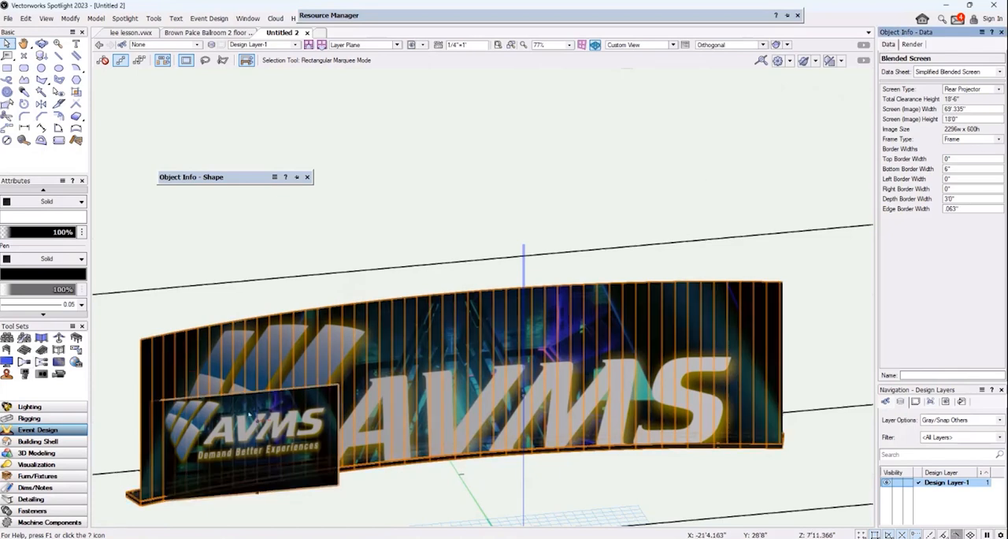
Select the small video screen and hide the Object Info palette.
click(250, 412)
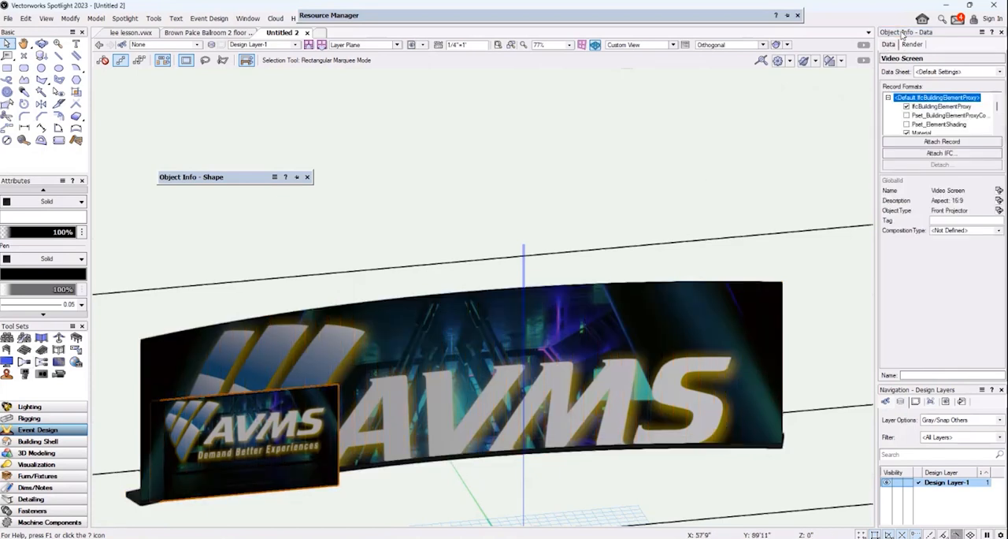
click(251, 19)
mouse_move(268, 33)
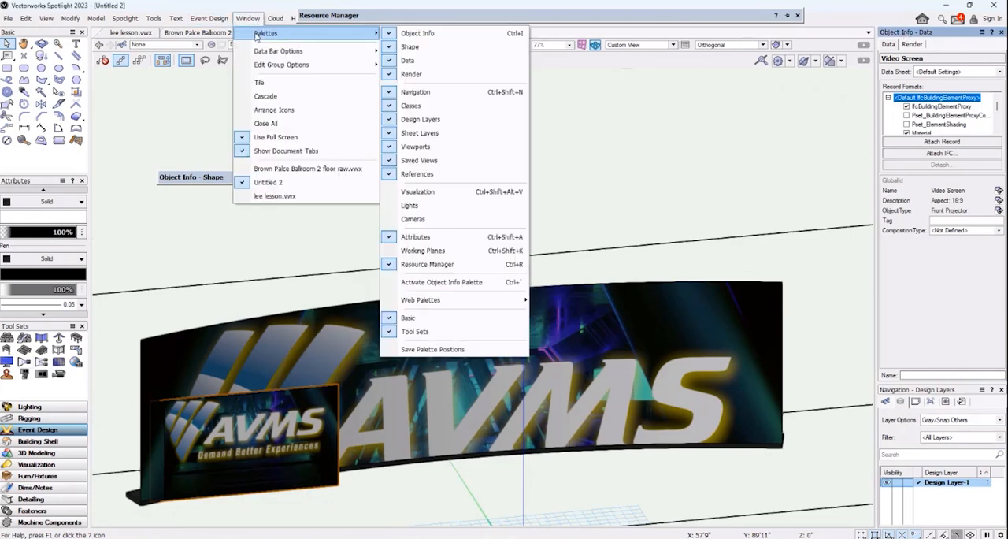
click(460, 34)
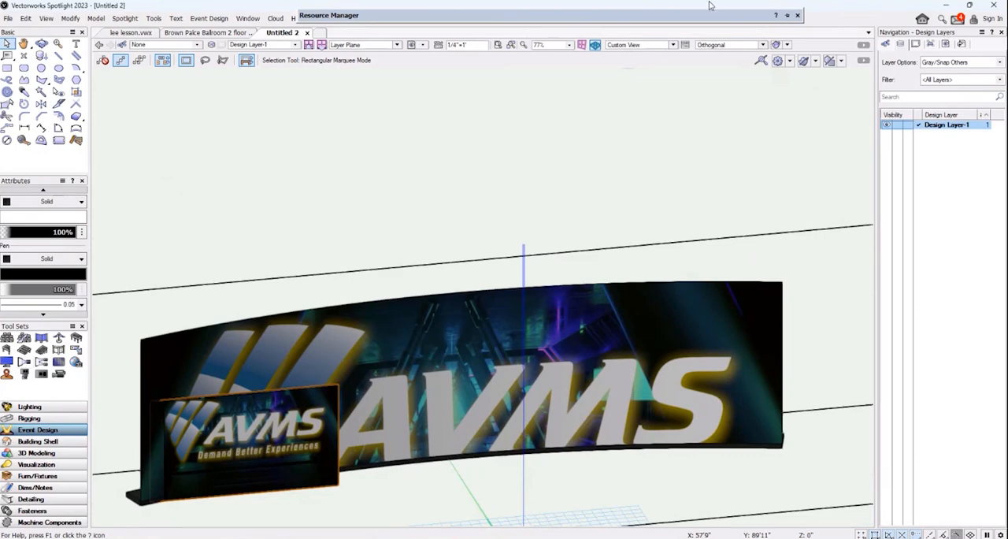
Show the Object Info palette again for the small video screen and check its render and data properties.
click(250, 18)
mouse_move(265, 31)
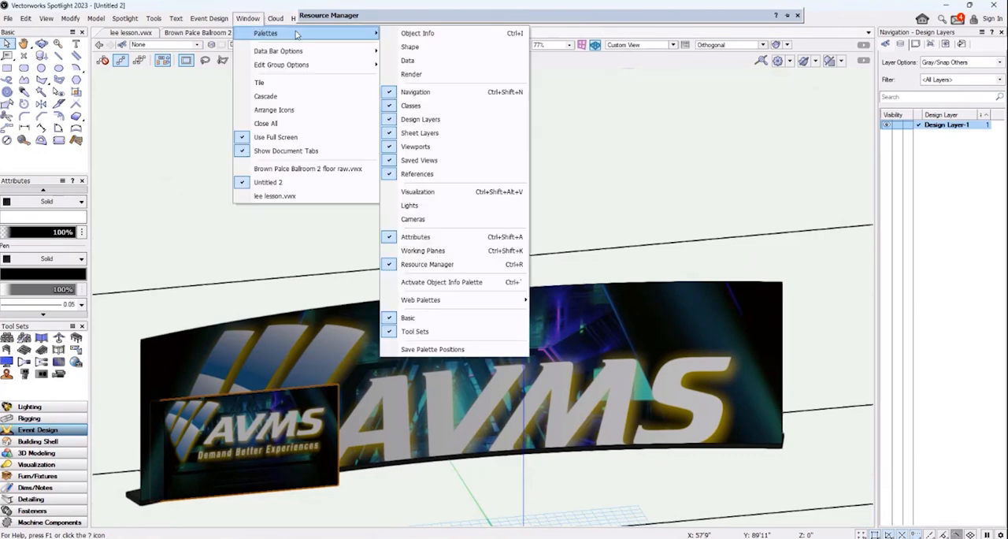
click(460, 34)
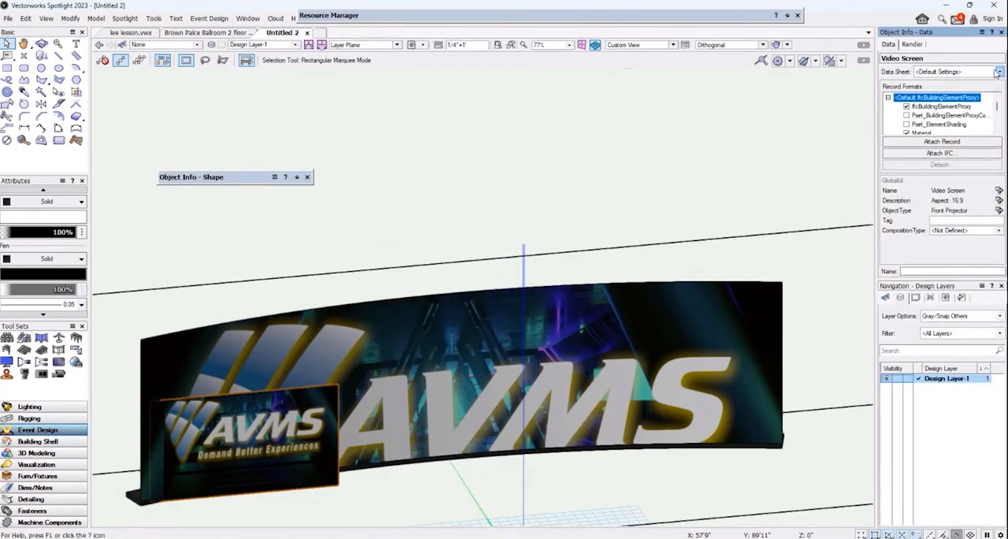
click(913, 45)
click(889, 45)
Enlarge the record list and the Object Info palette, and set the small video screen's data sheet to Simplified Video Screen.
drag(933, 174, 949, 239)
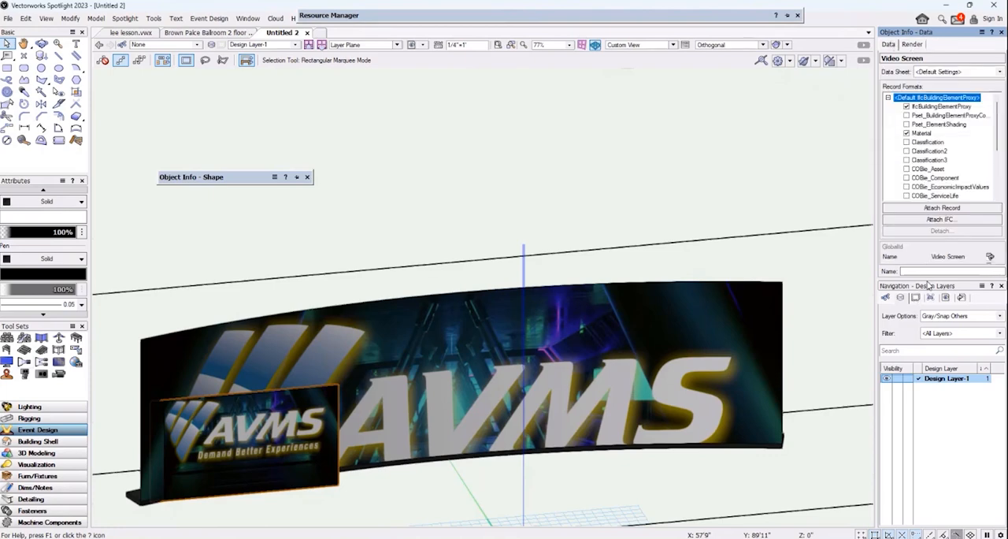
drag(930, 277, 929, 338)
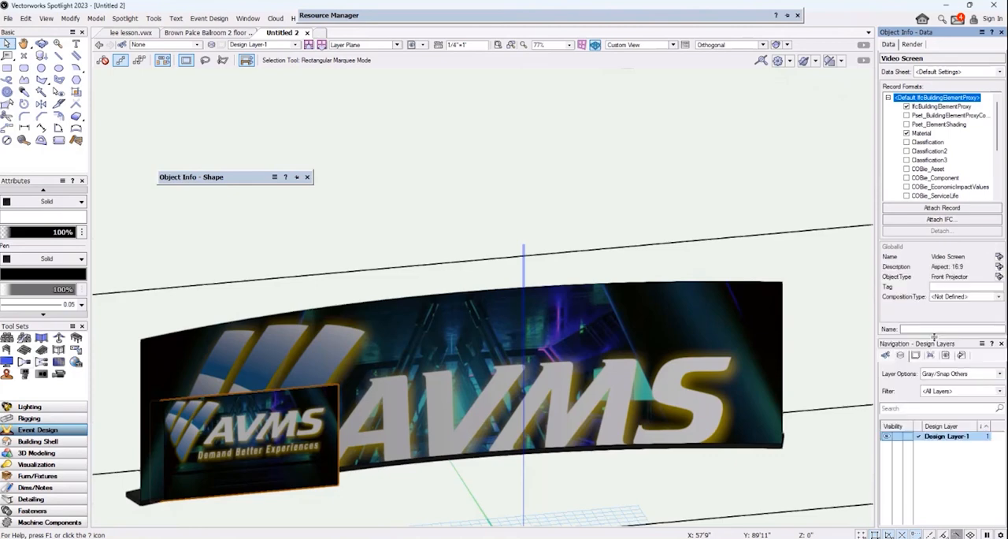
click(983, 72)
click(951, 92)
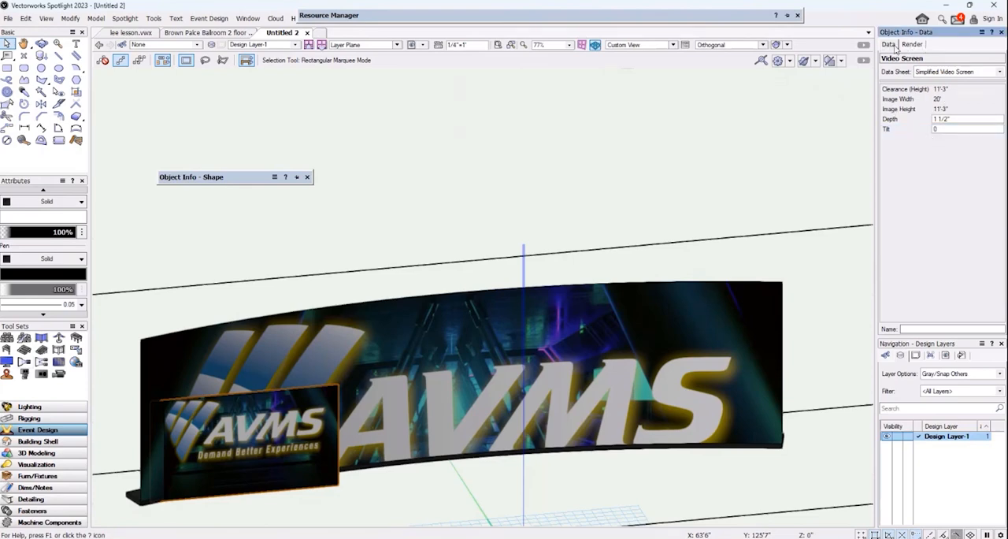
Expand all widget groups in the Object Info palette and hide the palette.
right_click(938, 60)
right_click(943, 47)
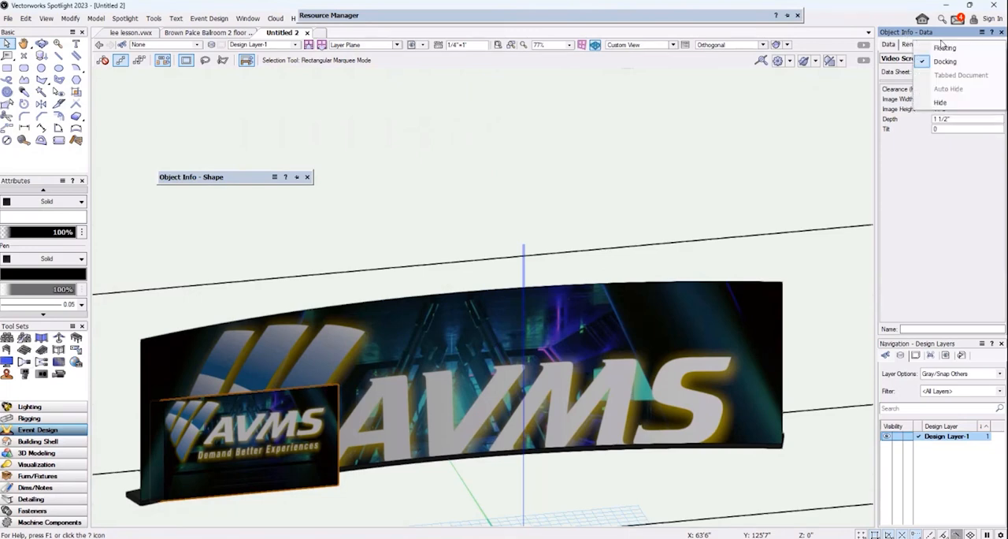
click(947, 35)
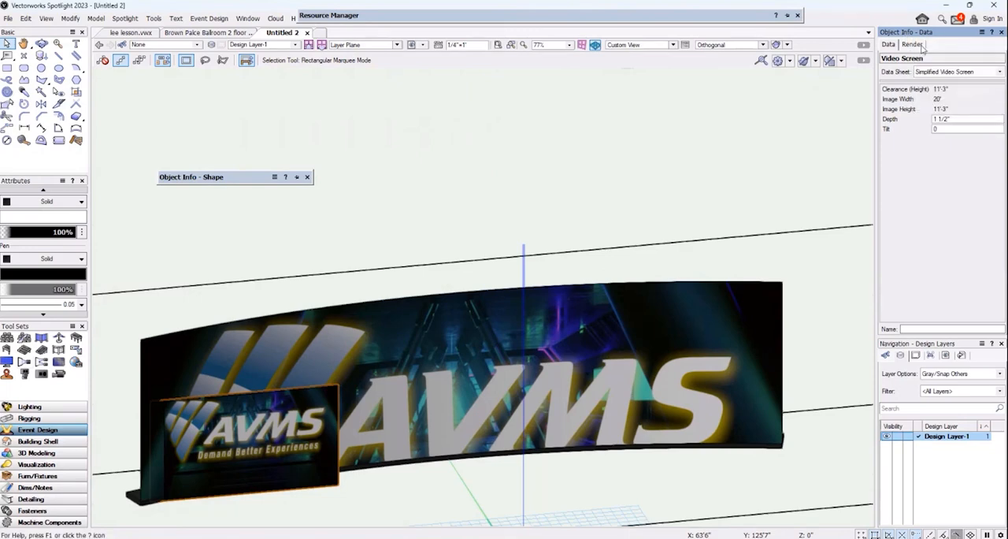
click(911, 45)
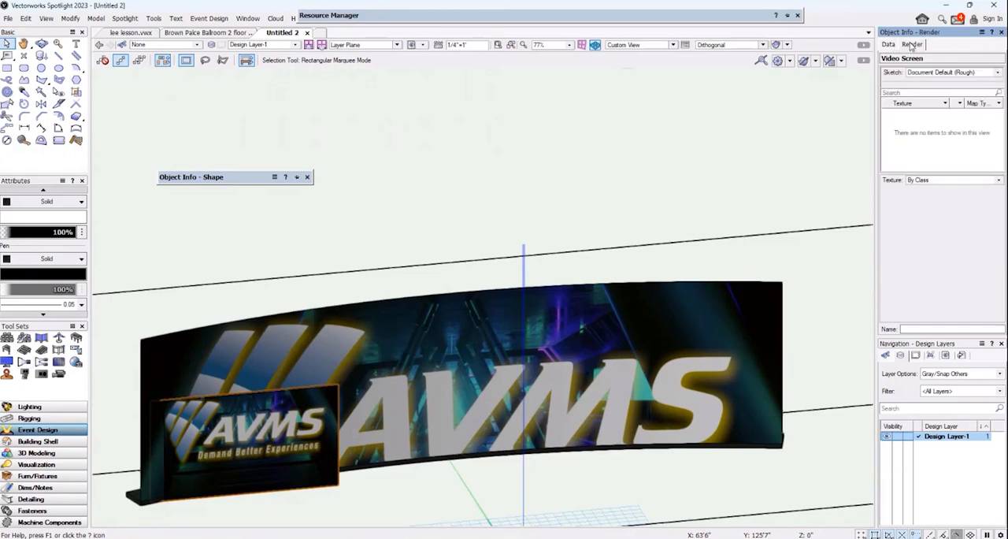
click(890, 45)
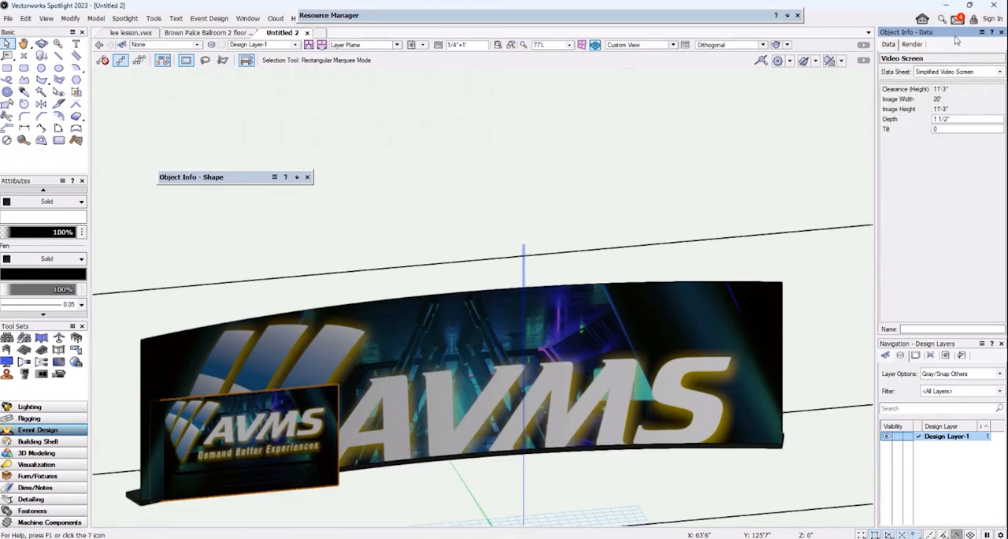
click(983, 32)
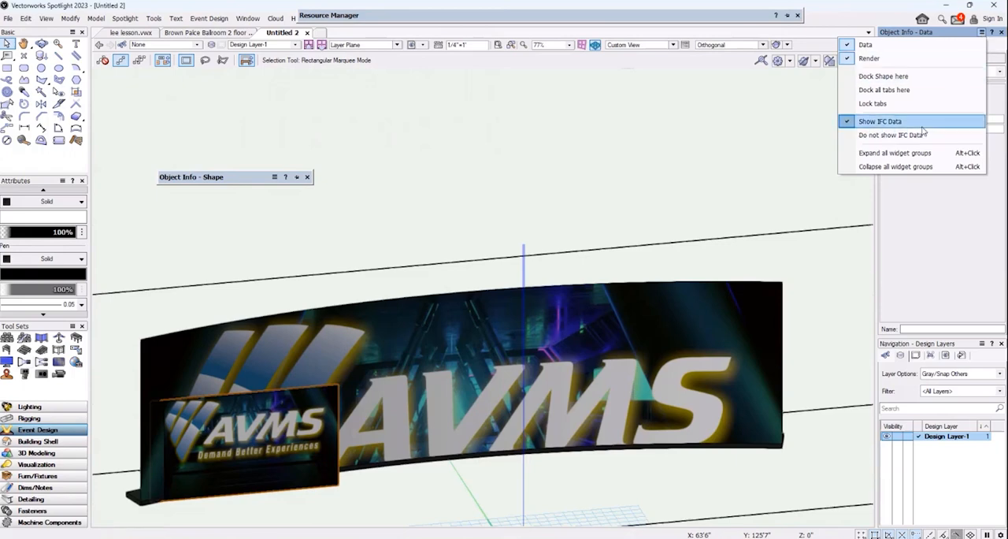
click(892, 156)
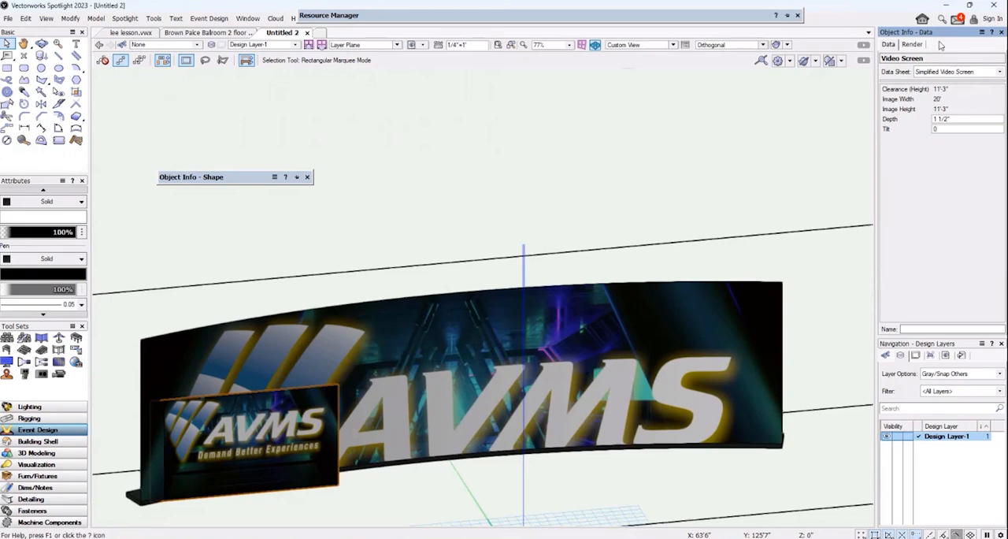
click(1002, 32)
In Top/Plan view, move the small video screen about 3' toward the room's centre and slightly closer to the curved screen.
click(639, 44)
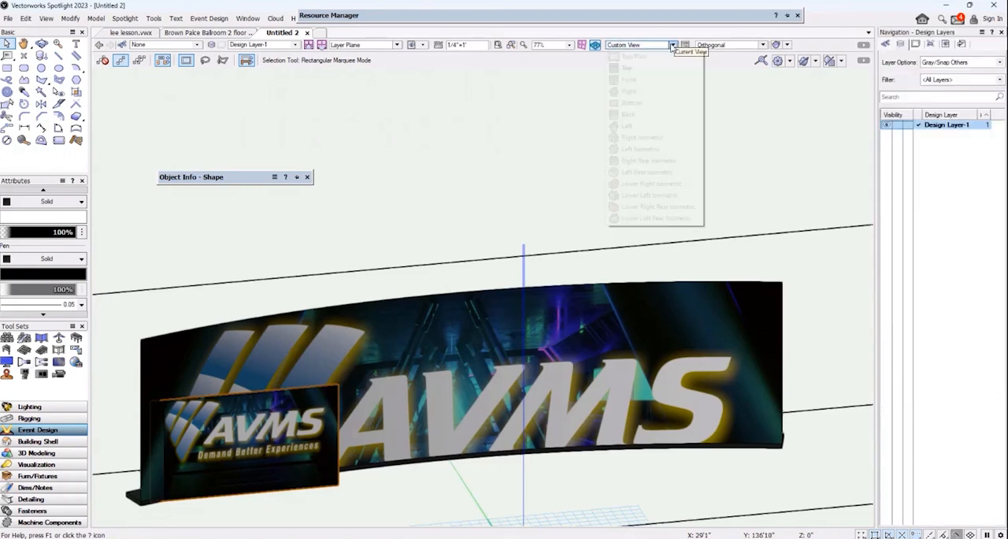
click(640, 57)
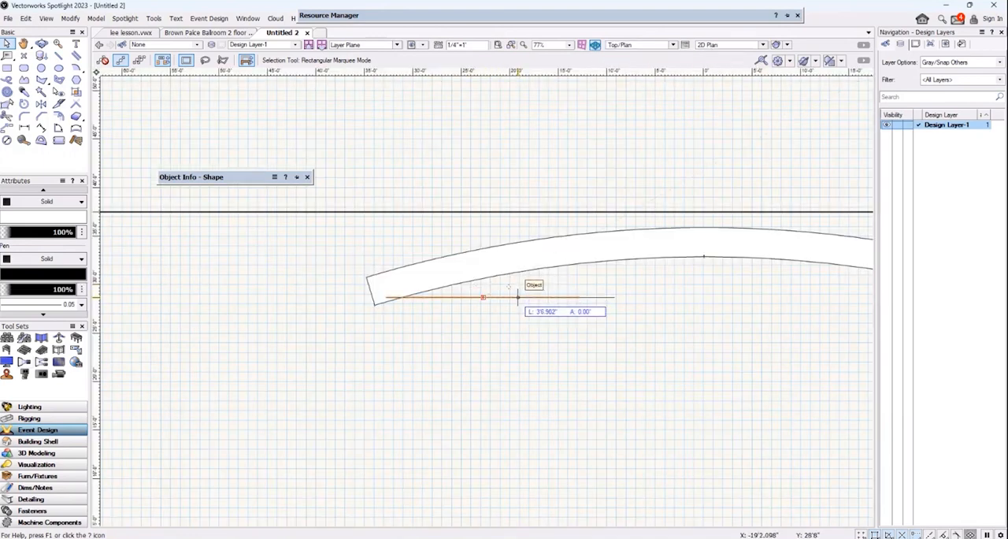
drag(519, 297, 516, 289)
Rotate the small video screen by 15° in plan.
click(66, 19)
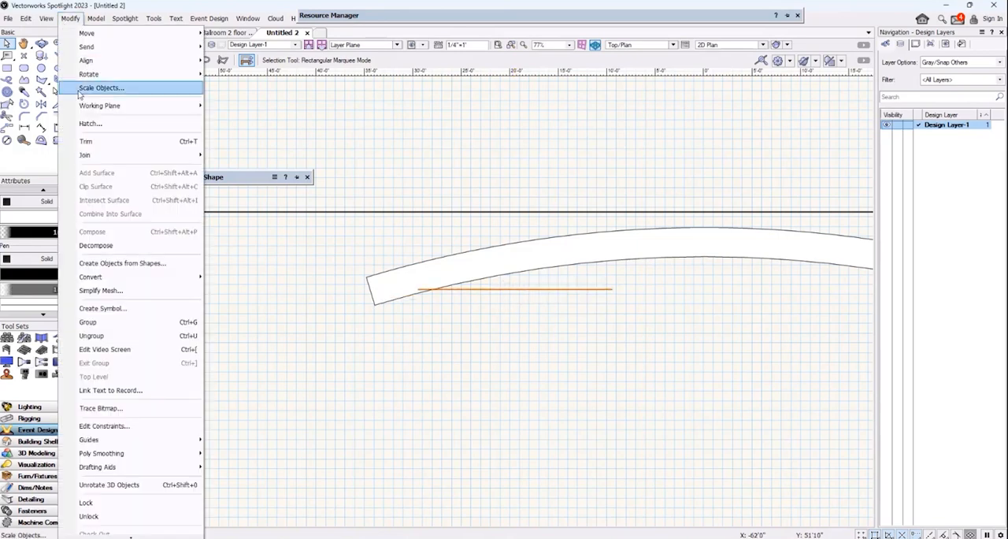
mouse_move(158, 74)
click(267, 75)
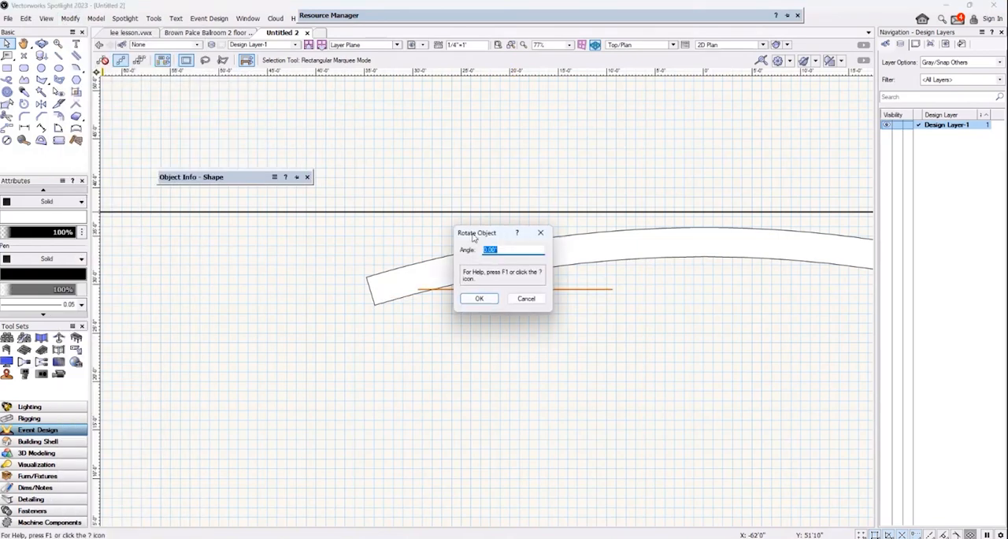
text(15)
key(Return)
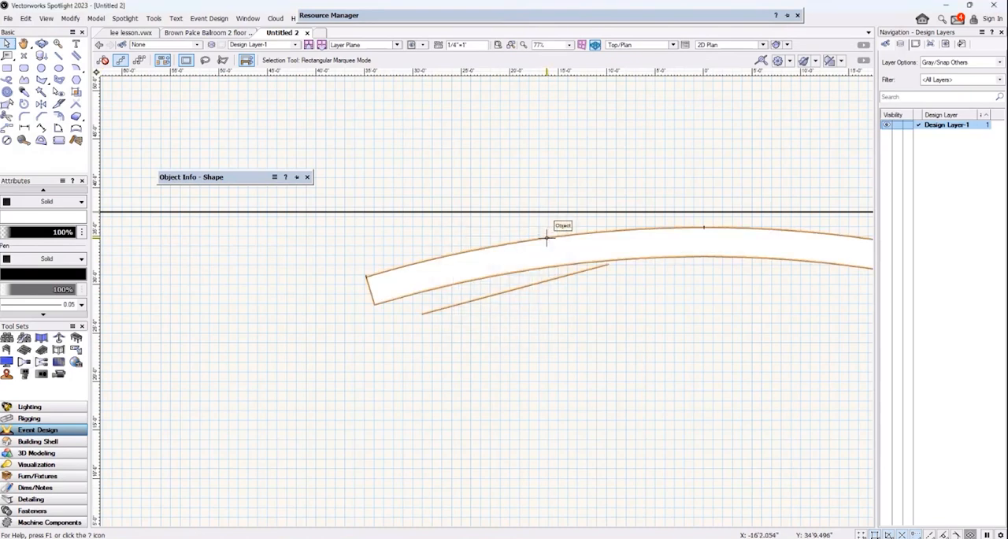
Rotate the small video screen by a further 10° in the same direction.
click(70, 18)
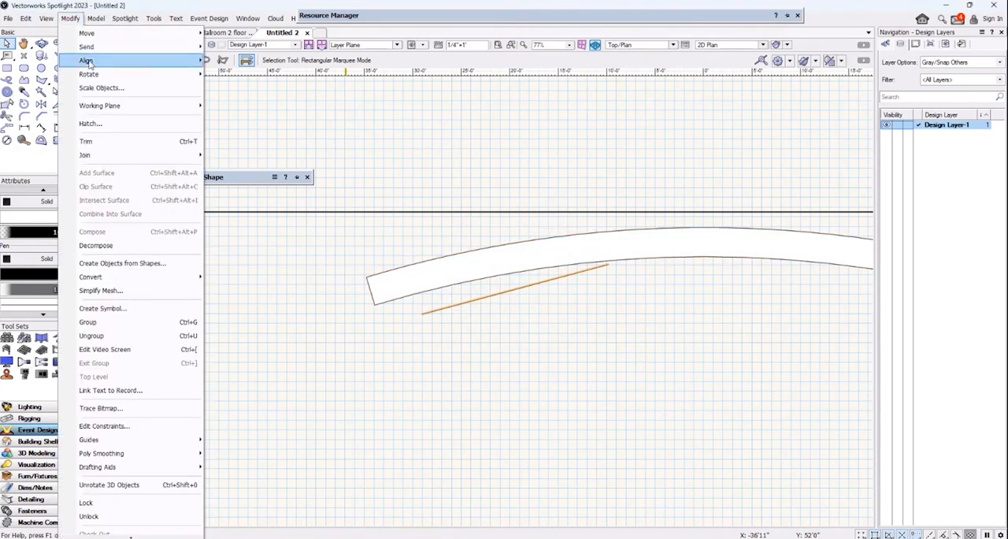
mouse_move(102, 75)
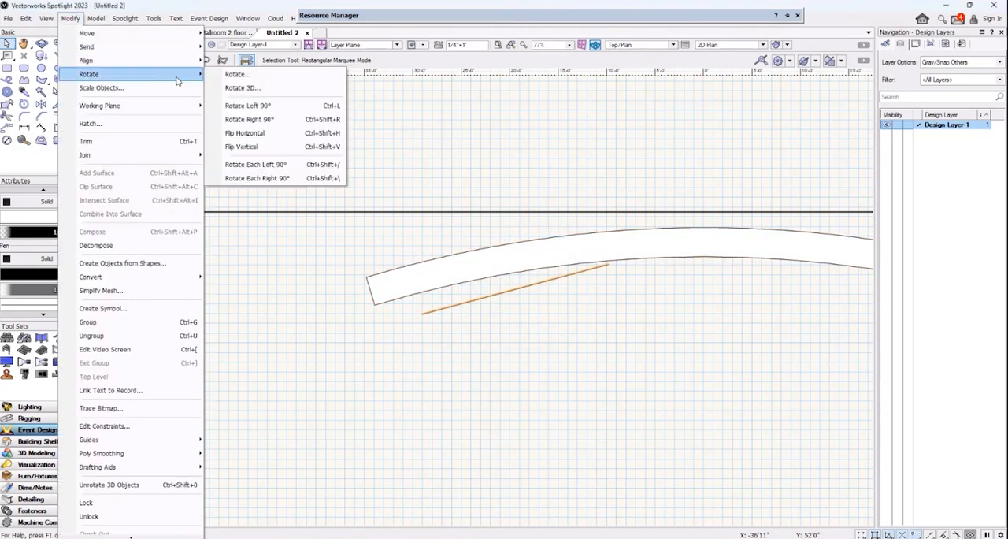
click(252, 76)
text(10)
key(Return)
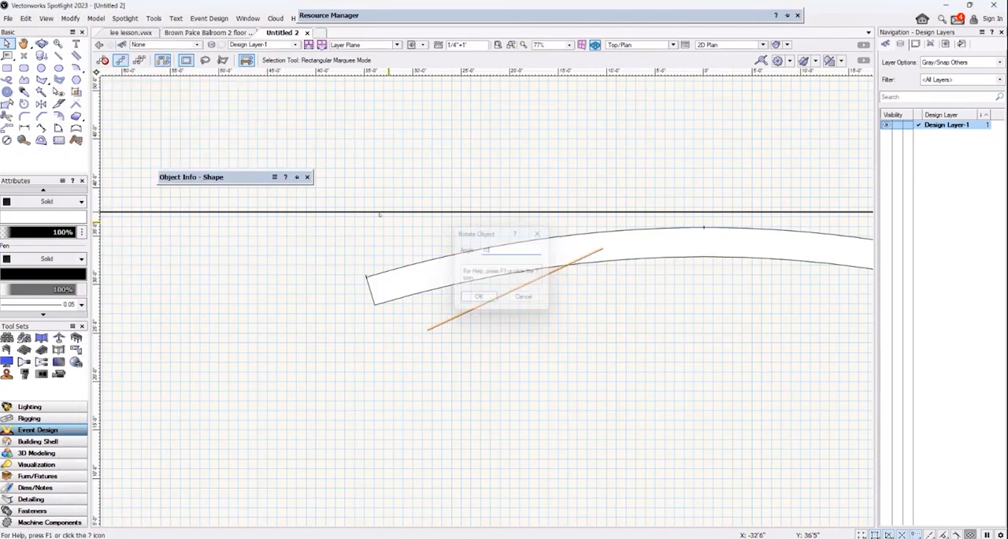
Rotate the small video screen back by a negative angle so it roughly follows the curved screen's front edge.
click(71, 18)
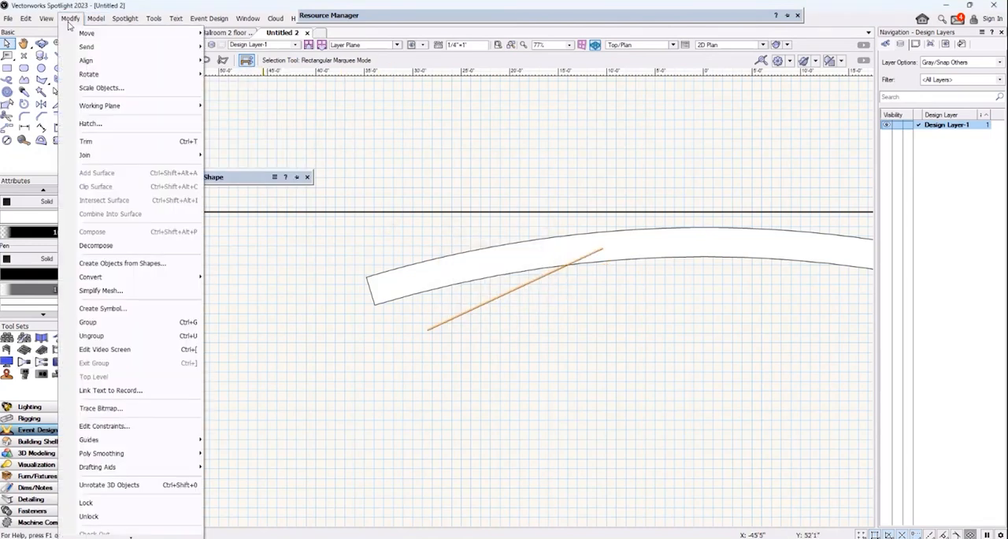
mouse_move(134, 74)
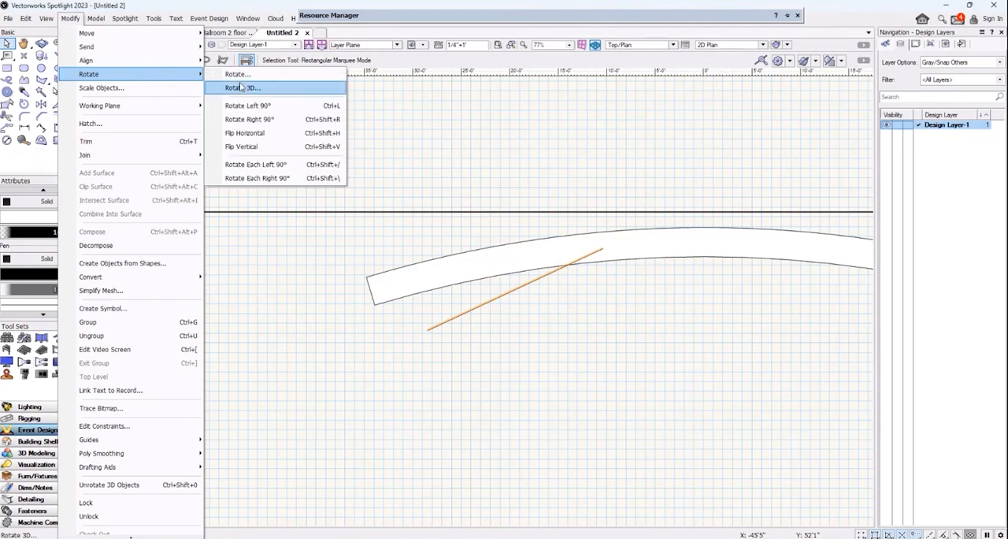
click(236, 88)
drag(523, 249, 453, 239)
text(-15)
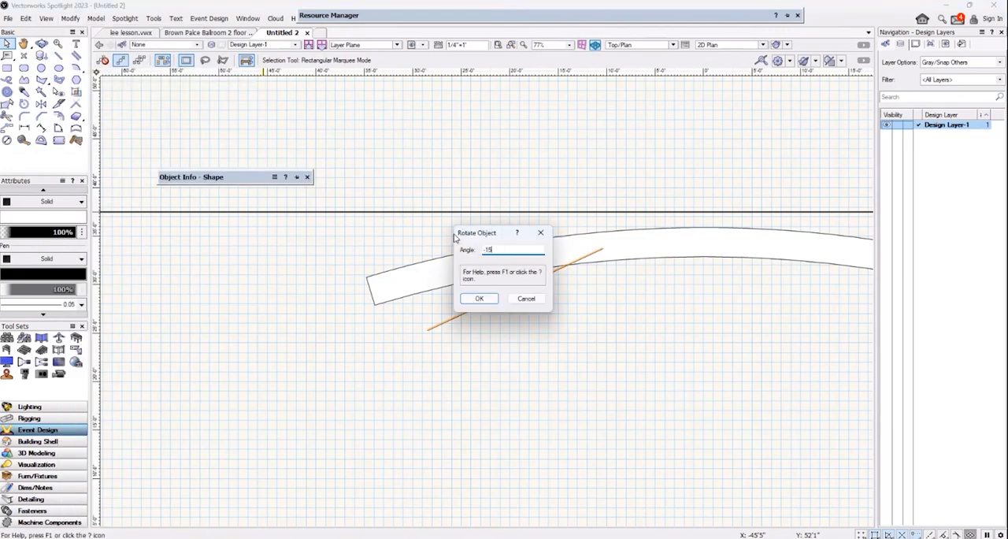
key(Return)
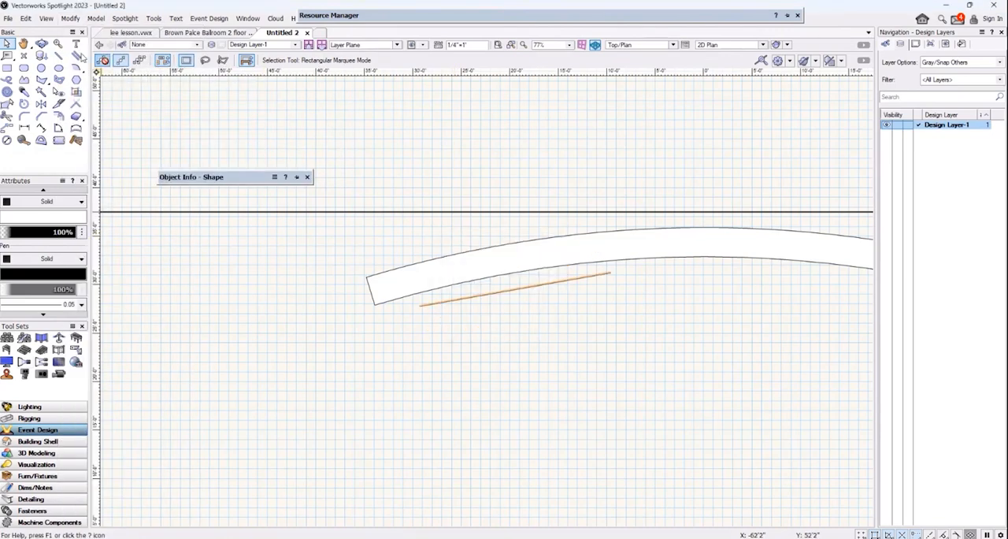
Mirror a duplicate of the small video screen across the curved screen's vertical centreline and check both in a 3D view.
click(41, 104)
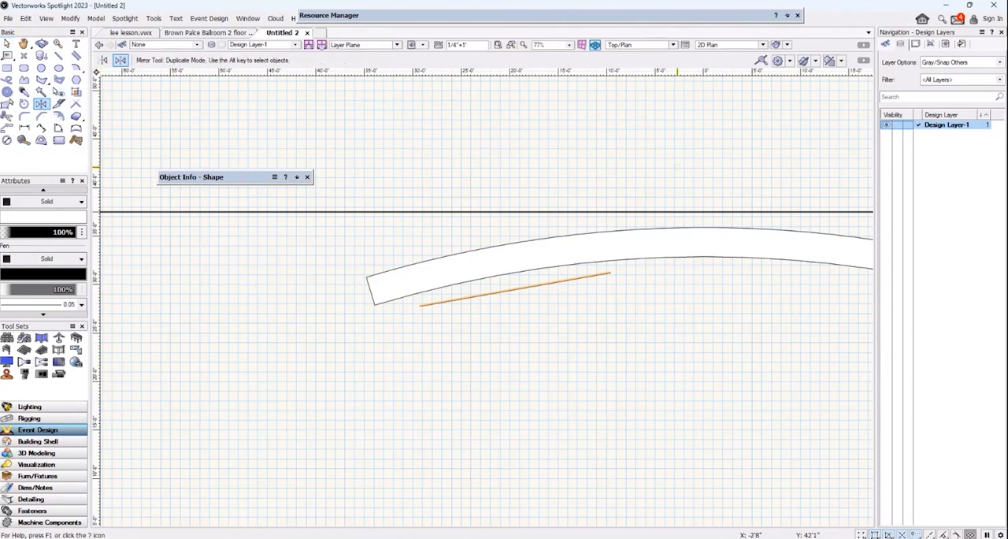
click(703, 173)
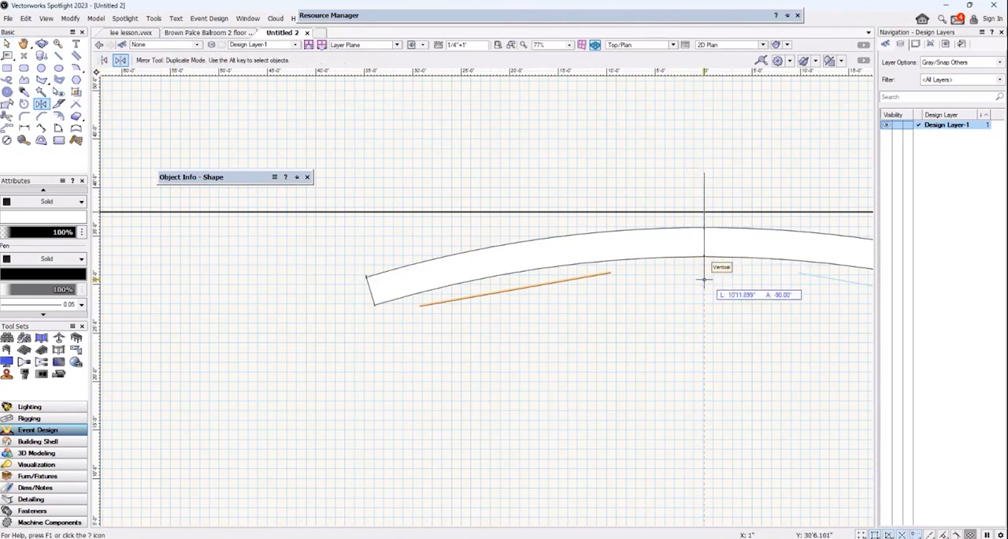
click(704, 279)
click(41, 44)
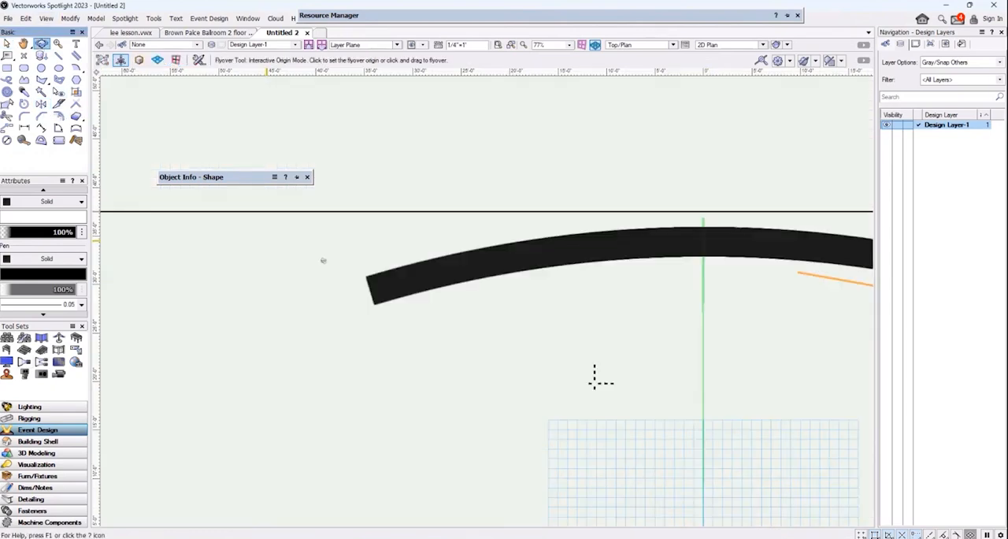
drag(586, 350, 615, 165)
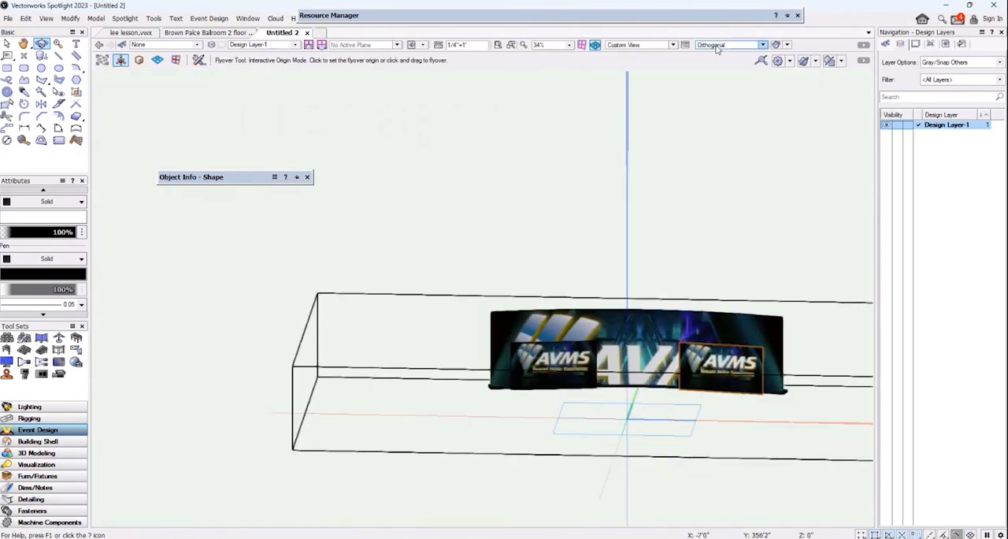
In Front view, raise both small video screens off the floor to the upper part of the curved screen.
click(673, 44)
click(659, 80)
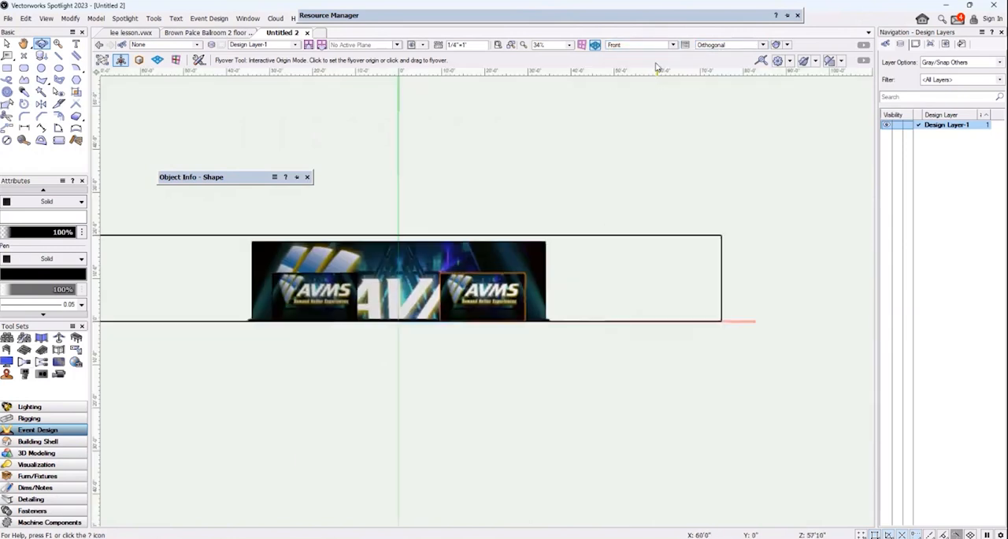
click(23, 45)
scroll(290, 153, up, 2)
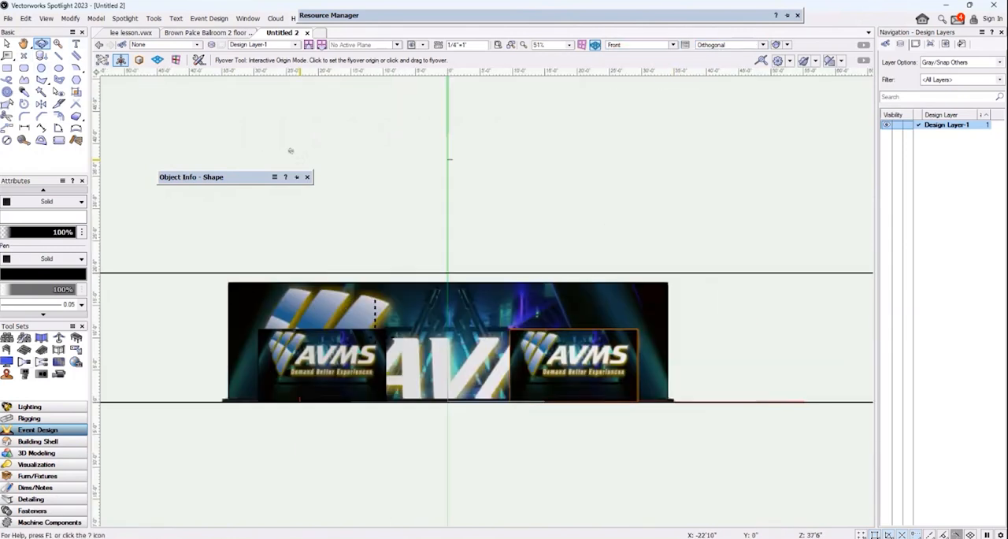
drag(360, 217, 384, 179)
middle_drag(384, 179, 413, 115)
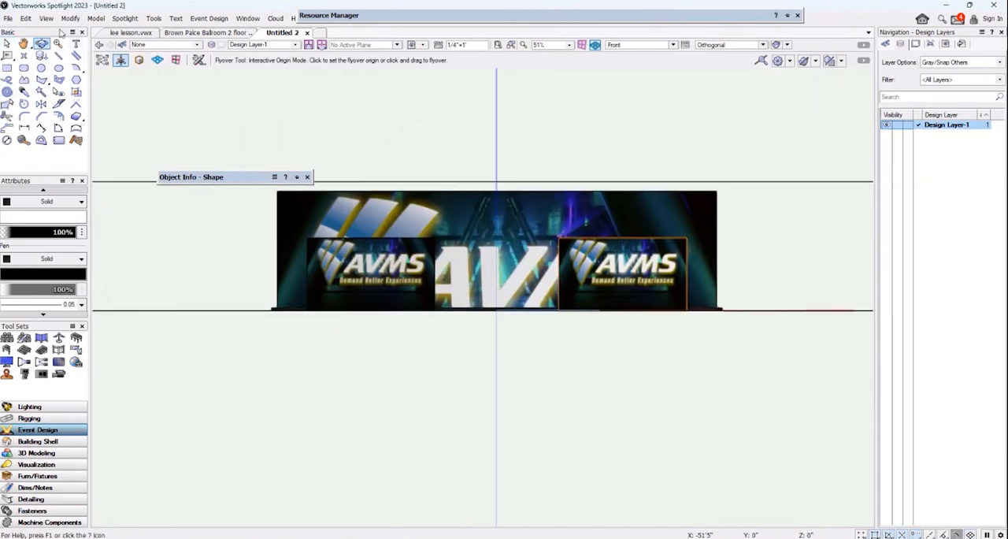
key(x)
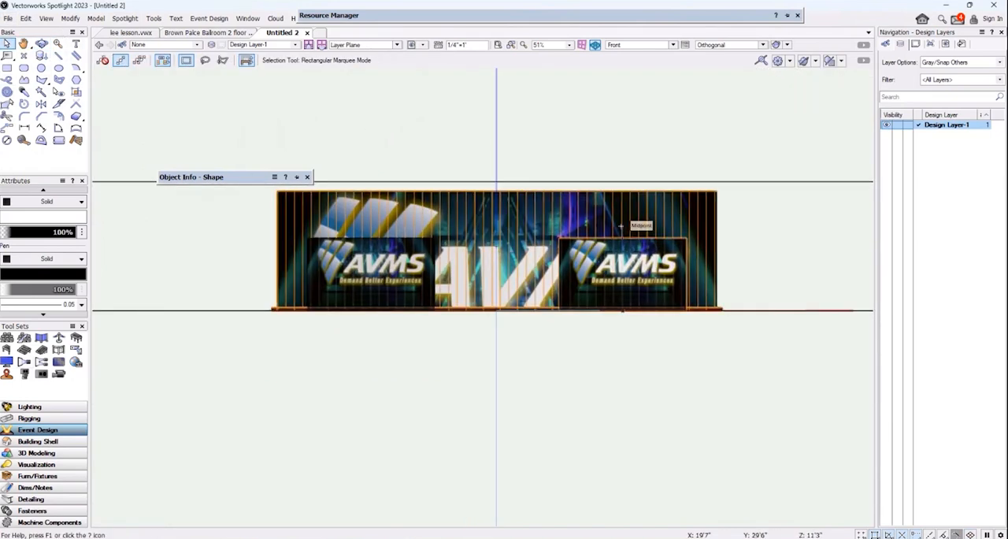
drag(629, 237, 622, 196)
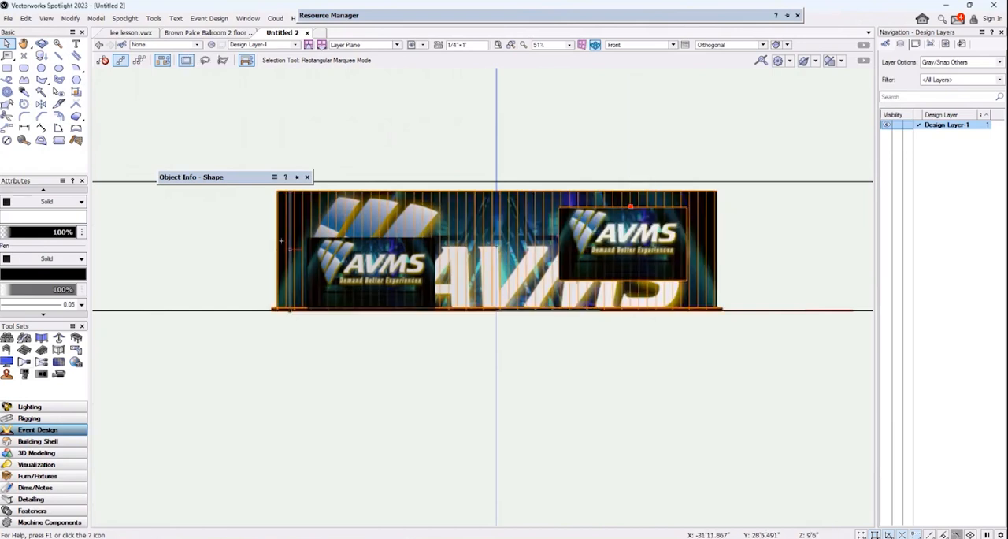
drag(360, 231, 372, 205)
Select the curved blended screen and view the whole screen arrangement from an angled 3D view above.
click(518, 204)
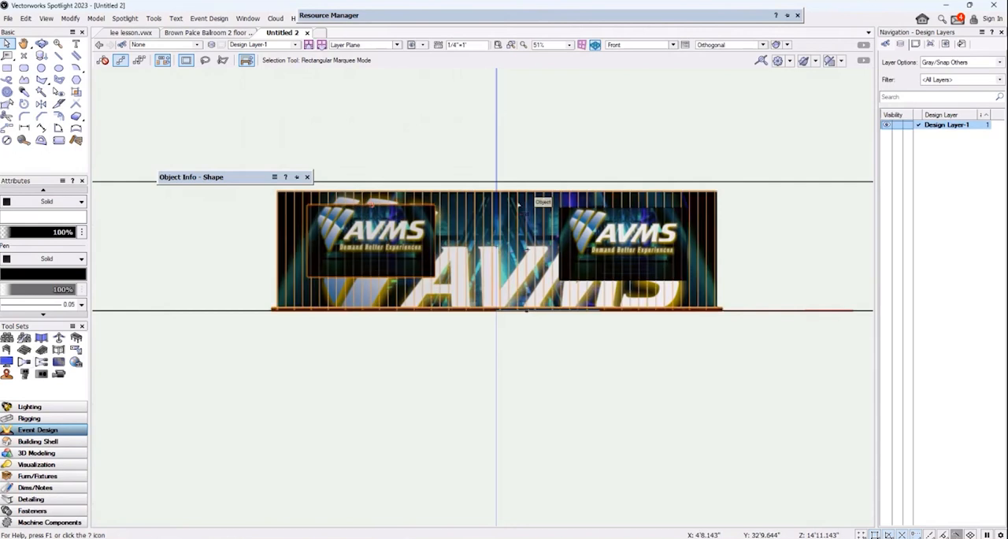
click(480, 218)
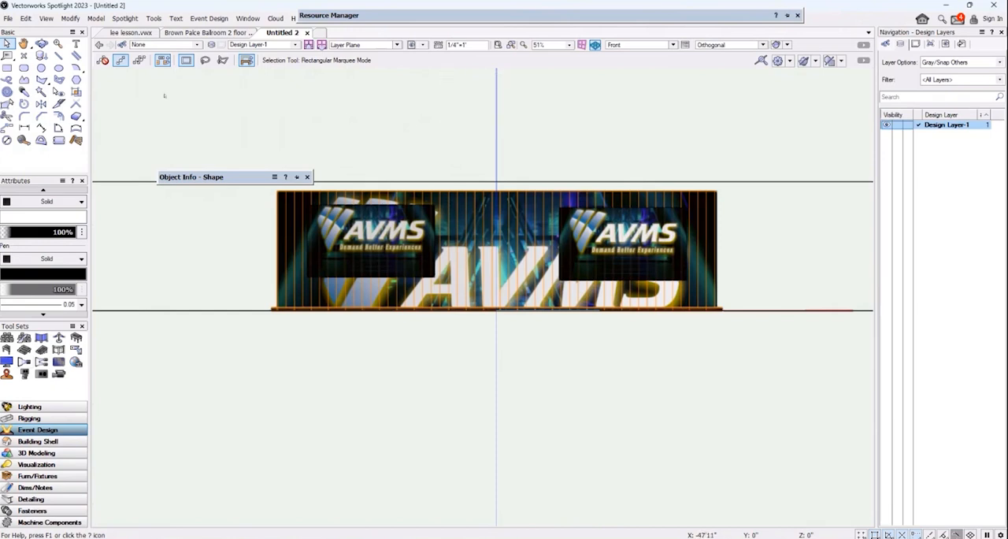
click(41, 43)
drag(318, 121, 352, 278)
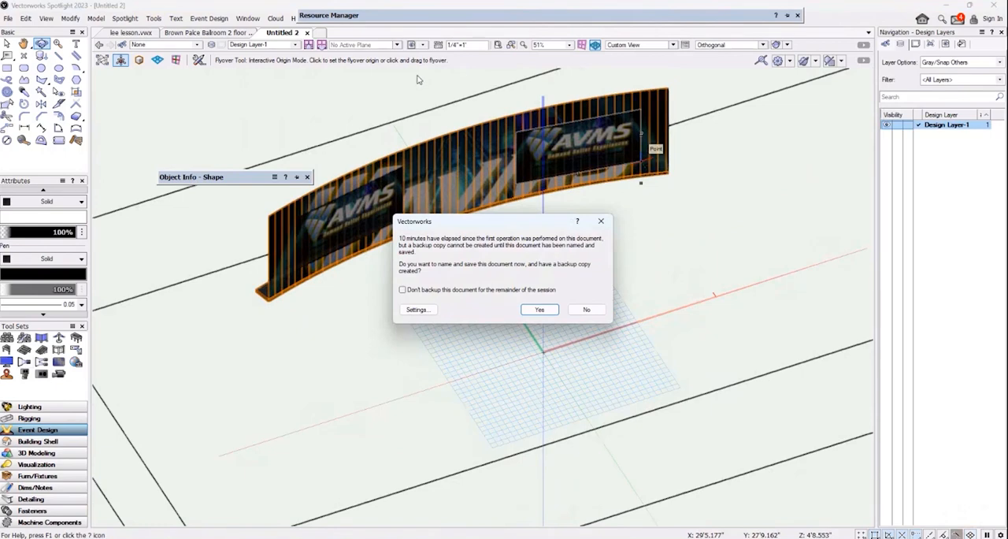
Decline the backup save and examine the curved blended screen and both small video screens from a near-frontal 3D view.
click(587, 309)
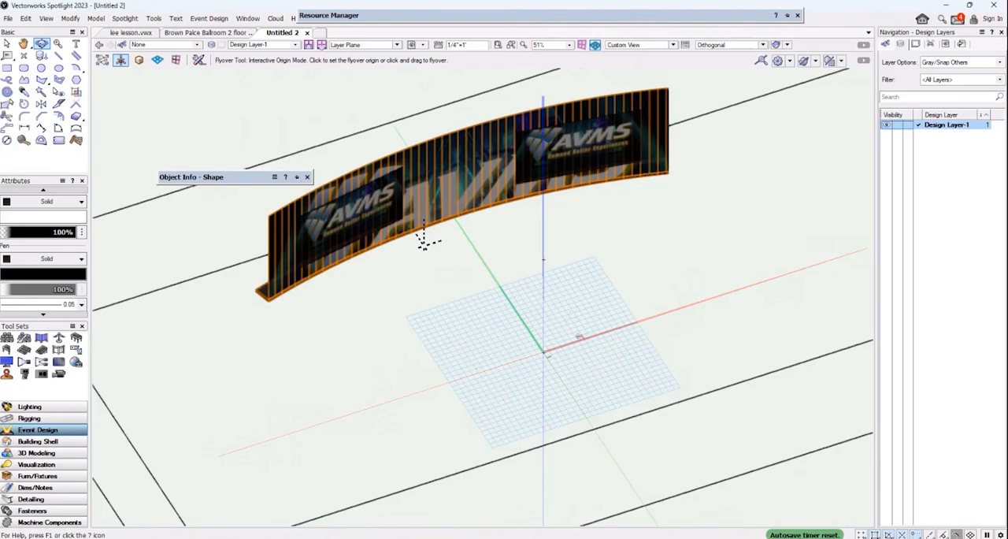
mouse_move(424, 241)
mouse_down()
mouse_move(326, 246)
mouse_move(427, 240)
mouse_up()
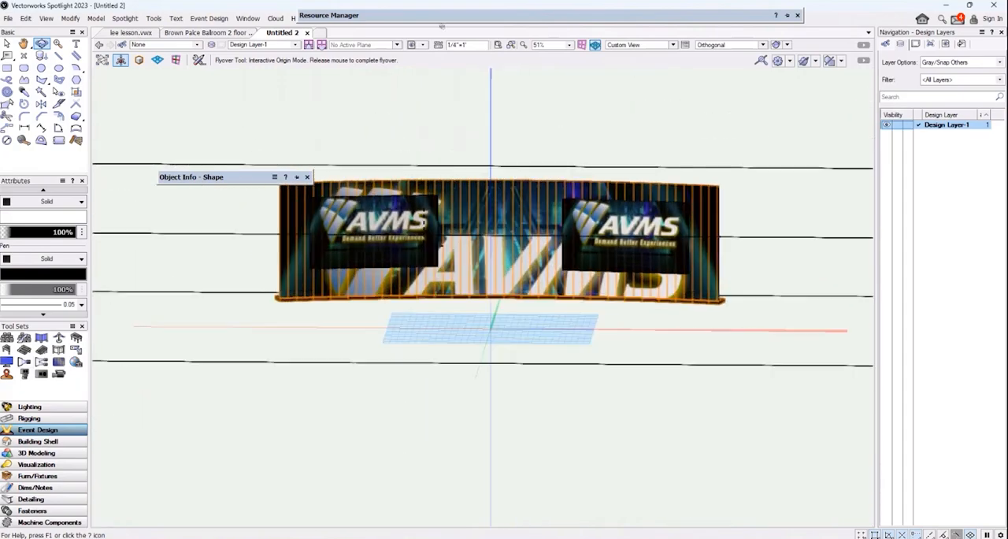
mouse_move(442, 26)
mouse_down()
mouse_move(442, 16)
mouse_move(442, 41)
mouse_up()
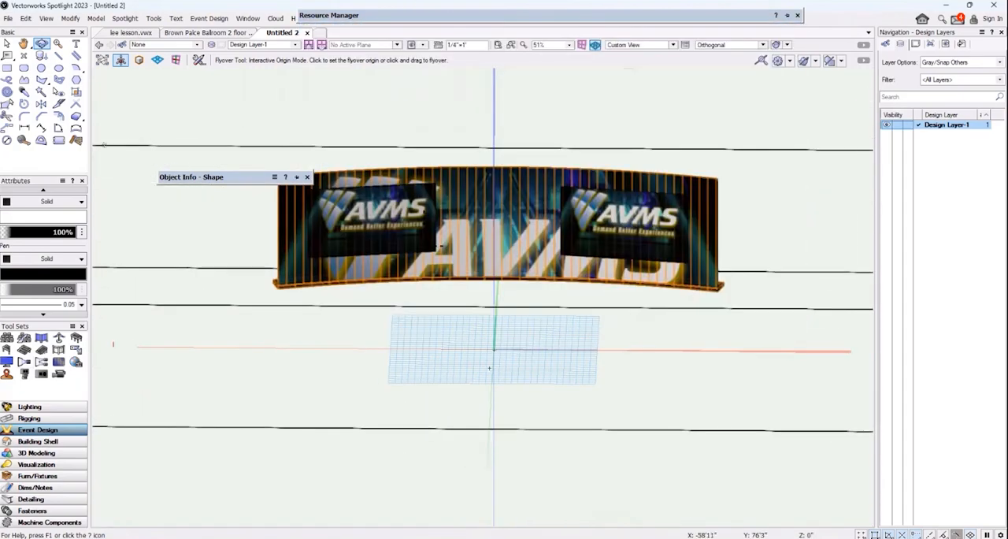
click(7, 43)
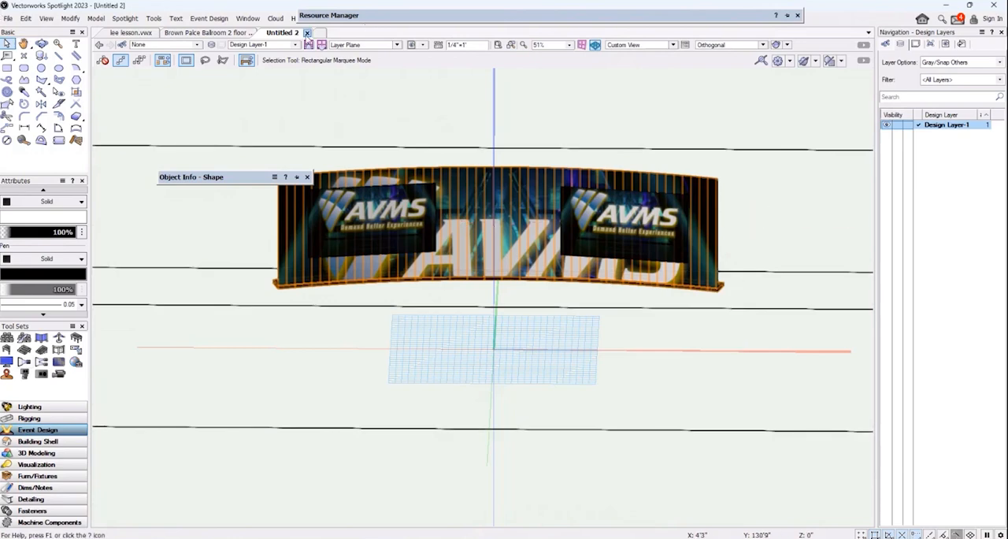
Open the recent file San Fran Marriot CalPERS Event.vwx without locating its missing referenced image.
click(9, 17)
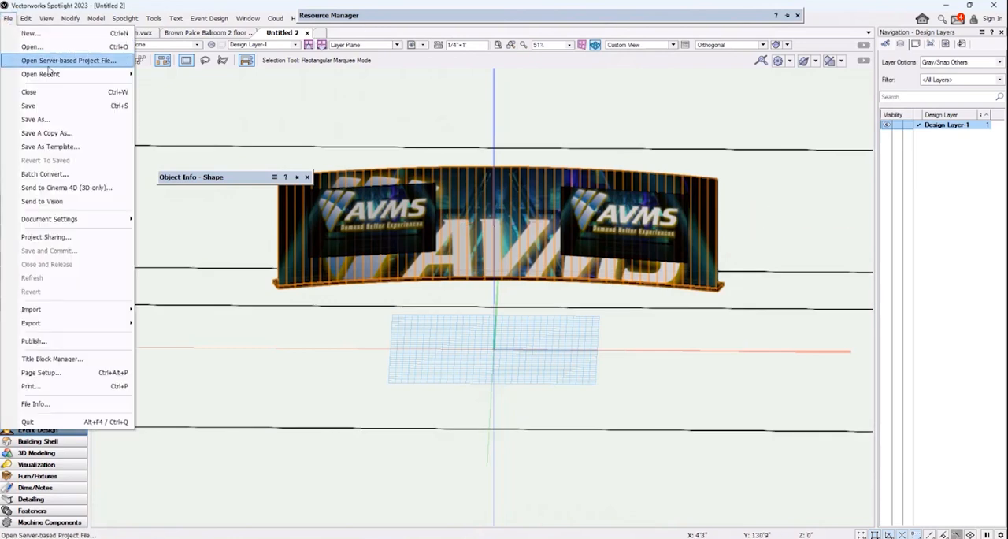
mouse_move(51, 74)
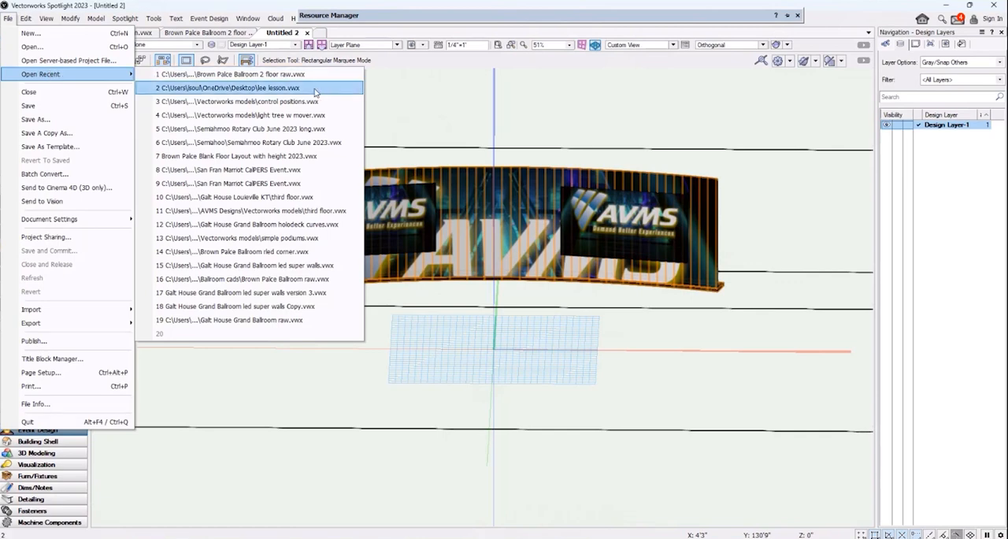
click(301, 172)
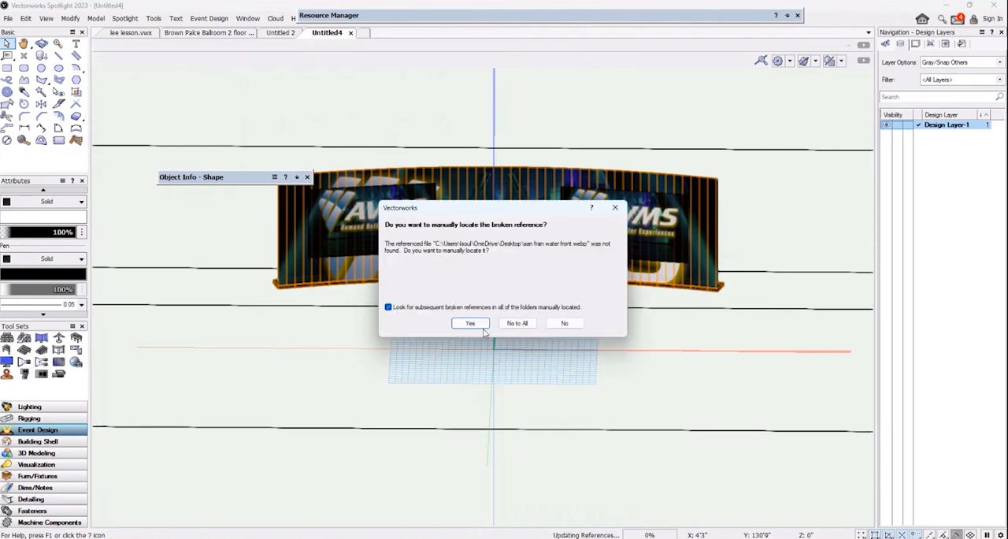
click(565, 323)
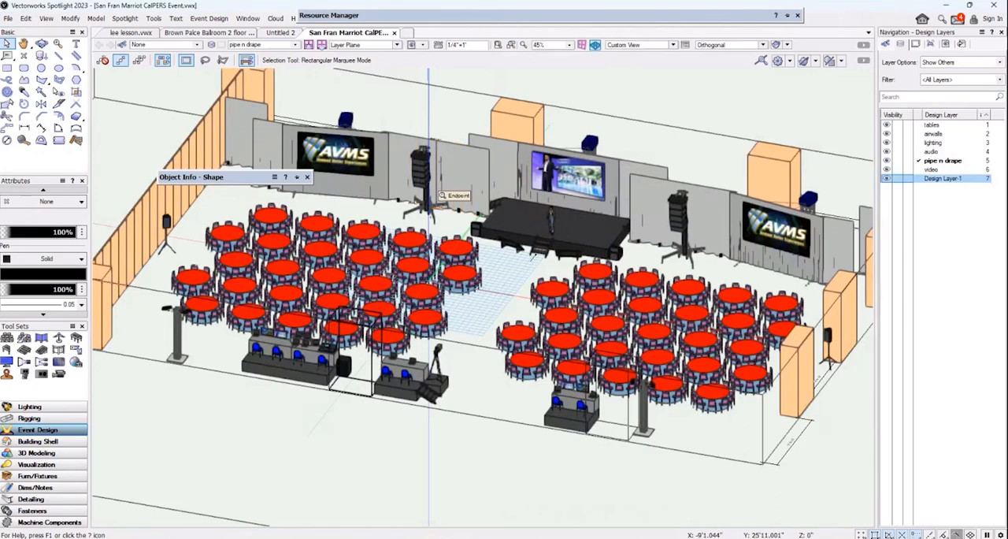
Examine the ballroom event model from the front, behind the screens and above, including the stage, drape, projectors and table layout.
scroll(403, 190, up, 4)
scroll(403, 190, up, 2)
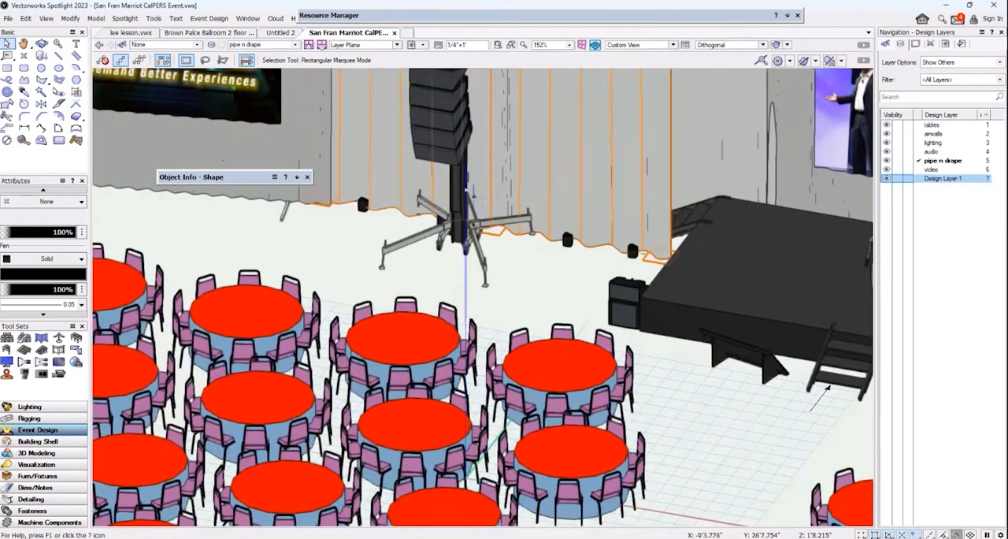
scroll(465, 190, down, 4)
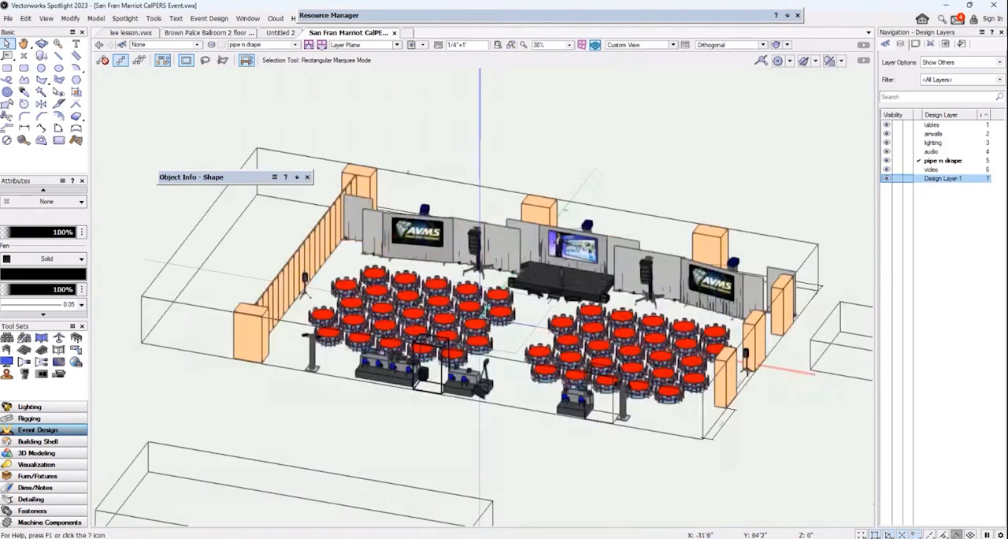
click(41, 43)
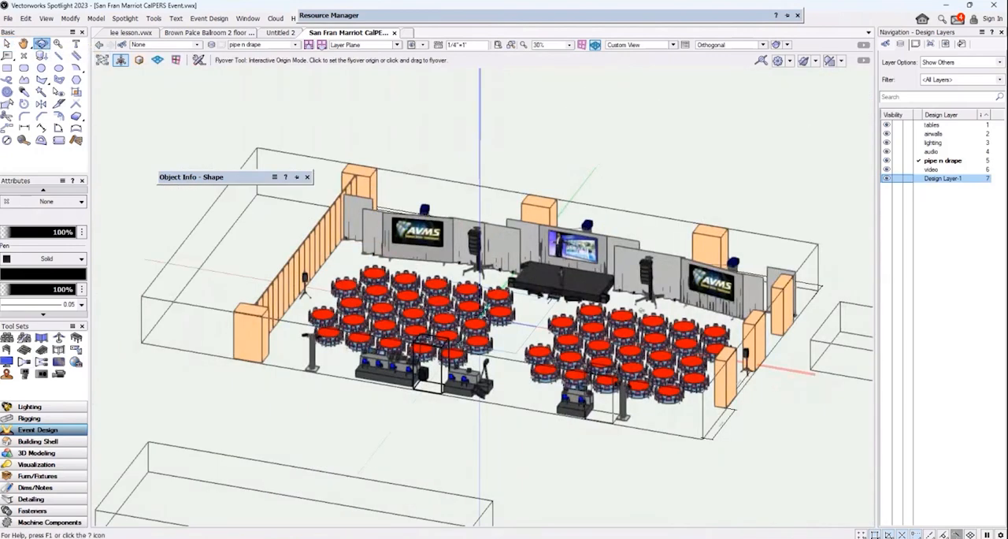
drag(584, 377, 441, 391)
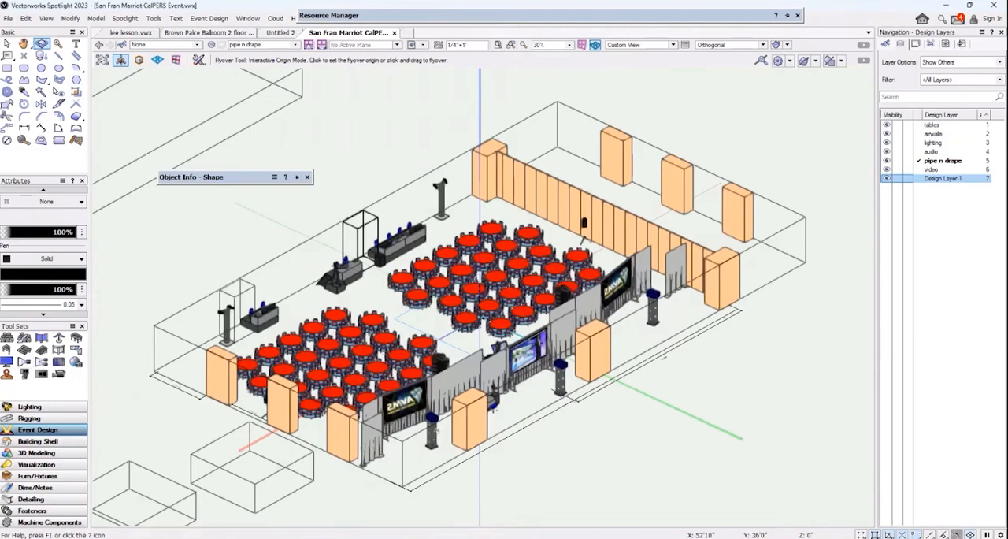
scroll(431, 435, up, 4)
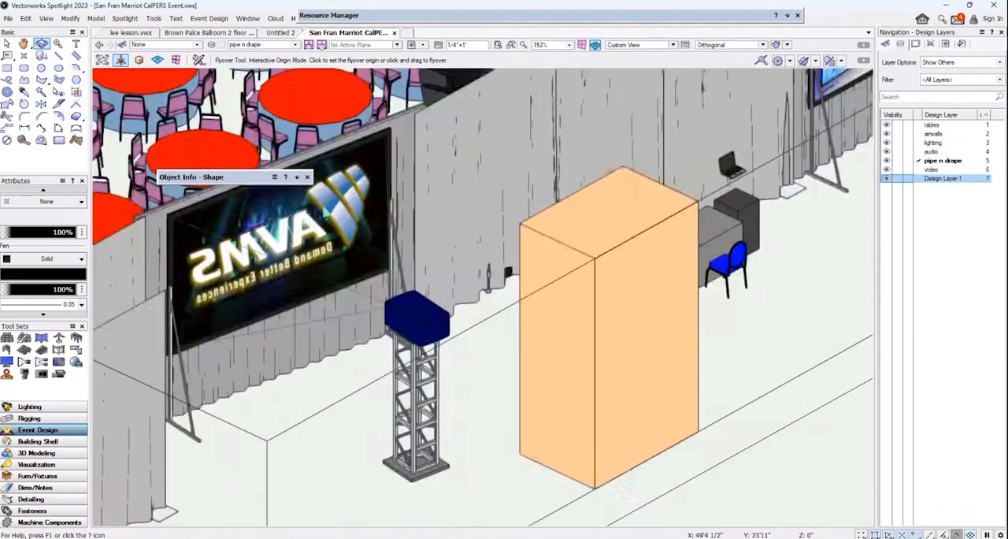
scroll(385, 384, down, 3)
drag(386, 385, 695, 400)
scroll(510, 245, down, 1)
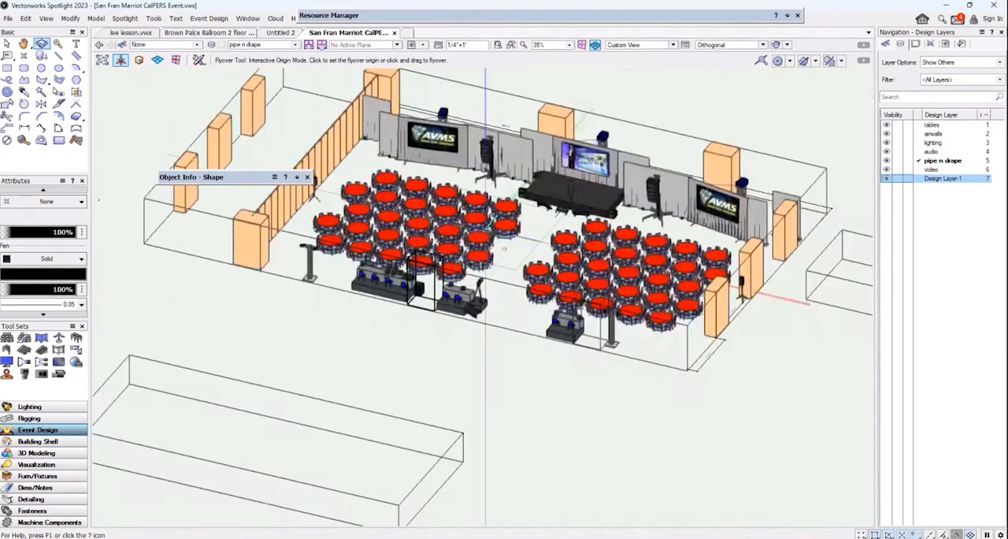
middle_drag(510, 246, 508, 338)
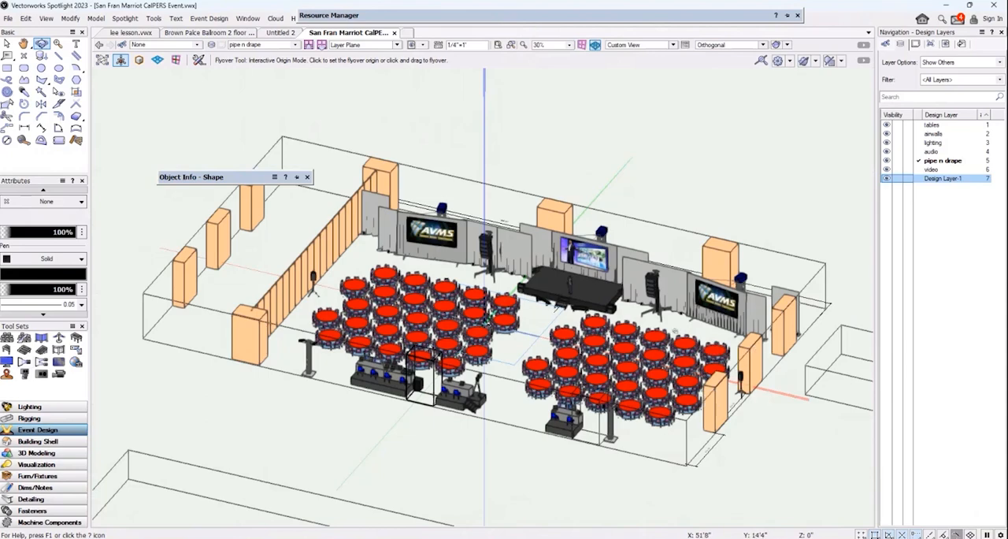
drag(729, 334, 726, 398)
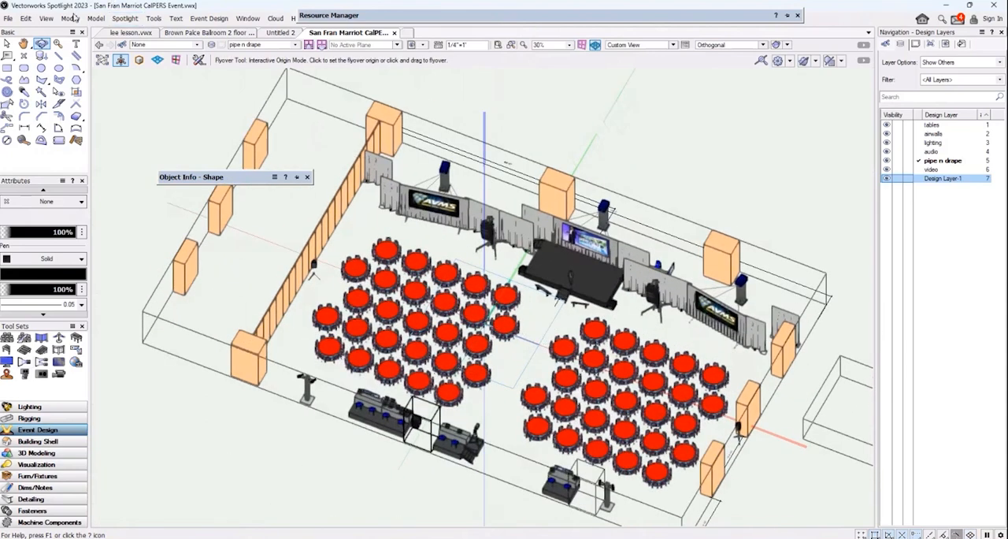